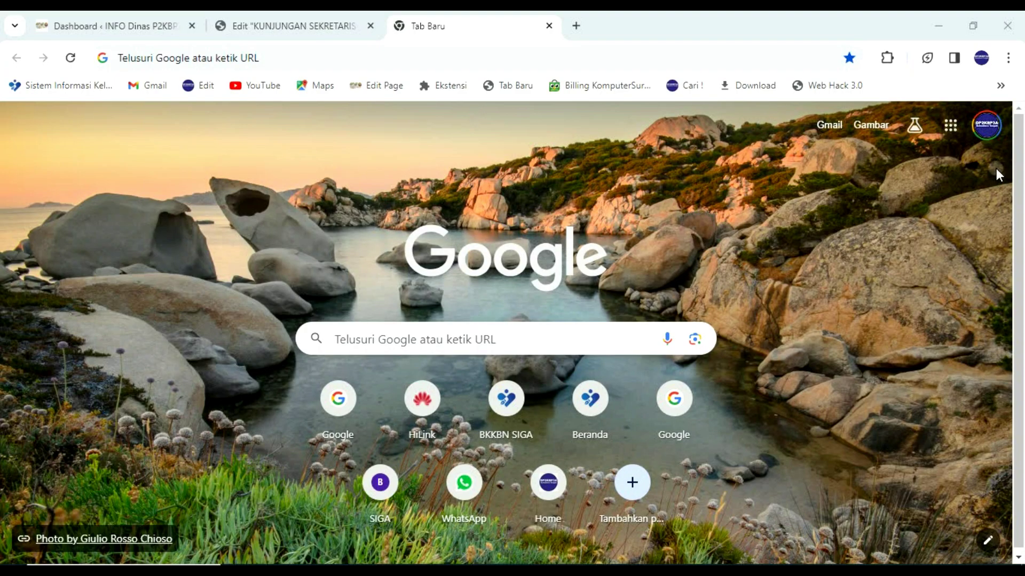
Search Google for 'unifi installer' and open Ubiquiti's Software Downloads result
{"action": "left_click", "coordinate": [937, 27]}
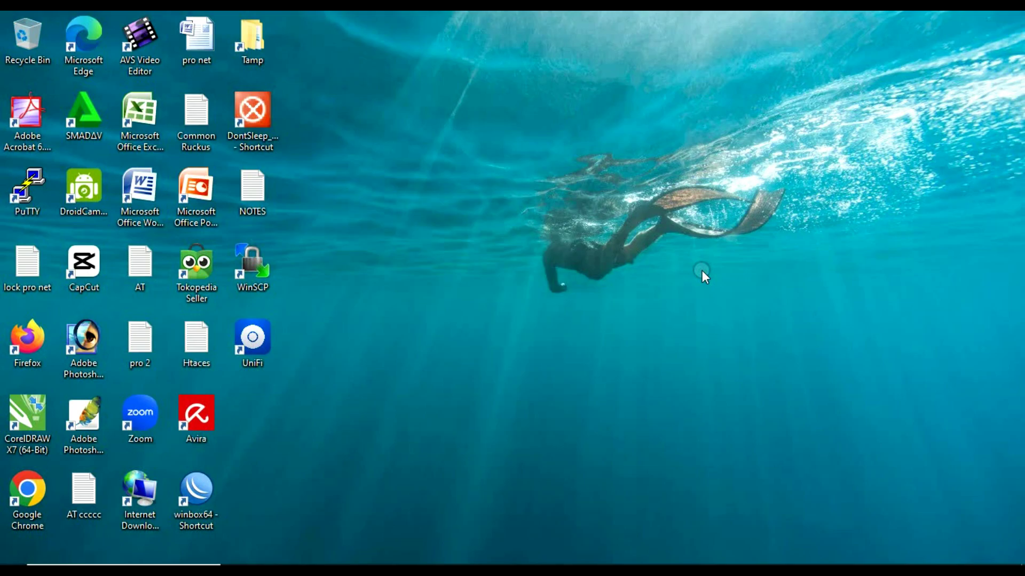
{"action": "key", "text": "alt+Tab"}
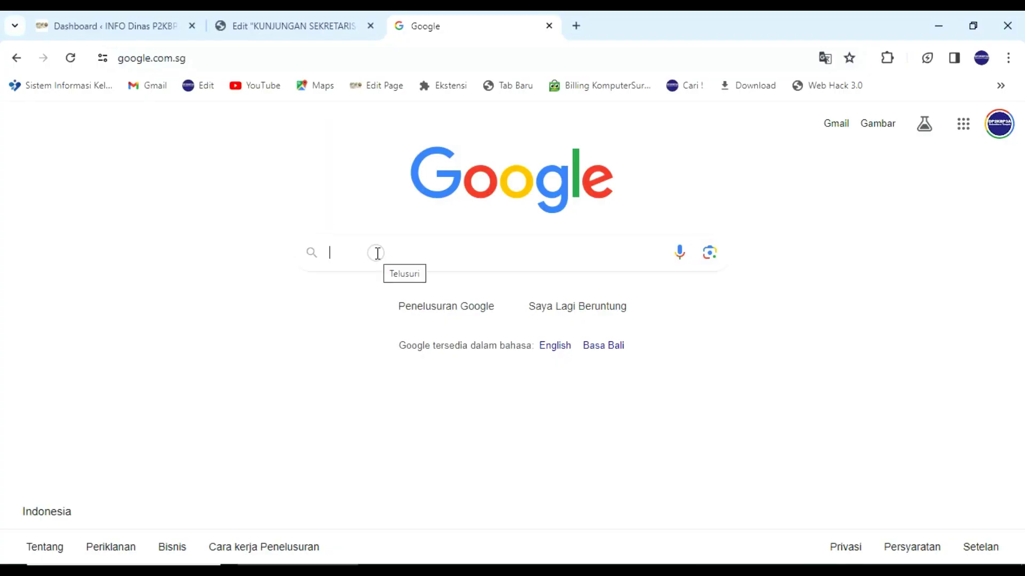
{"action": "type", "text": "un"}
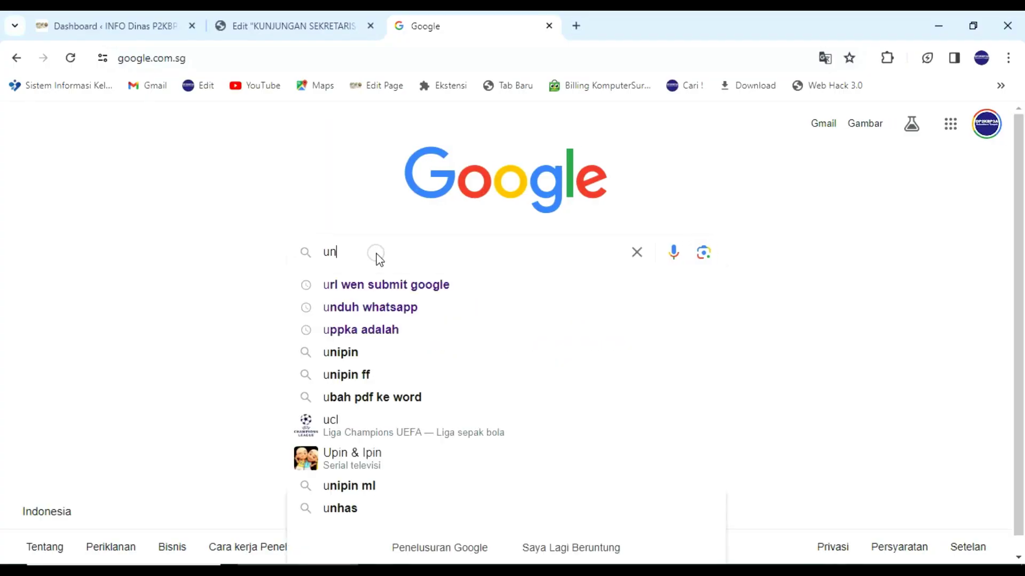
{"action": "type", "text": "ify"}
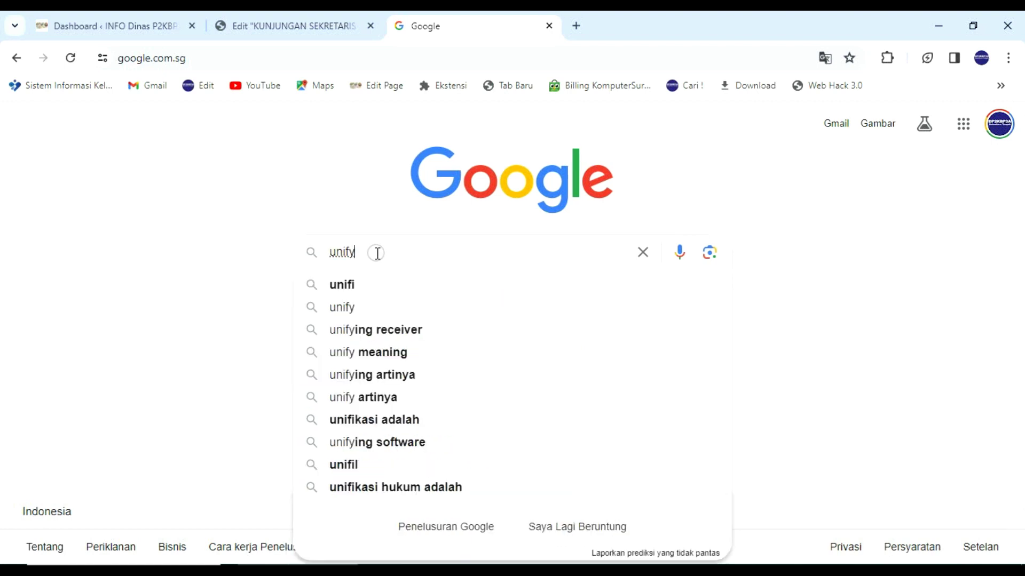
{"action": "type", "text": " u"}
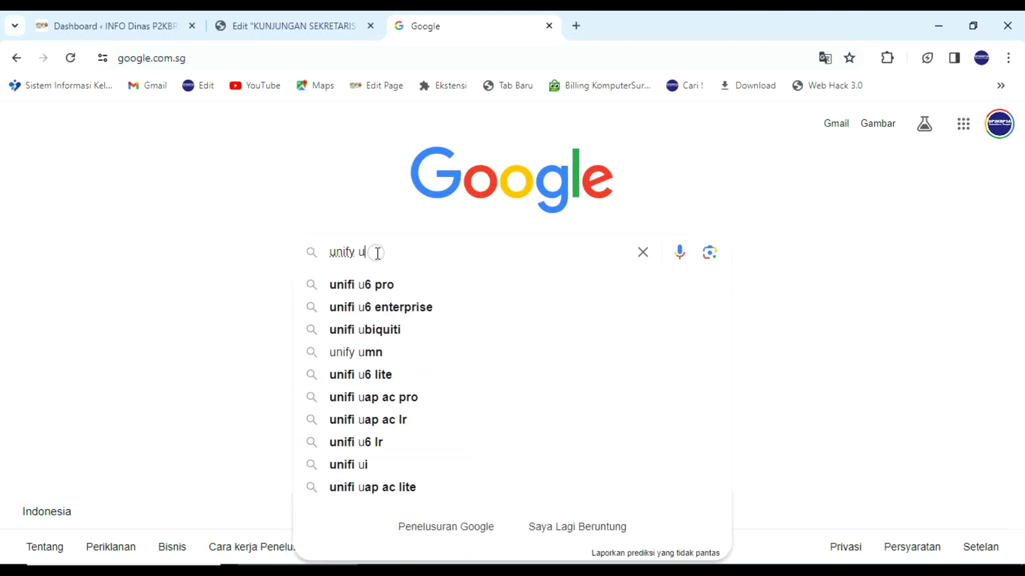
{"action": "key", "text": "BackSpace"}
{"action": "type", "text": "in"}
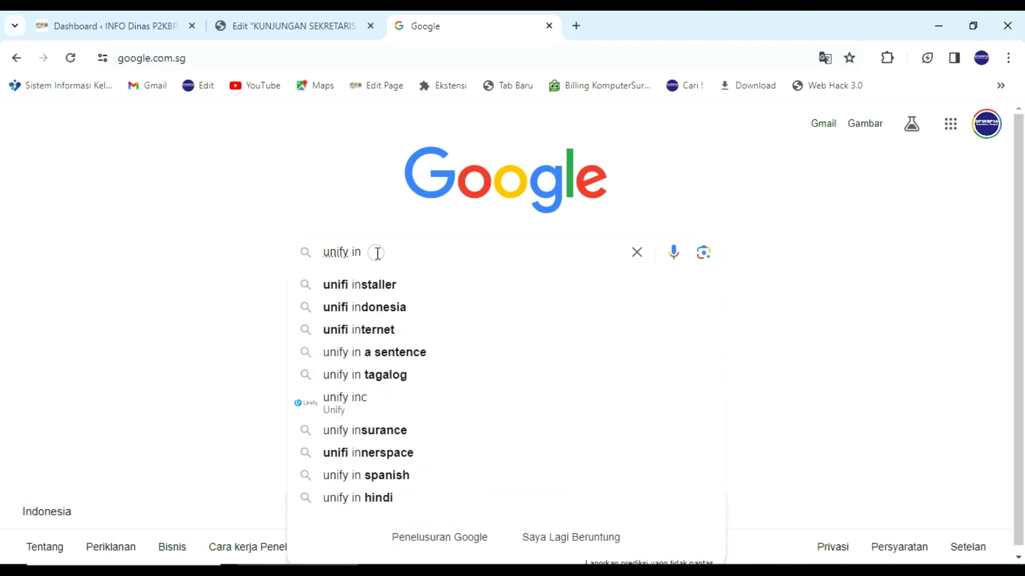
{"action": "left_click", "coordinate": [366, 284]}
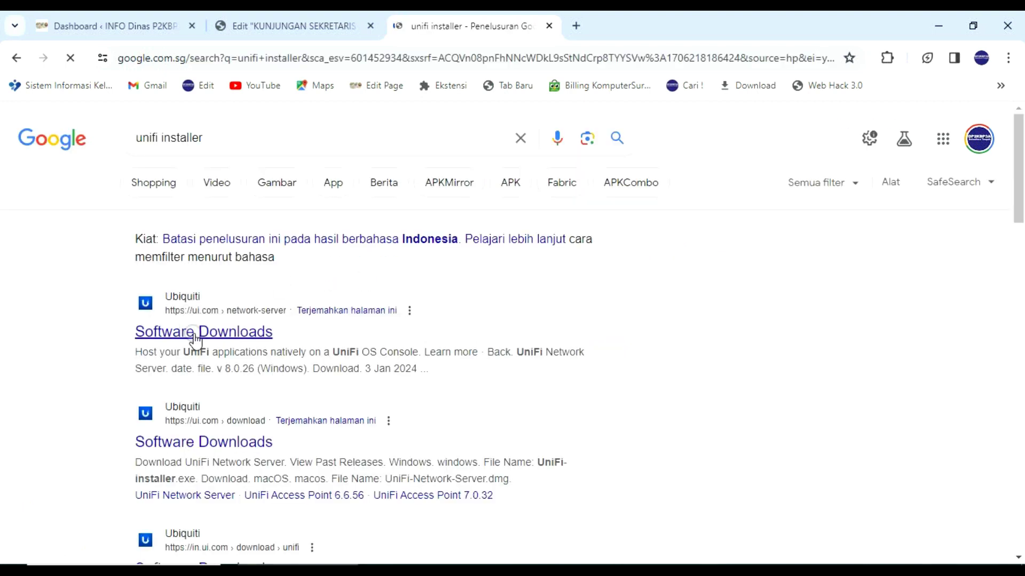
{"action": "left_click", "coordinate": [219, 332]}
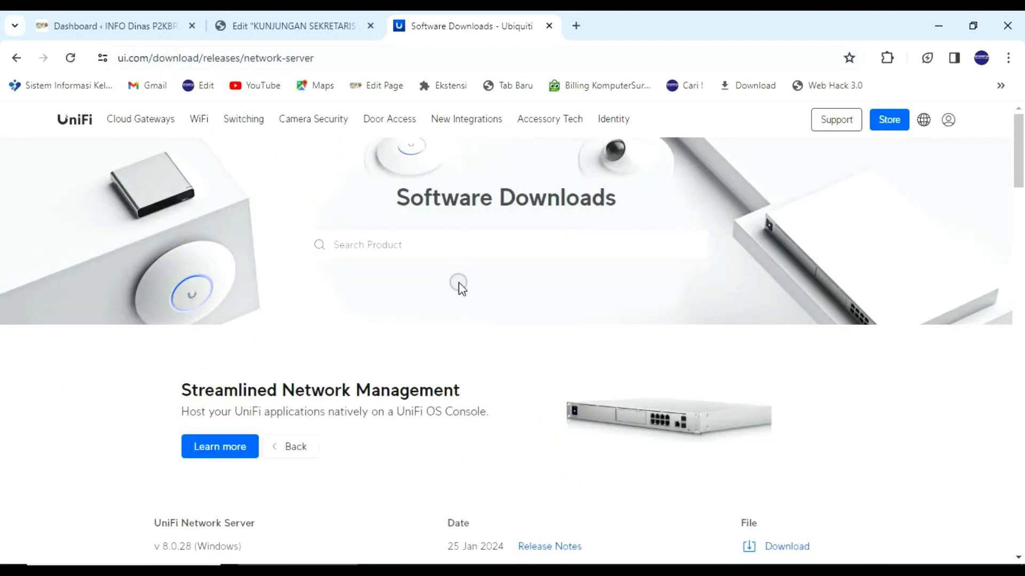
Scroll to the UniFi Network Server v8.0.28 listing, then minimise Chrome to the desktop
{"action": "scroll", "coordinate": [459, 283], "scroll_direction": "down", "scroll_amount": 4}
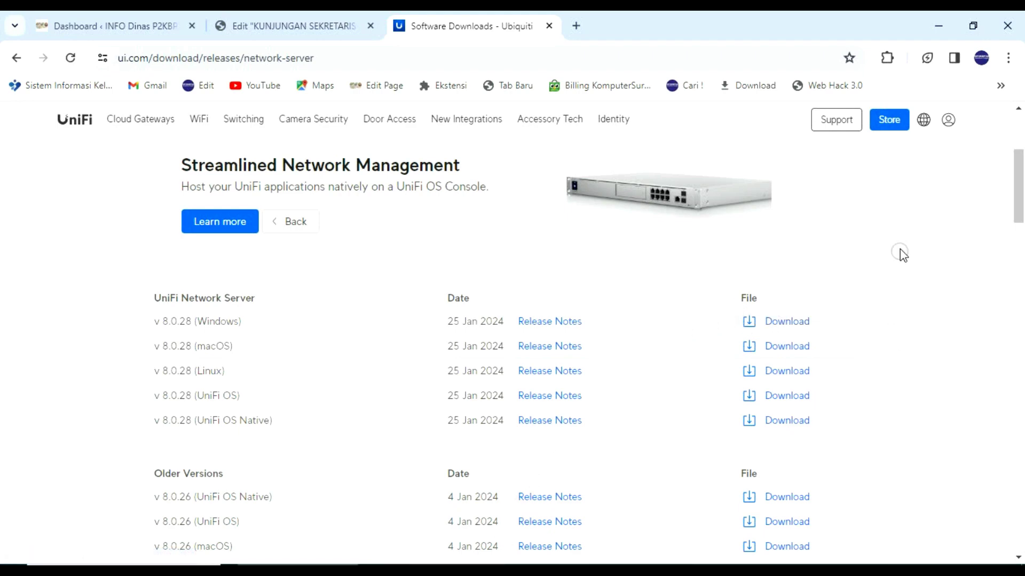
{"action": "left_click", "coordinate": [943, 30]}
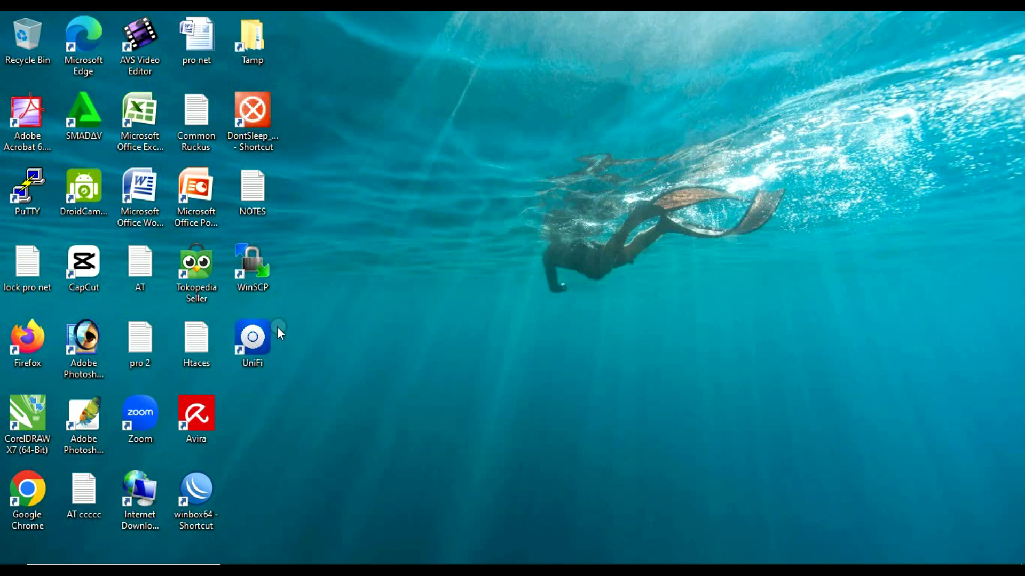
Launch UniFi Network Server from the desktop shortcut and choose Manage Server in Browser
{"action": "double_click", "coordinate": [254, 344]}
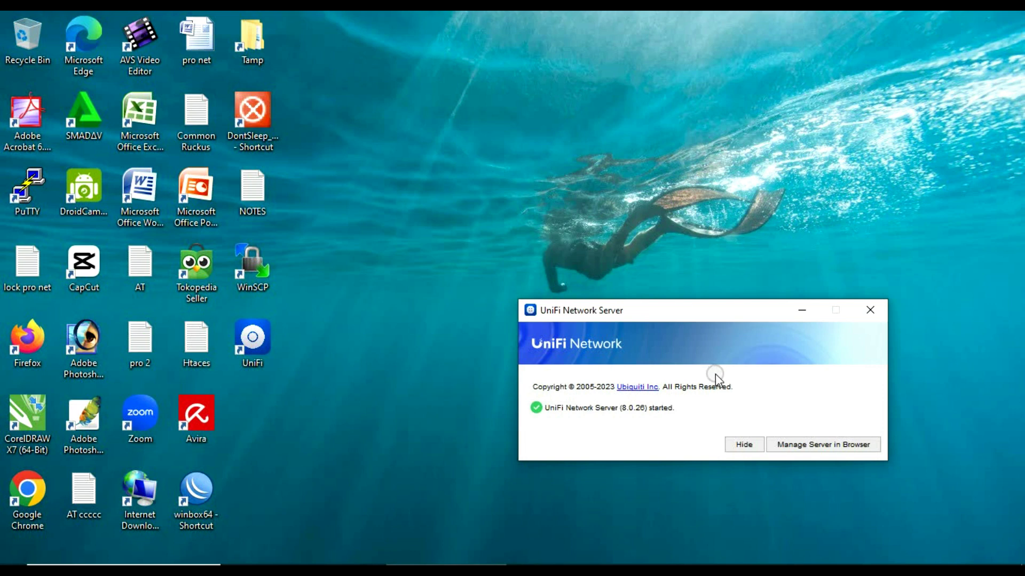
{"action": "left_click", "coordinate": [827, 440]}
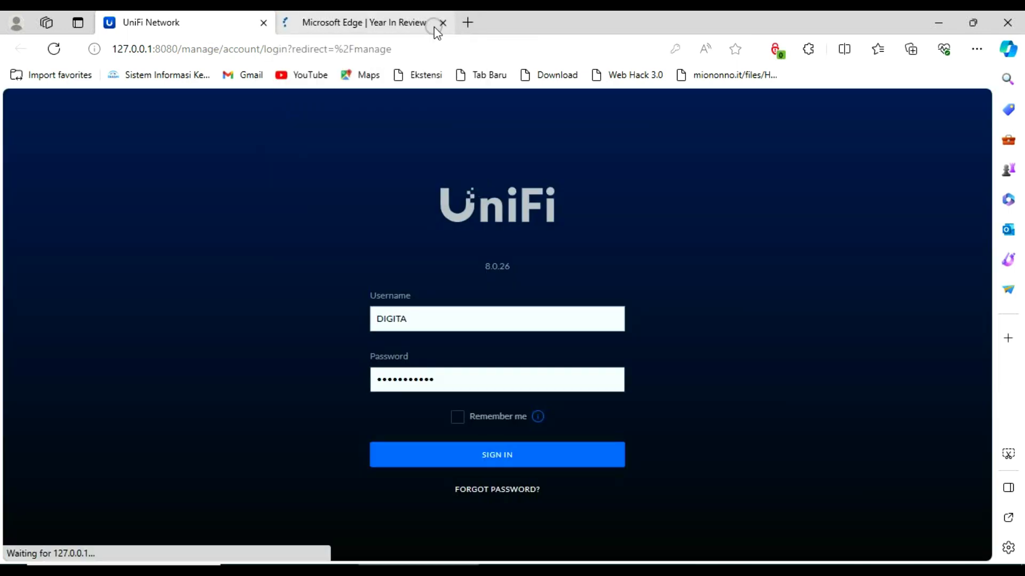
Close the Year In Review tab and clear the saved login fields to re-enter them
{"action": "left_click", "coordinate": [443, 23]}
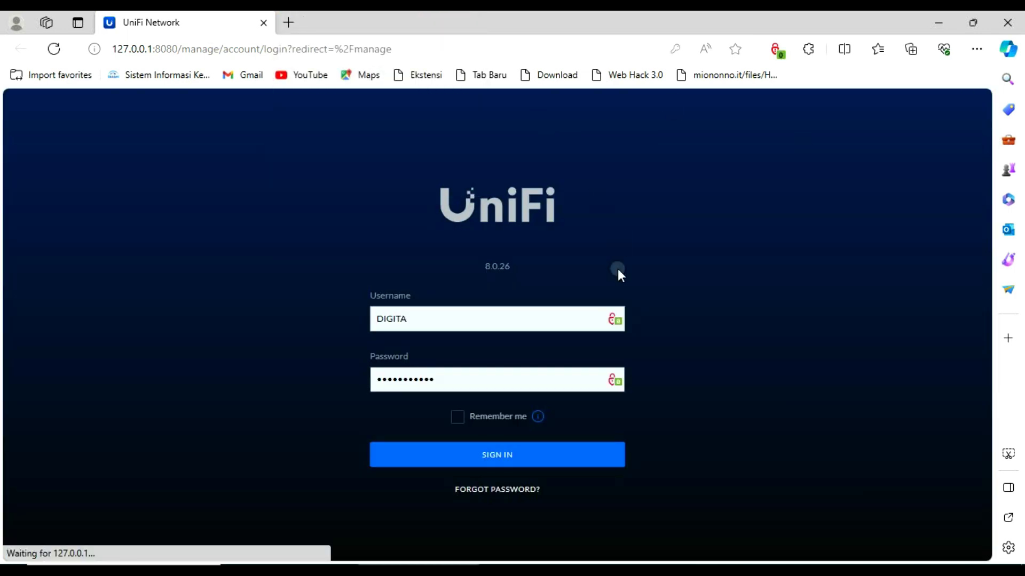
{"action": "left_click", "coordinate": [480, 380]}
{"action": "key", "text": "BackSpace"}
{"action": "key", "text": "BackSpace"}
{"action": "key", "text": "BackSpace"}
{"action": "key", "text": "BackSpace"}
{"action": "key", "text": "BackSpace"}
{"action": "key", "text": "BackSpace"}
{"action": "key", "text": "BackSpace"}
{"action": "key", "text": "BackSpace"}
{"action": "key", "text": "BackSpace"}
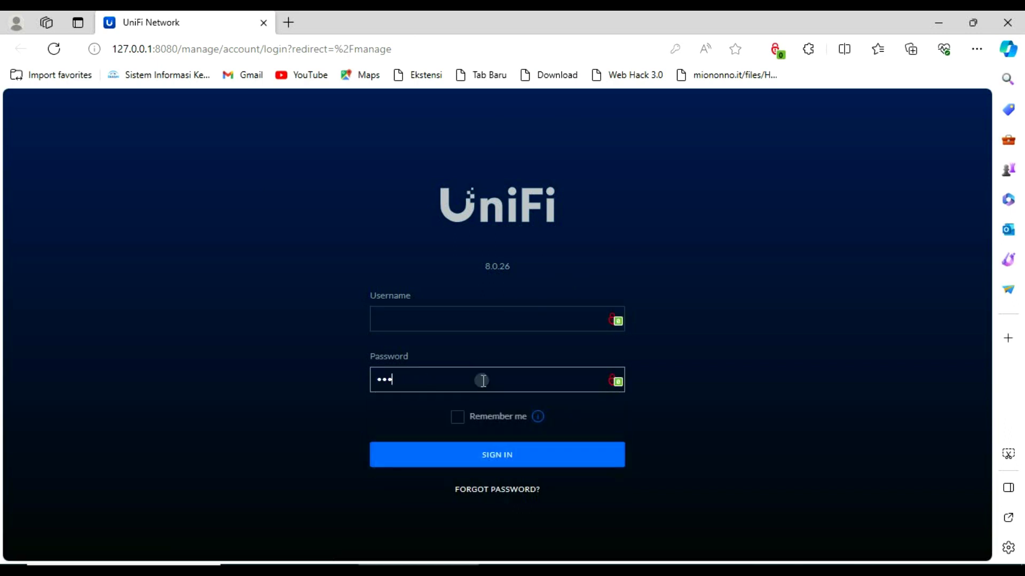
{"action": "key", "text": "BackSpace"}
{"action": "key", "text": "BackSpace"}
{"action": "key", "text": "BackSpace"}
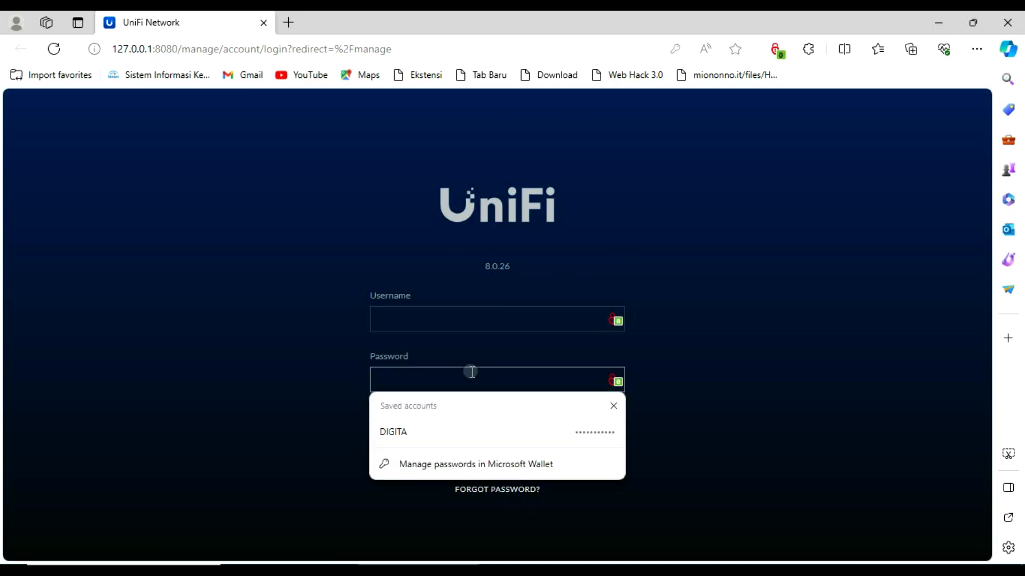
{"action": "left_click", "coordinate": [258, 359]}
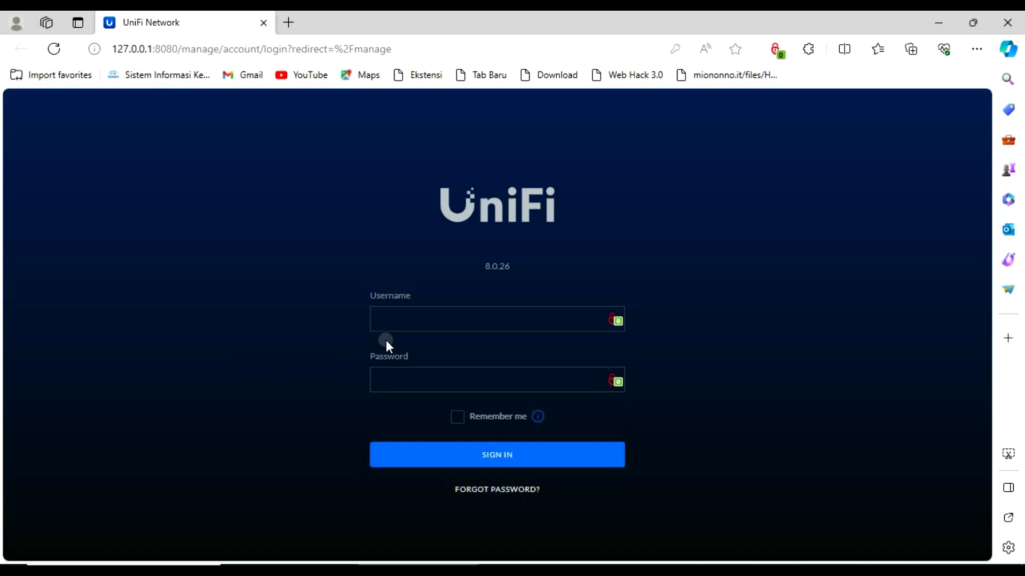
{"action": "left_click", "coordinate": [396, 331]}
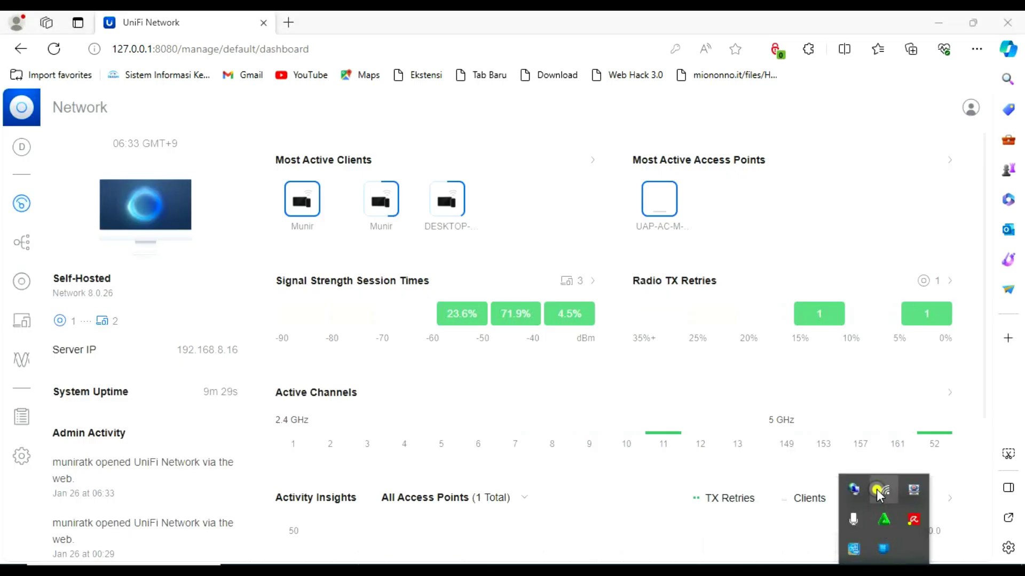
{"action": "left_click", "coordinate": [876, 491]}
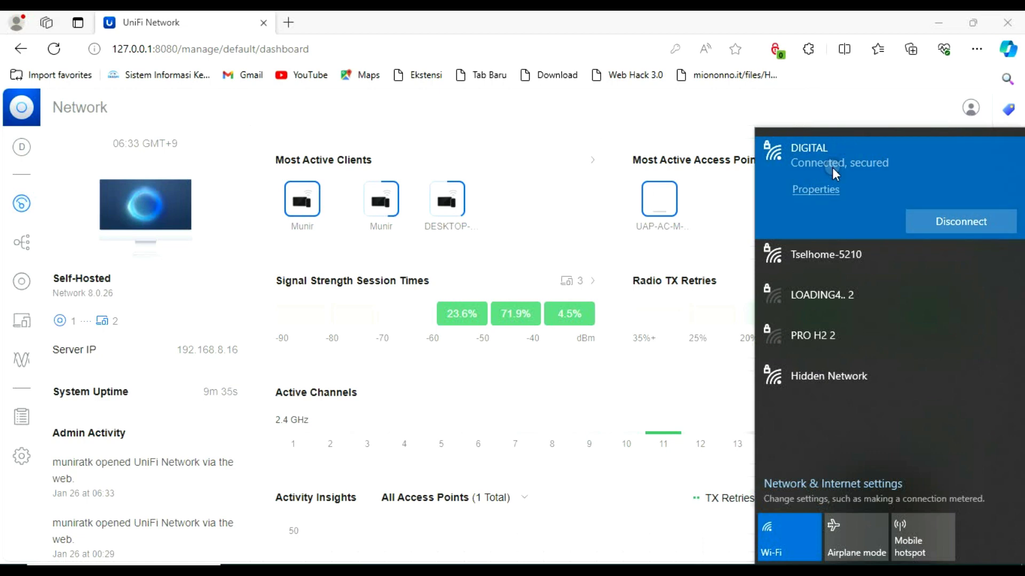
{"action": "mouse_move", "coordinate": [295, 219]}
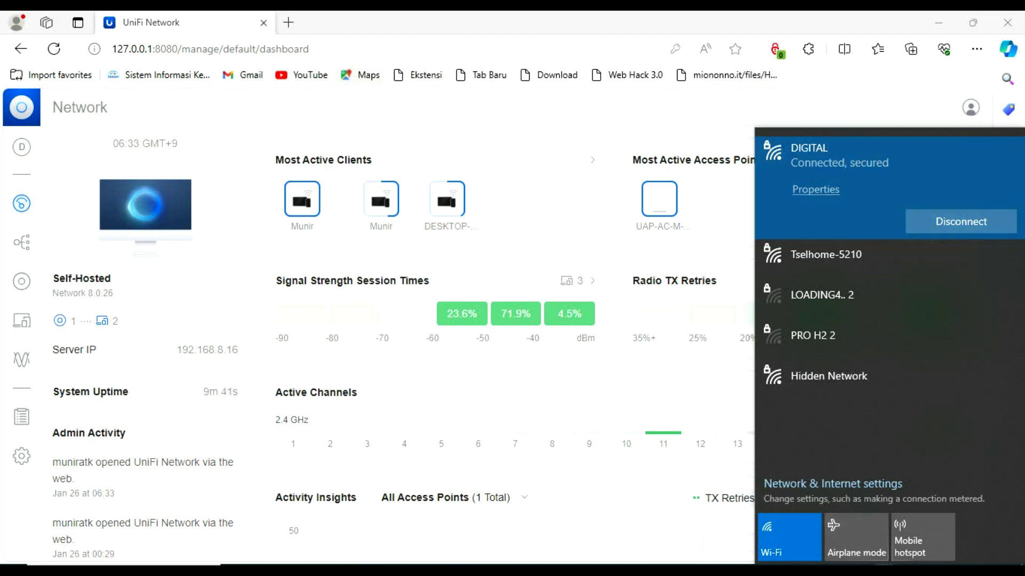
{"action": "left_click", "coordinate": [884, 570]}
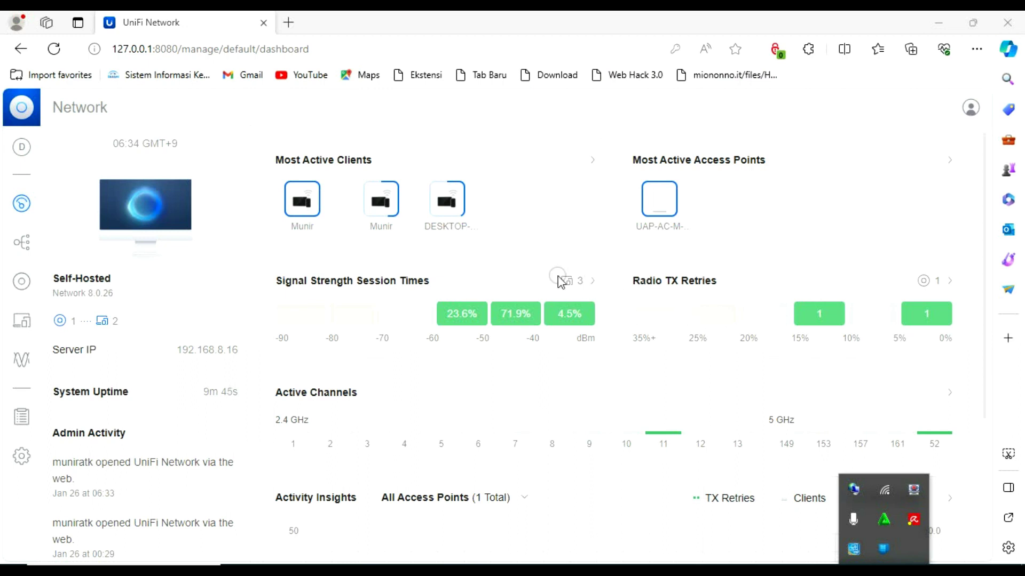
{"action": "mouse_move", "coordinate": [319, 222]}
{"action": "left_click", "coordinate": [23, 149]}
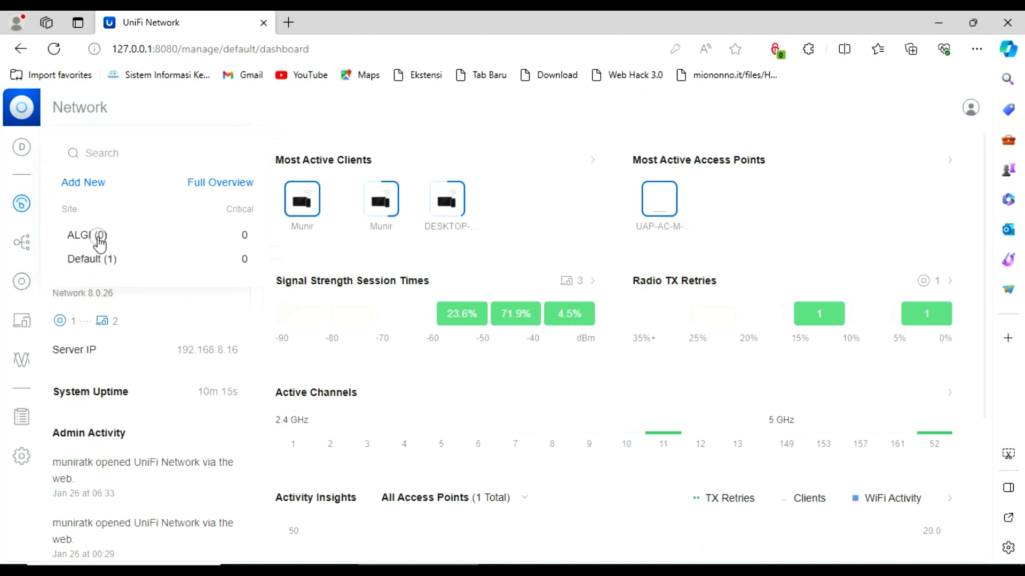
{"action": "left_click", "coordinate": [80, 236]}
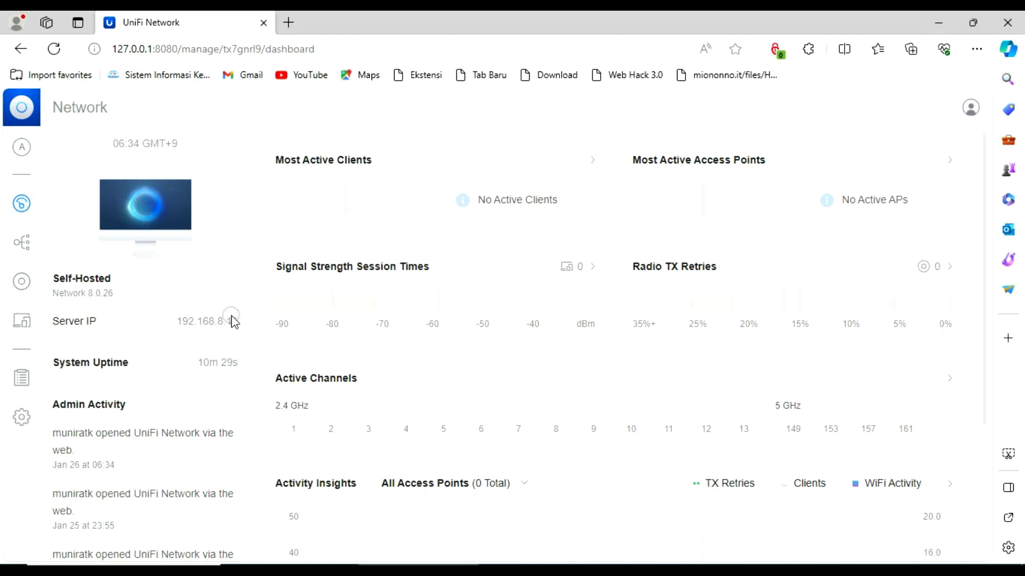
{"action": "left_click", "coordinate": [21, 148]}
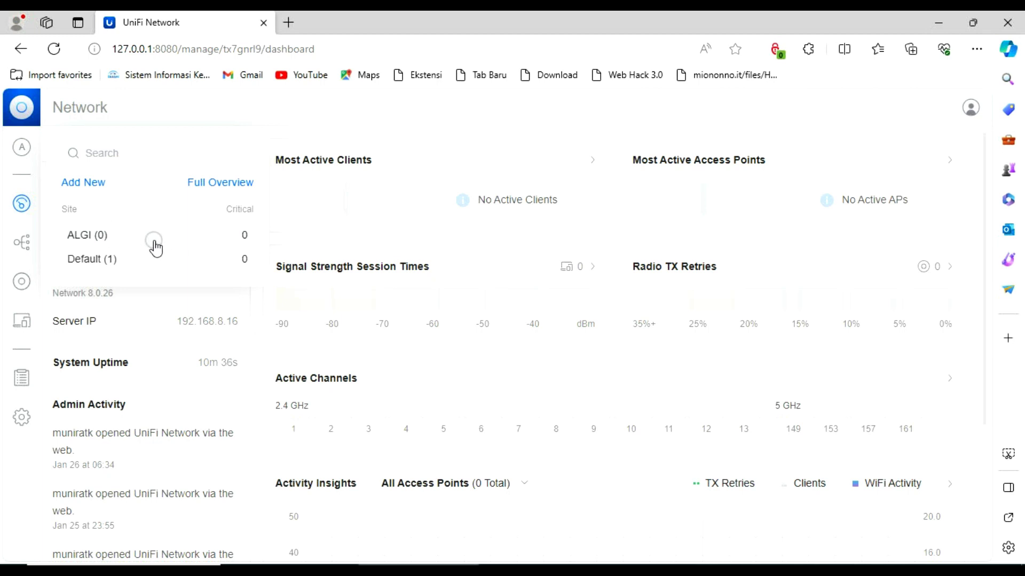
{"action": "left_click", "coordinate": [109, 260]}
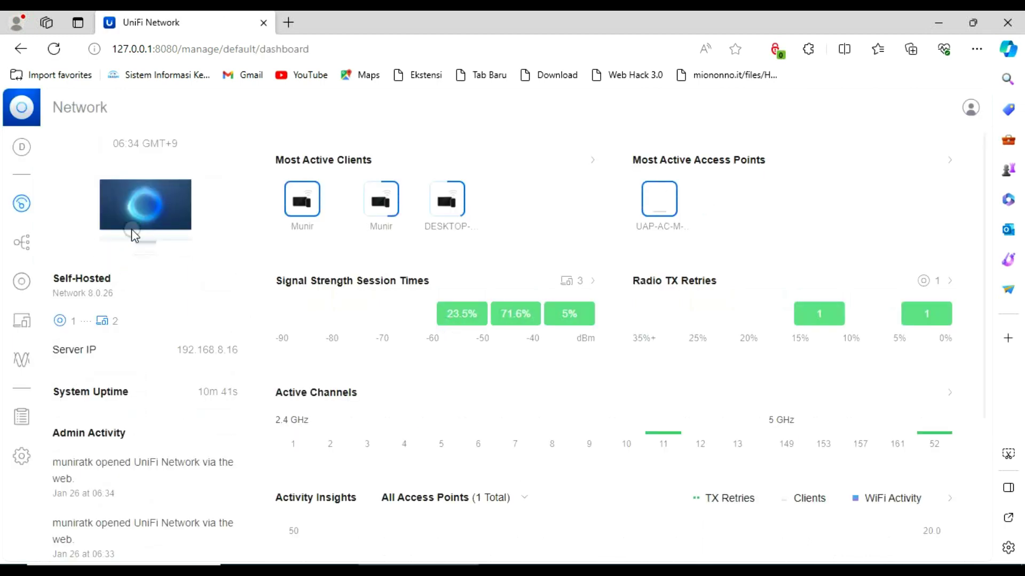
{"action": "left_click", "coordinate": [22, 147]}
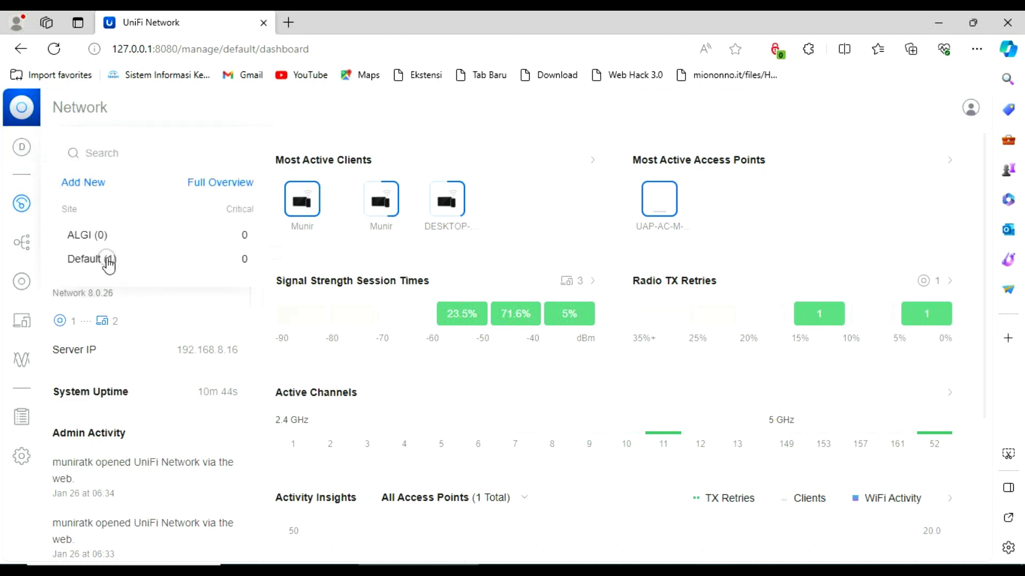
{"action": "left_click", "coordinate": [83, 182]}
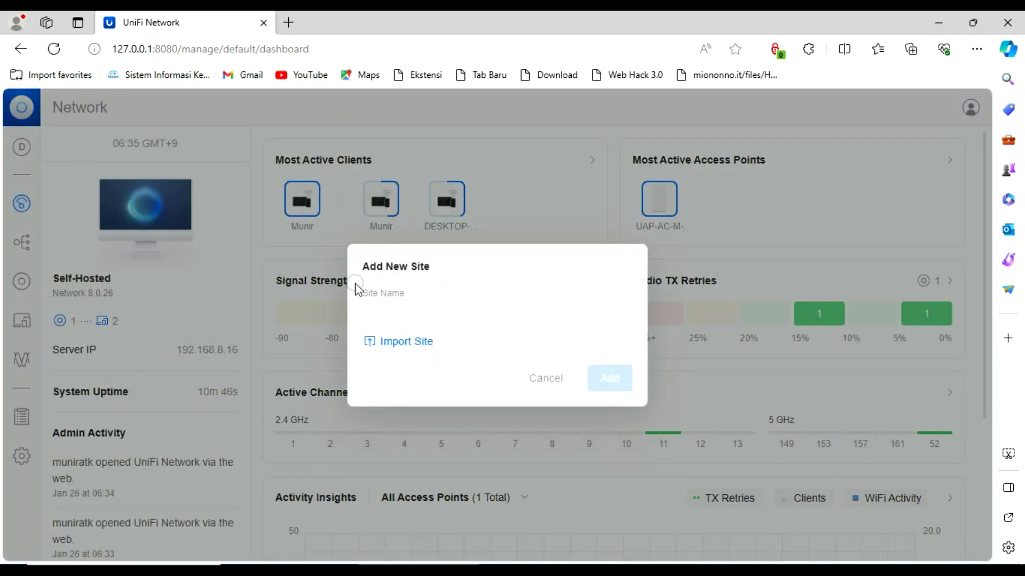
{"action": "left_click", "coordinate": [412, 307]}
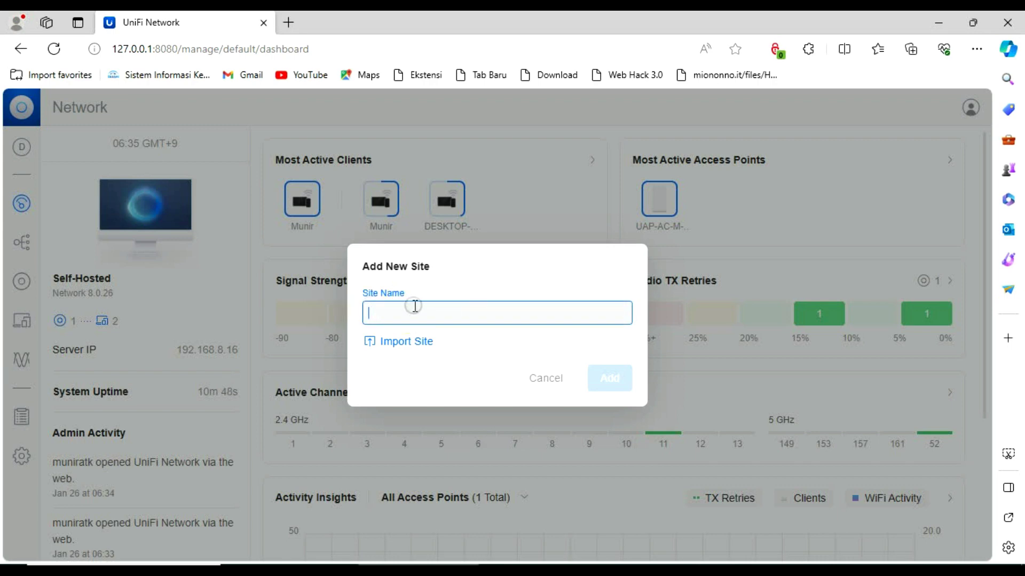
{"action": "left_click", "coordinate": [545, 375]}
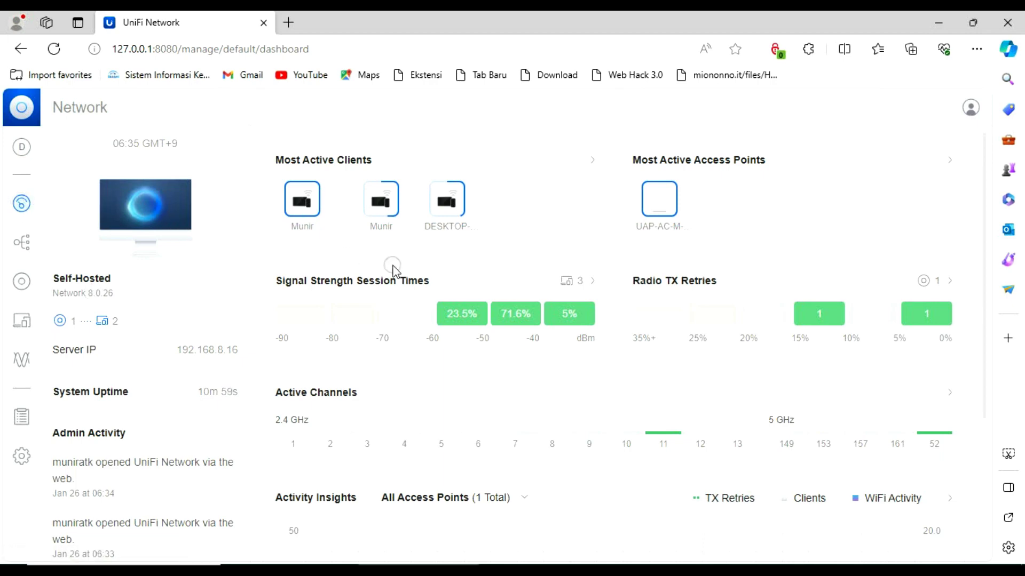
{"action": "scroll", "coordinate": [440, 284], "scroll_direction": "down", "scroll_amount": 1}
{"action": "scroll", "coordinate": [440, 284], "scroll_direction": "down", "scroll_amount": 3}
{"action": "scroll", "coordinate": [442, 288], "scroll_direction": "up", "scroll_amount": 4}
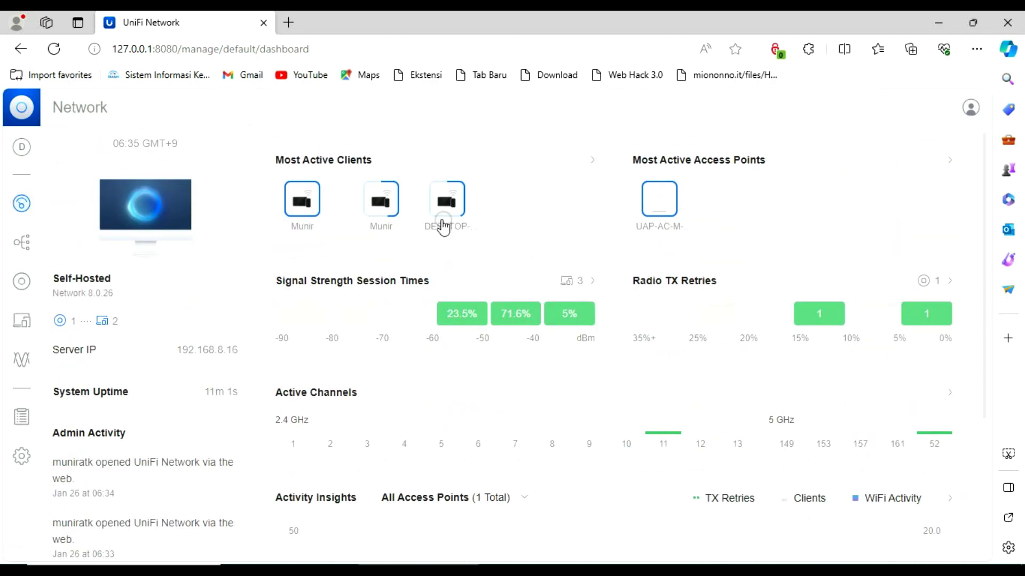
{"action": "mouse_move", "coordinate": [297, 239]}
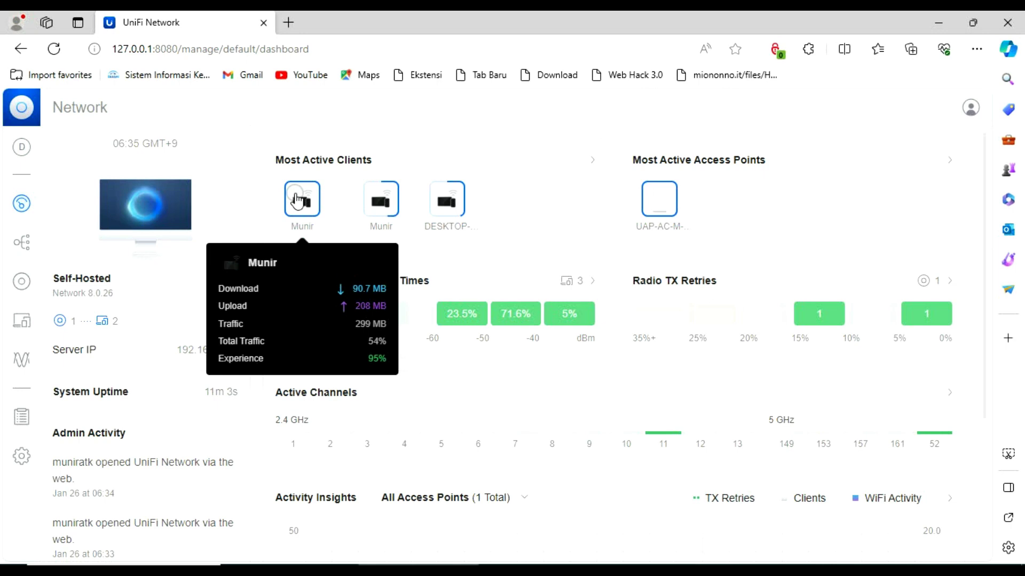
{"action": "mouse_move", "coordinate": [386, 219]}
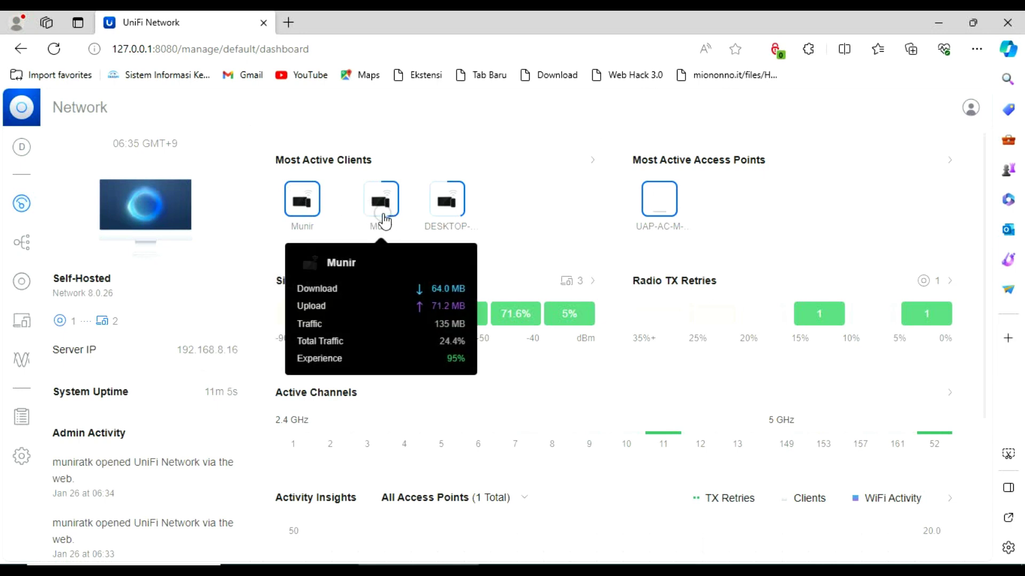
{"action": "mouse_move", "coordinate": [449, 219]}
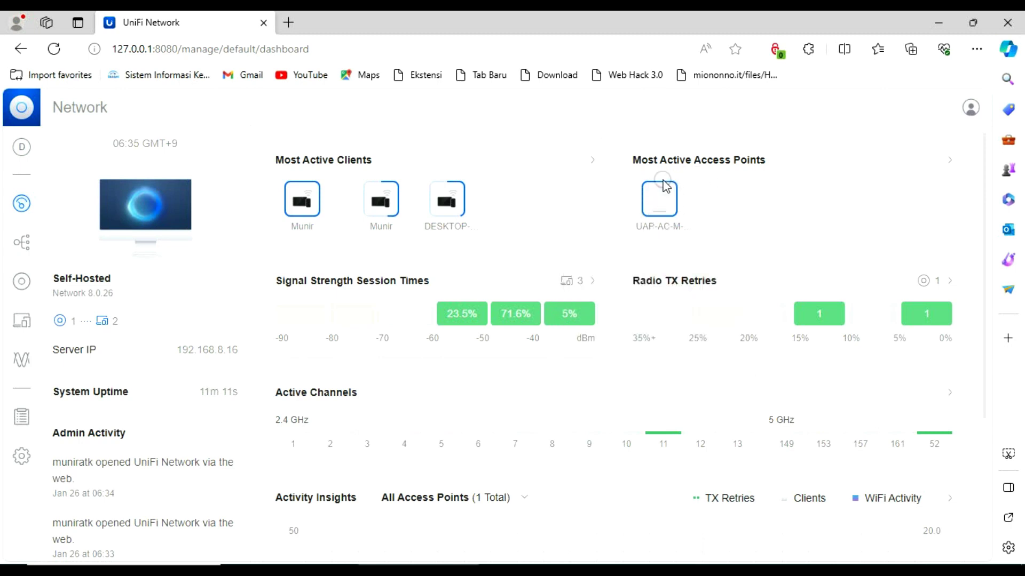
{"action": "mouse_move", "coordinate": [659, 210]}
{"action": "scroll", "coordinate": [520, 341], "scroll_direction": "down", "scroll_amount": 3}
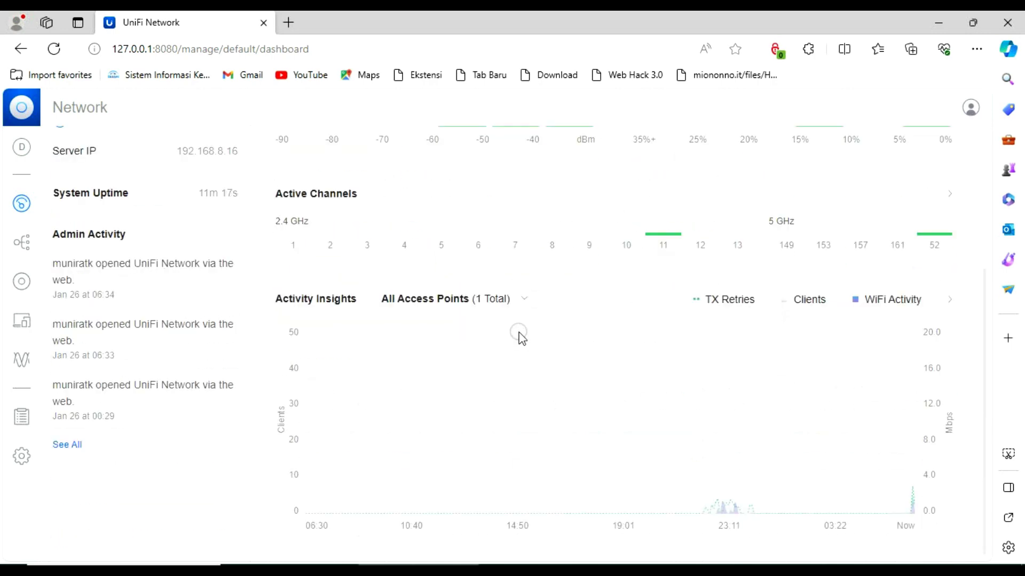
{"action": "scroll", "coordinate": [520, 338], "scroll_direction": "up", "scroll_amount": 3}
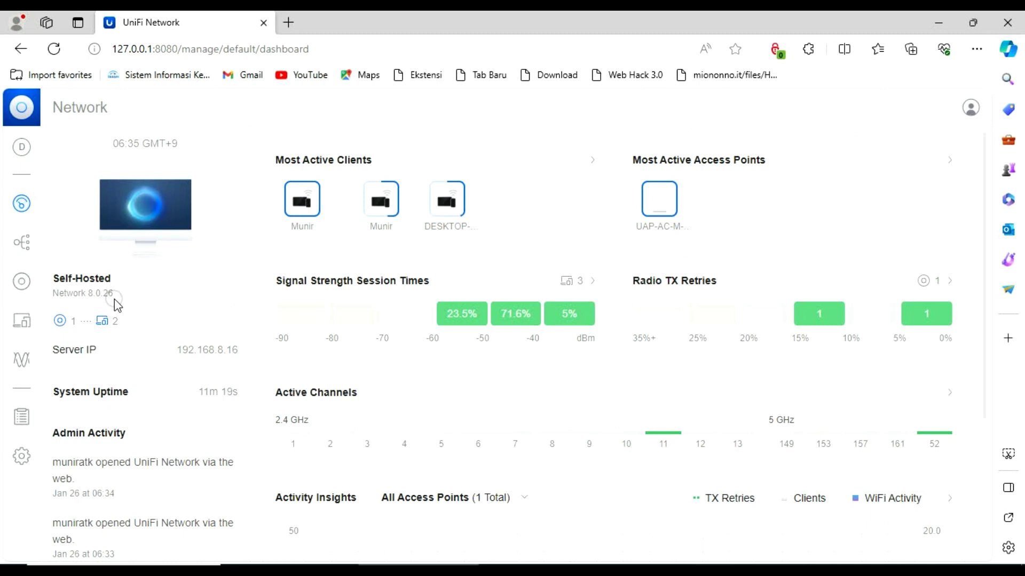
View the topology map, then the UniFi Devices list showing the UAP-AC-M-Pro at 192.168.8.10
{"action": "left_click", "coordinate": [23, 246]}
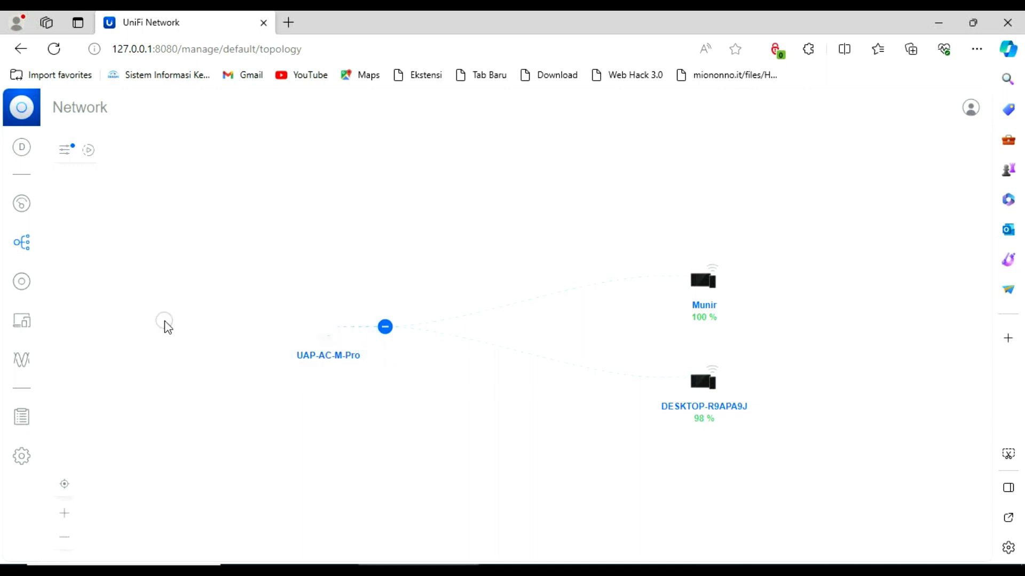
{"action": "left_click", "coordinate": [22, 290]}
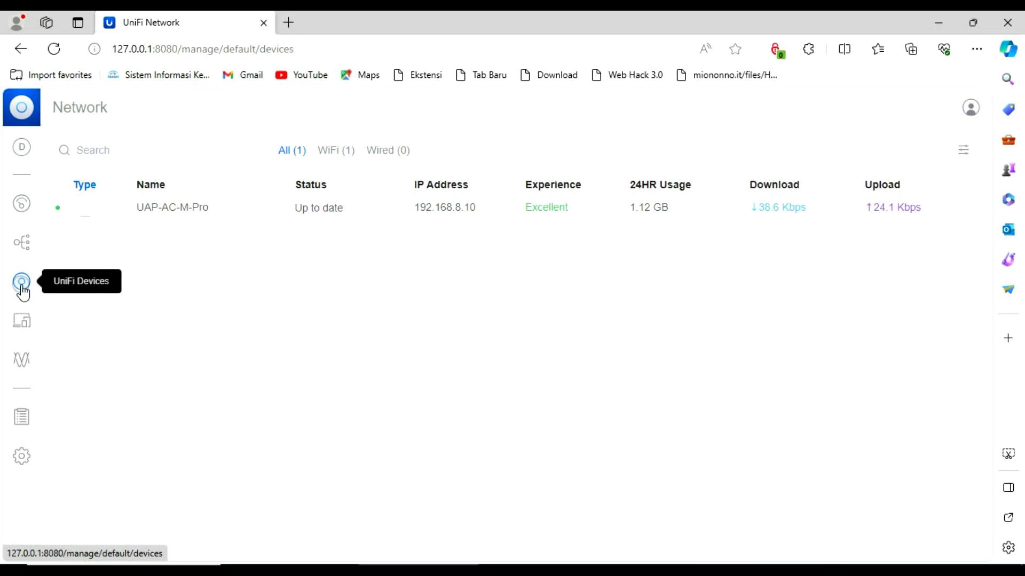
Open Client Devices to see the two online Wi-Fi clients on the UAP-AC-M-Pro
{"action": "left_click", "coordinate": [19, 323]}
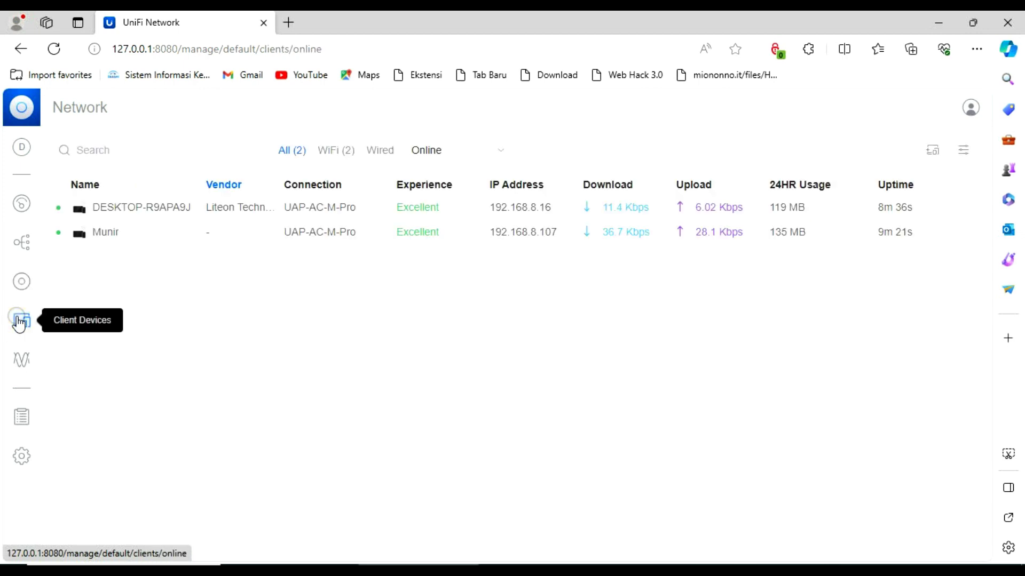
{"action": "left_click", "coordinate": [363, 206]}
{"action": "left_click", "coordinate": [168, 247]}
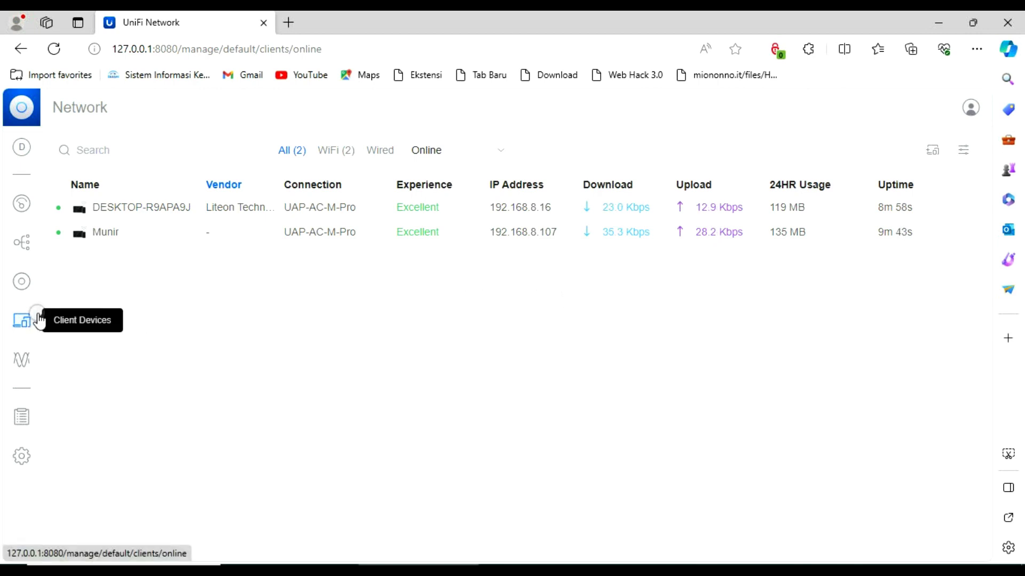
Open Insights > Radios: 2.4 GHz on channel 11 with 2 clients, 5 GHz on 52
{"action": "left_click", "coordinate": [26, 372]}
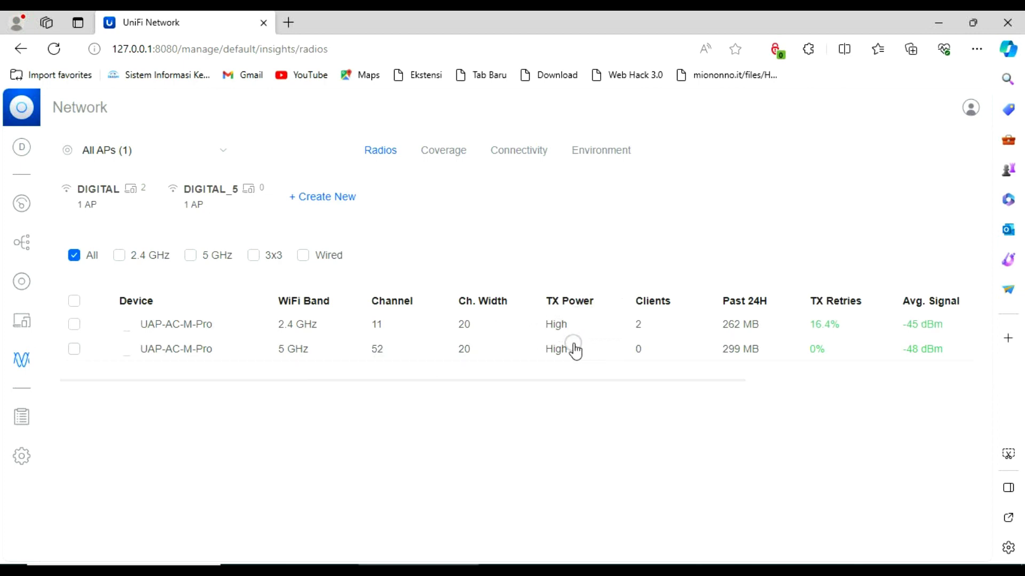
Check the System Log's Critical events, then open Settings > WiFi with DIGITAL and DIGITAL_5
{"action": "left_click", "coordinate": [19, 419]}
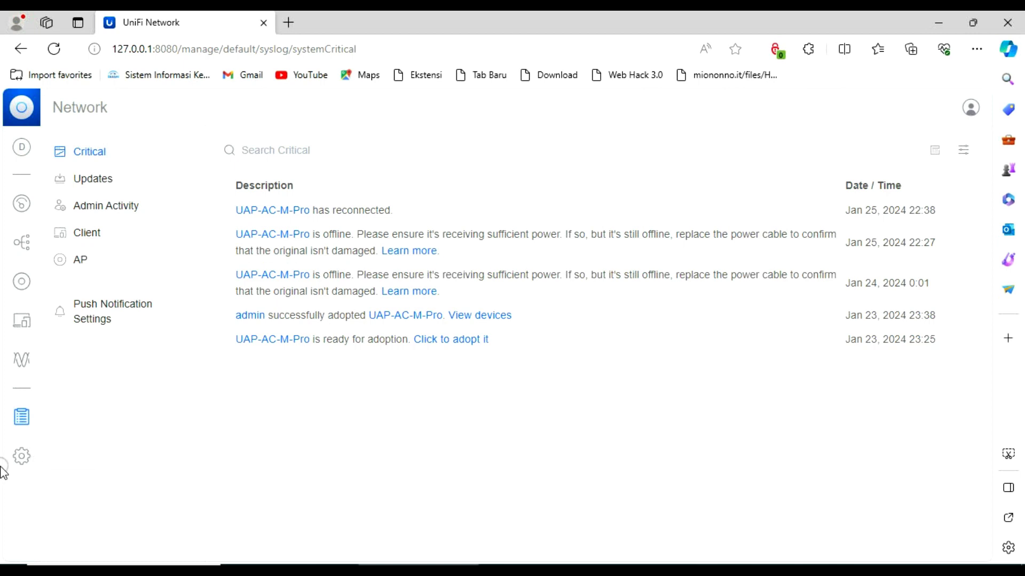
{"action": "left_click", "coordinate": [24, 458]}
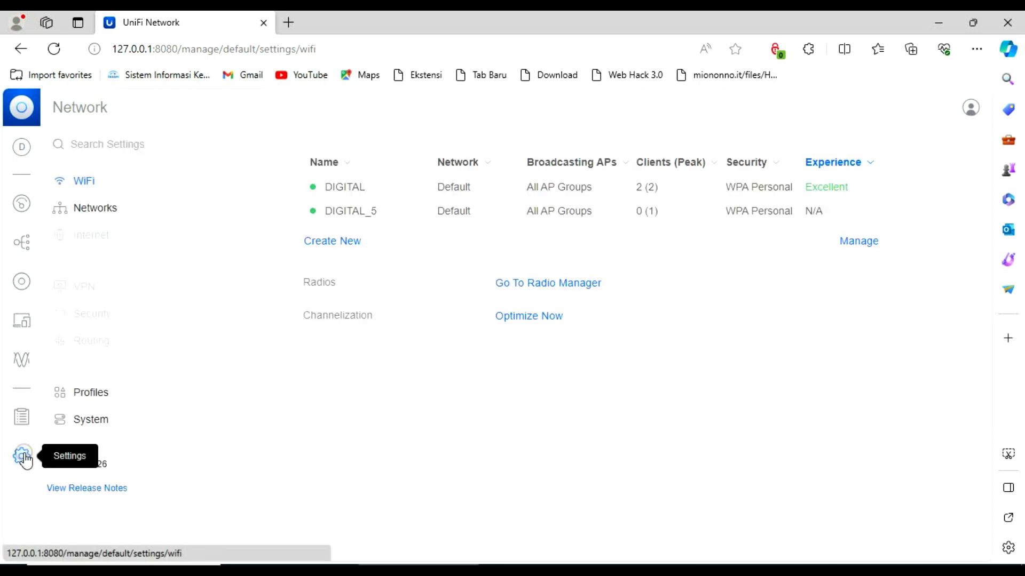
Create a new WiFi network and set its Advanced options to Manual
{"action": "left_click", "coordinate": [345, 248]}
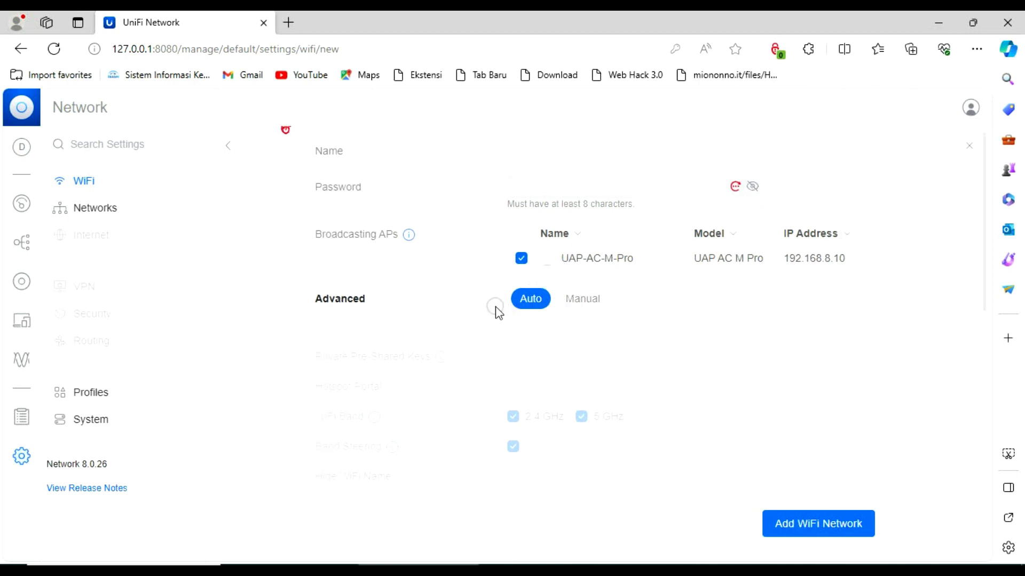
{"action": "left_click", "coordinate": [586, 300]}
{"action": "scroll", "coordinate": [588, 306], "scroll_direction": "down", "scroll_amount": 1}
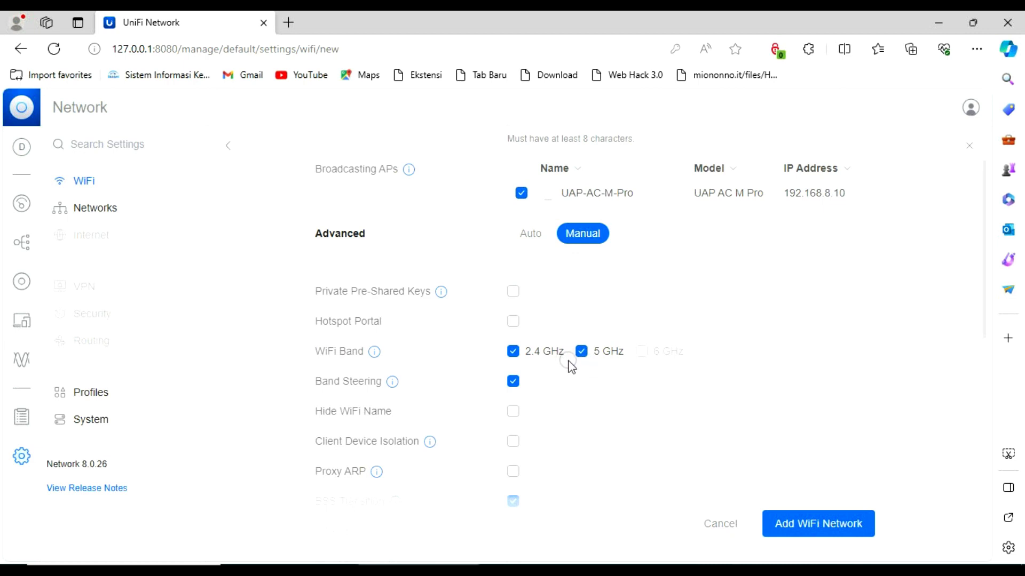
{"action": "left_click", "coordinate": [532, 238]}
{"action": "left_click", "coordinate": [531, 235]}
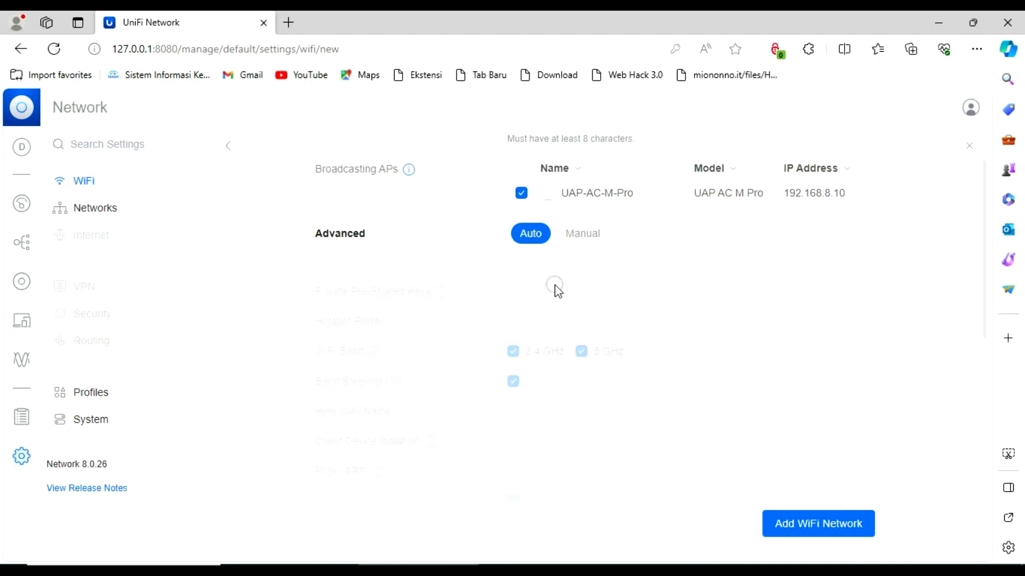
{"action": "left_click", "coordinate": [585, 235]}
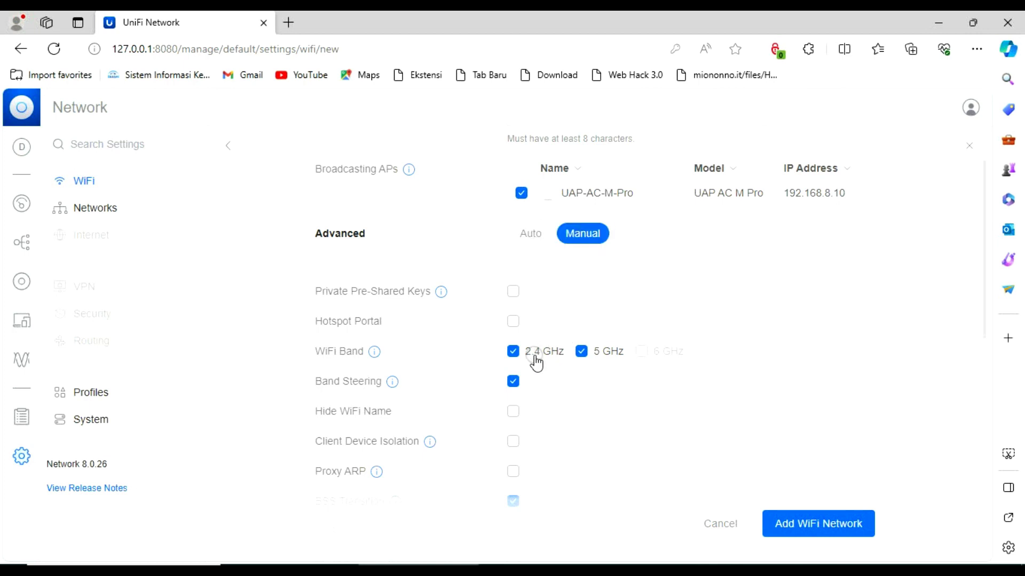
{"action": "scroll", "coordinate": [534, 358], "scroll_direction": "up", "scroll_amount": 1}
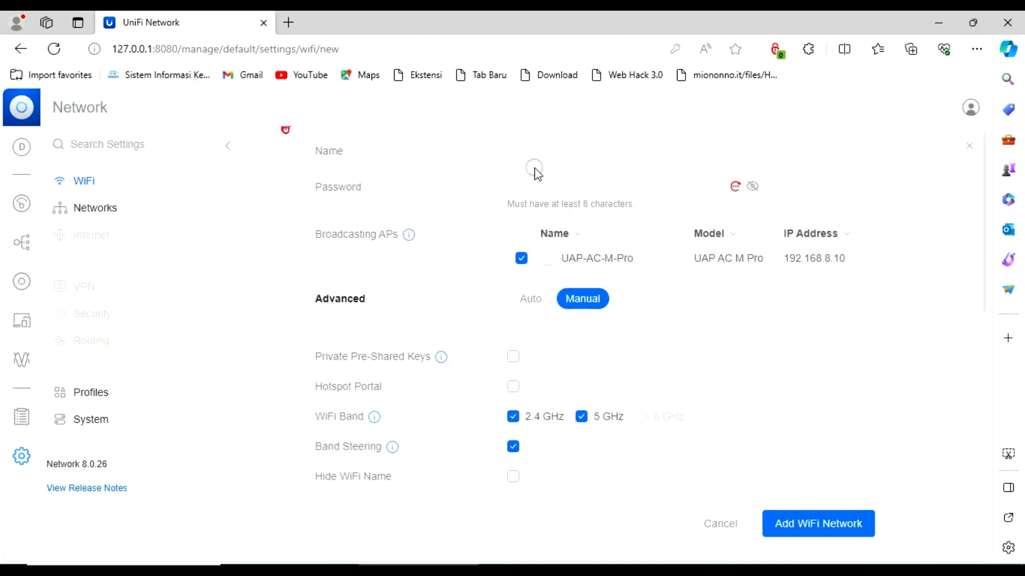
Name the network 'a', paste in a password, and untick the 2.4 GHz band
{"action": "left_click", "coordinate": [534, 152]}
{"action": "type", "text": "a"}
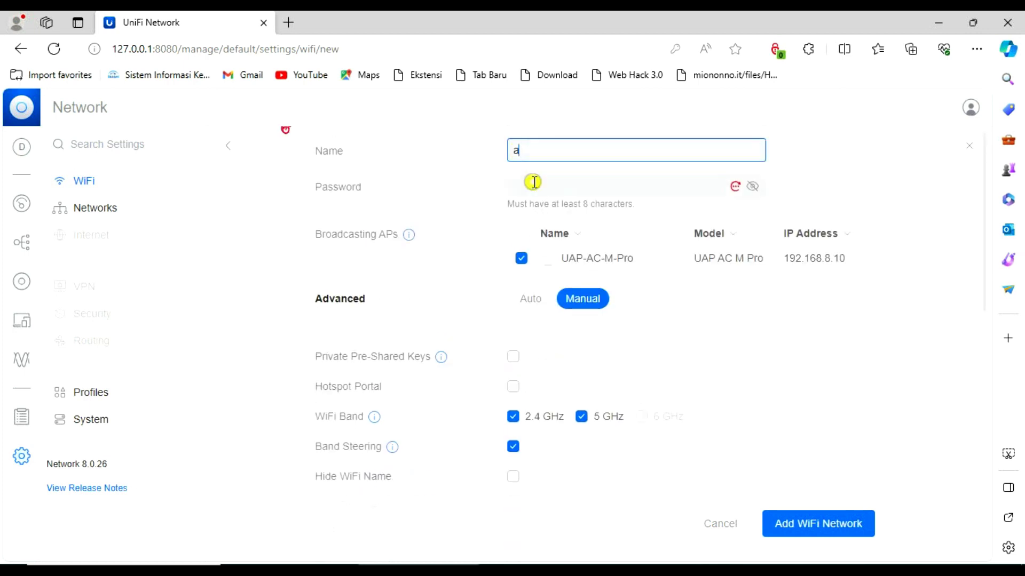
{"action": "left_click", "coordinate": [531, 184]}
{"action": "key", "text": "ctrl+v"}
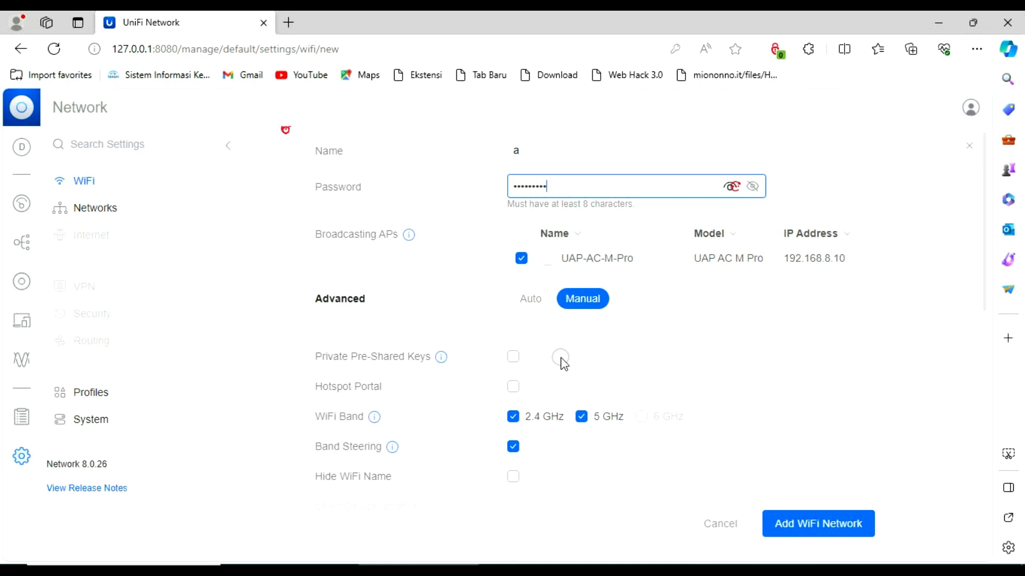
{"action": "left_click", "coordinate": [513, 422]}
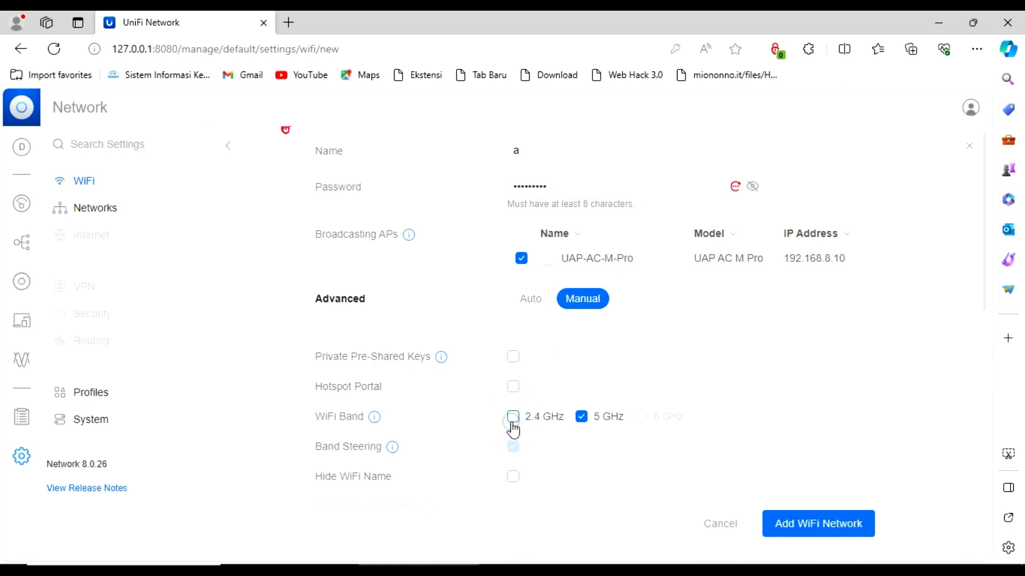
{"action": "scroll", "coordinate": [553, 459], "scroll_direction": "down", "scroll_amount": 1}
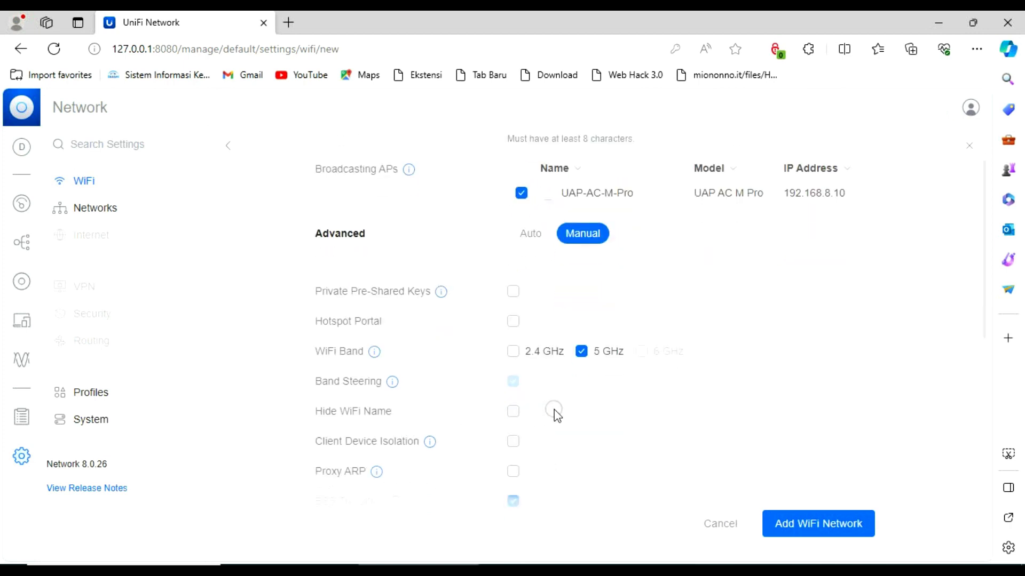
{"action": "scroll", "coordinate": [569, 399], "scroll_direction": "down", "scroll_amount": 1}
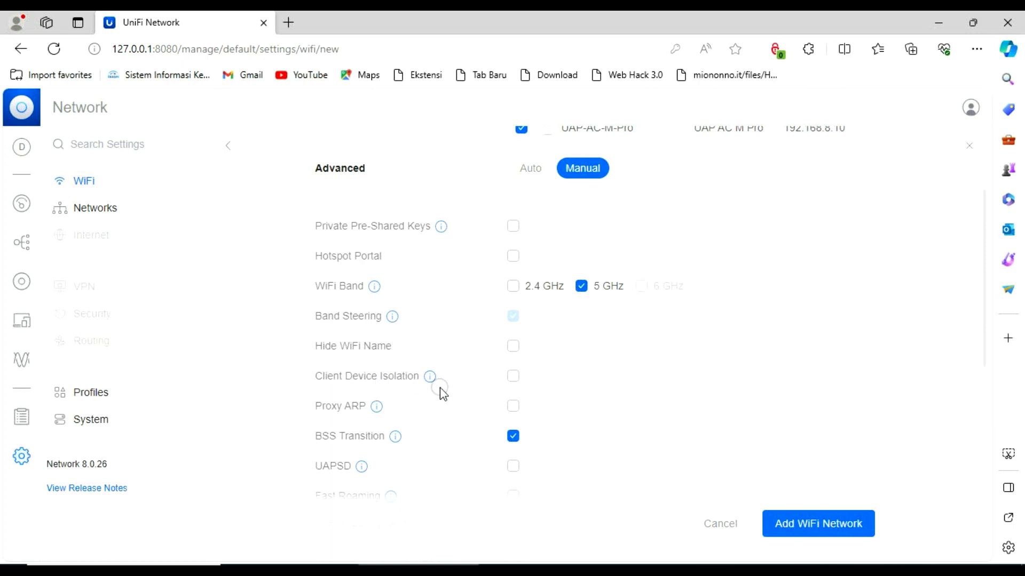
{"action": "left_click", "coordinate": [514, 408]}
{"action": "scroll", "coordinate": [587, 400], "scroll_direction": "down", "scroll_amount": 1}
{"action": "left_click", "coordinate": [518, 406]}
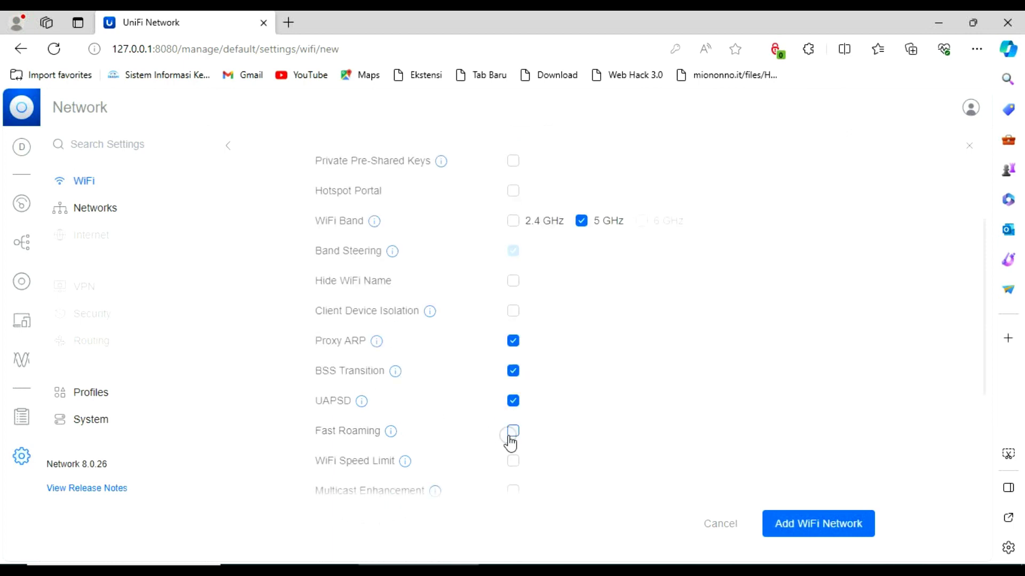
{"action": "left_click", "coordinate": [510, 441]}
{"action": "scroll", "coordinate": [595, 445], "scroll_direction": "down", "scroll_amount": 3}
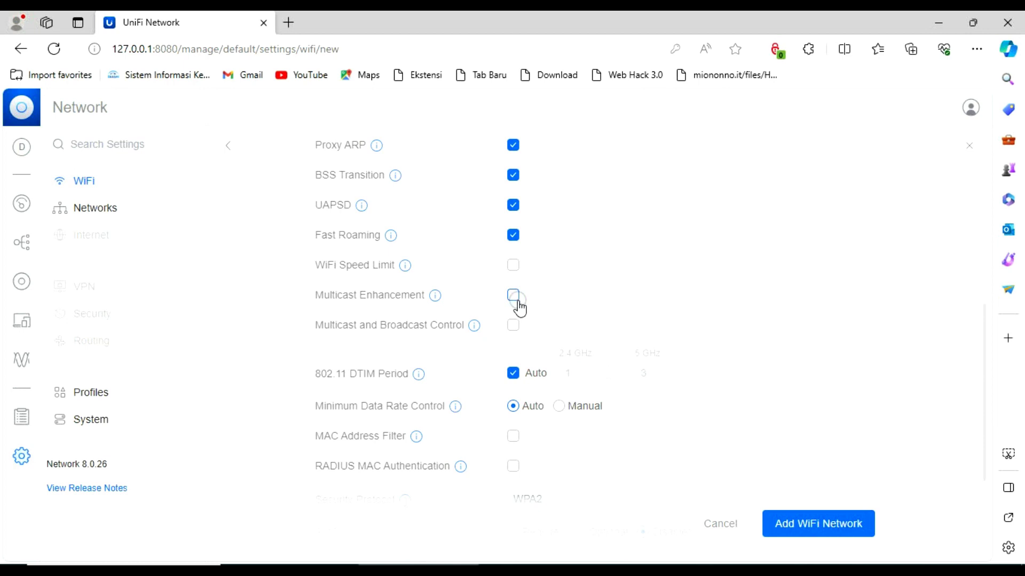
{"action": "left_click", "coordinate": [515, 297]}
{"action": "left_click", "coordinate": [513, 373]}
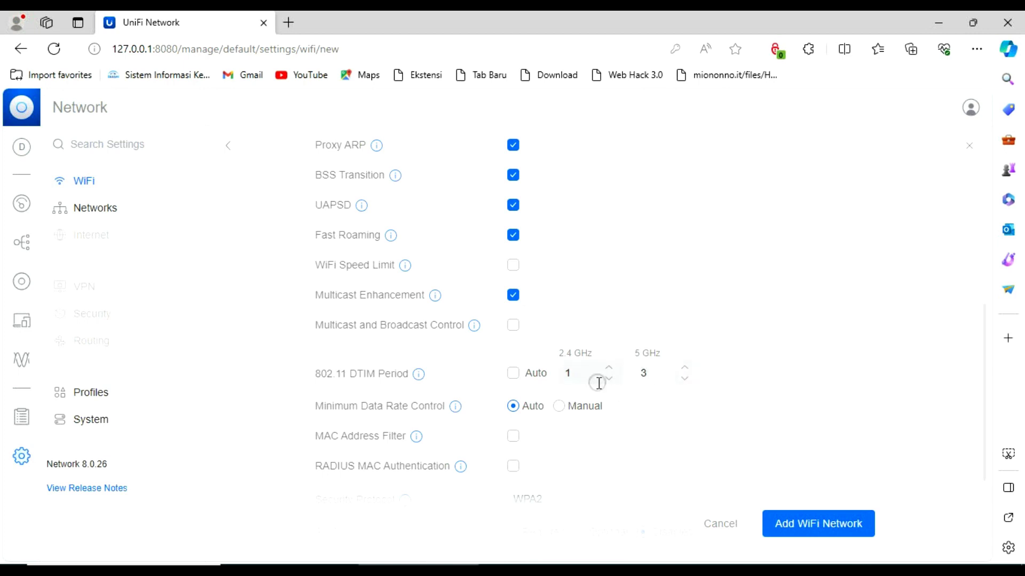
{"action": "left_click", "coordinate": [513, 373]}
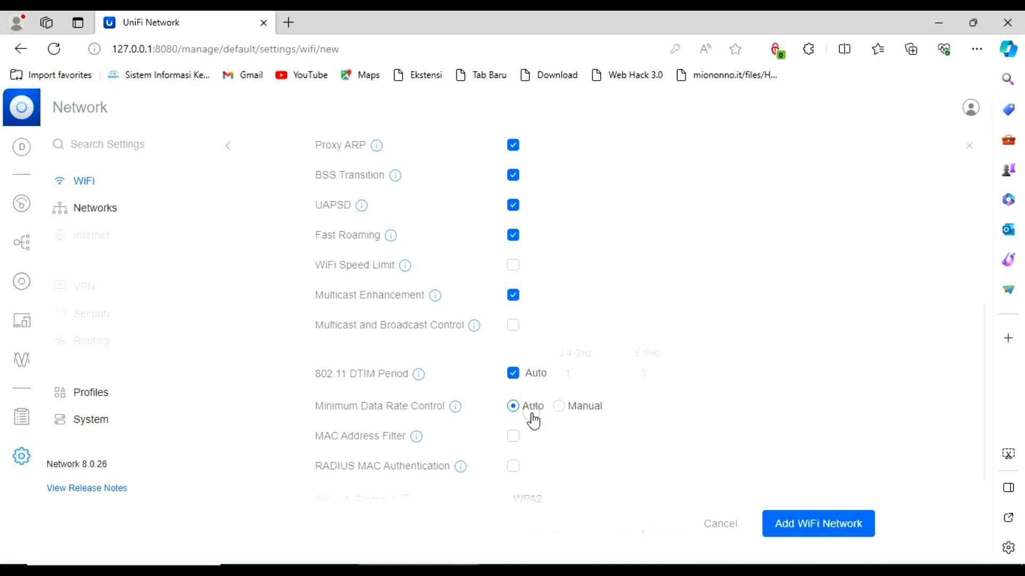
{"action": "scroll", "coordinate": [455, 450], "scroll_direction": "down", "scroll_amount": 1}
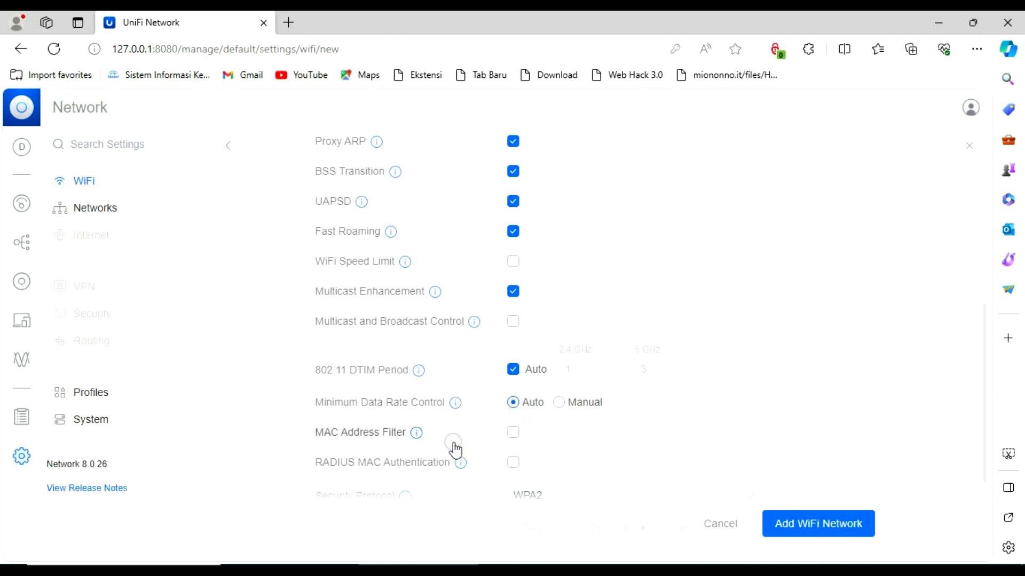
{"action": "scroll", "coordinate": [456, 450], "scroll_direction": "down", "scroll_amount": 3}
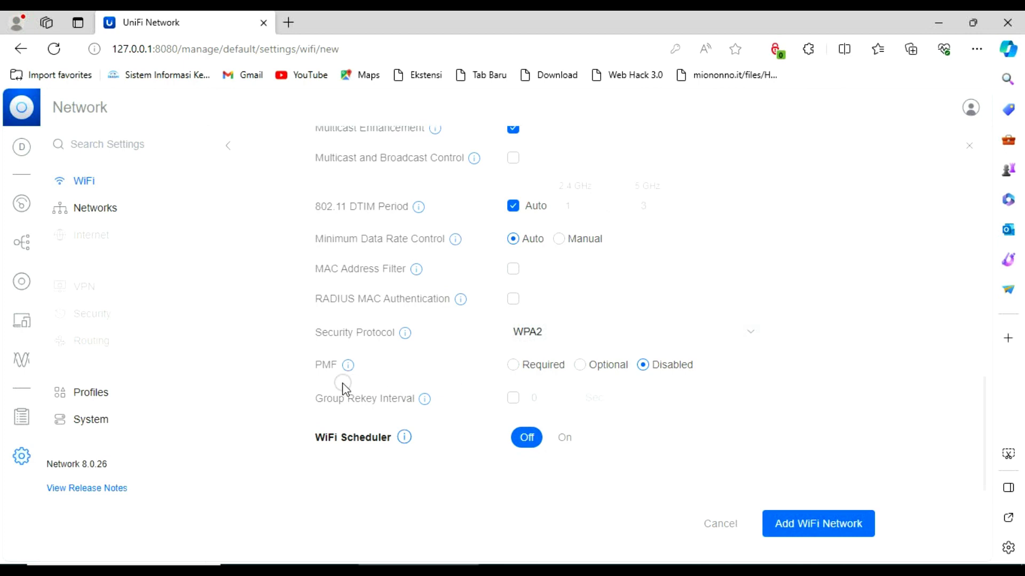
Turn on the WiFi scheduler and create a Monday 0:00–1:00 pause, not all day
{"action": "mouse_move", "coordinate": [350, 367]}
{"action": "left_click", "coordinate": [568, 438]}
{"action": "scroll", "coordinate": [661, 416], "scroll_direction": "down", "scroll_amount": 6}
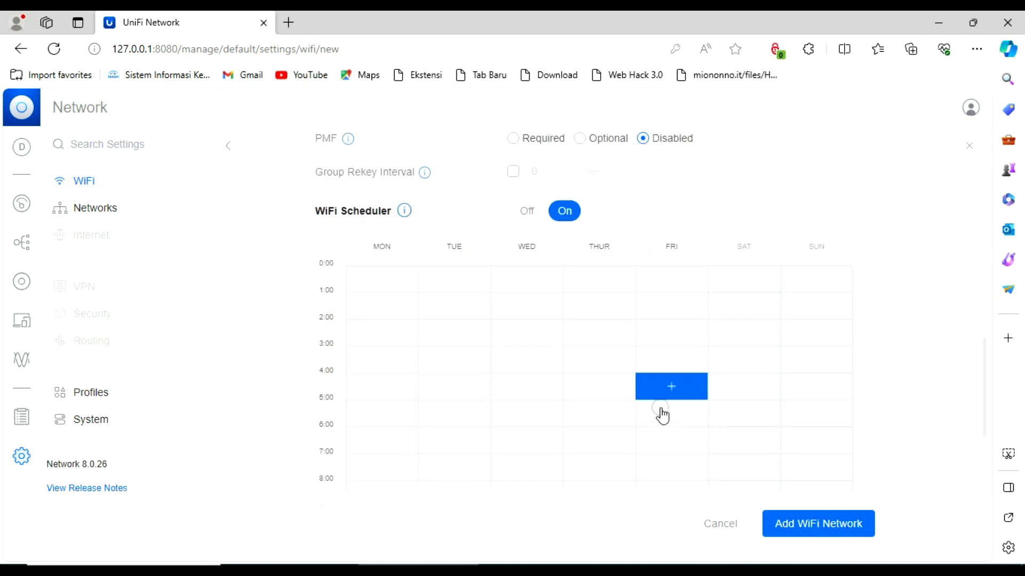
{"action": "scroll", "coordinate": [534, 251], "scroll_direction": "up", "scroll_amount": 1}
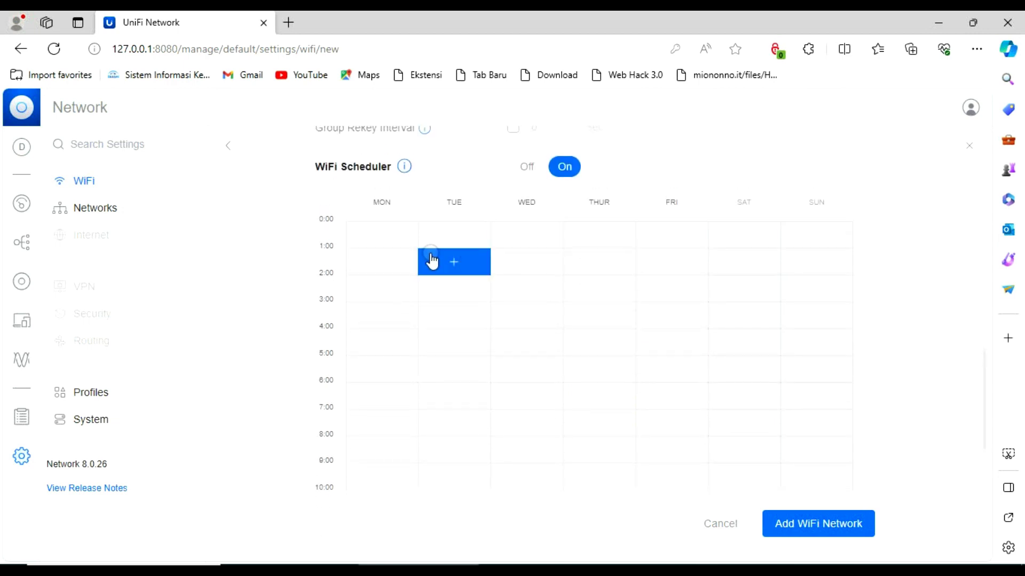
{"action": "left_click", "coordinate": [411, 231]}
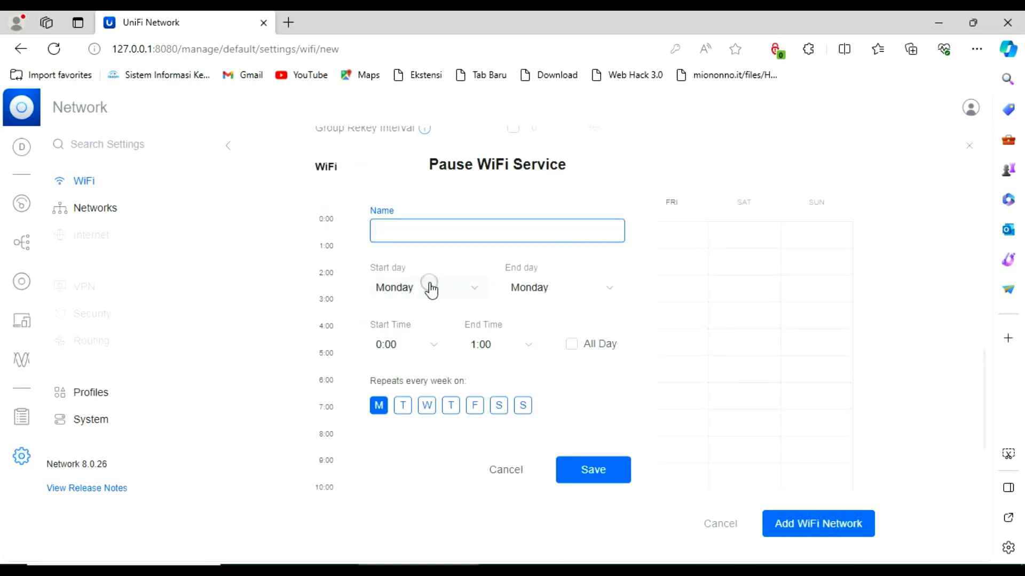
{"action": "left_click", "coordinate": [543, 296]}
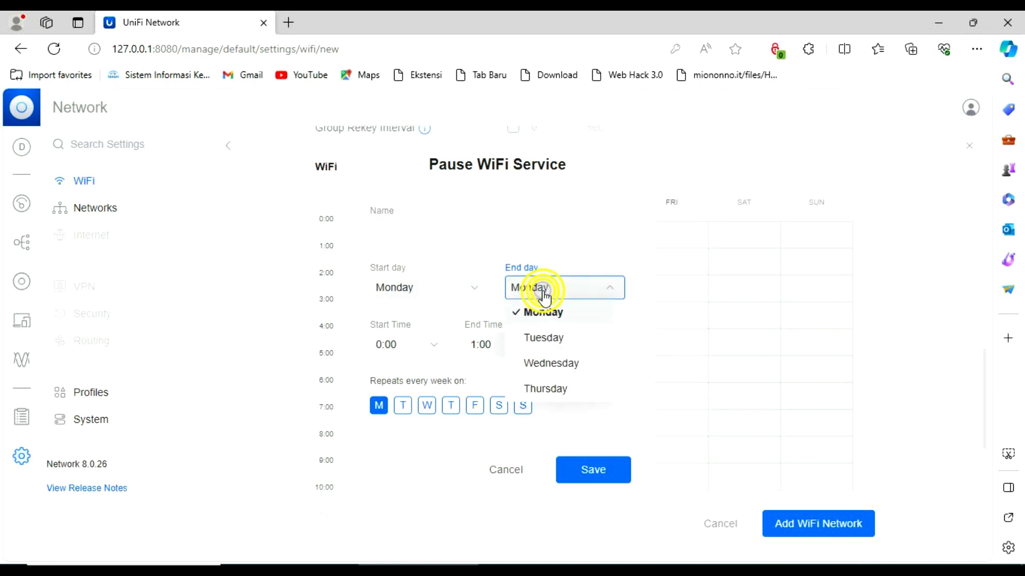
{"action": "left_click", "coordinate": [531, 311]}
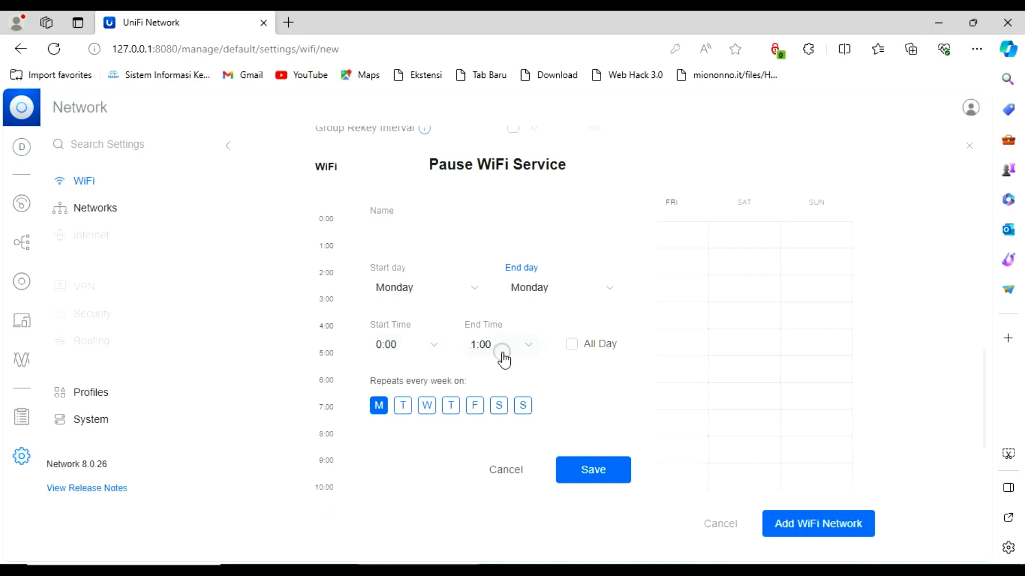
{"action": "left_click", "coordinate": [571, 354]}
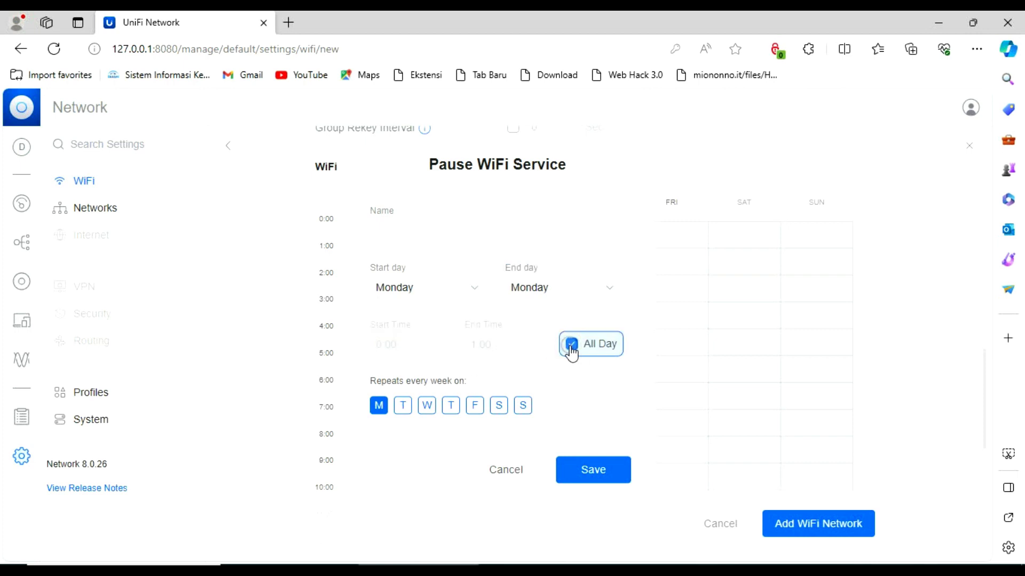
{"action": "left_click", "coordinate": [570, 351]}
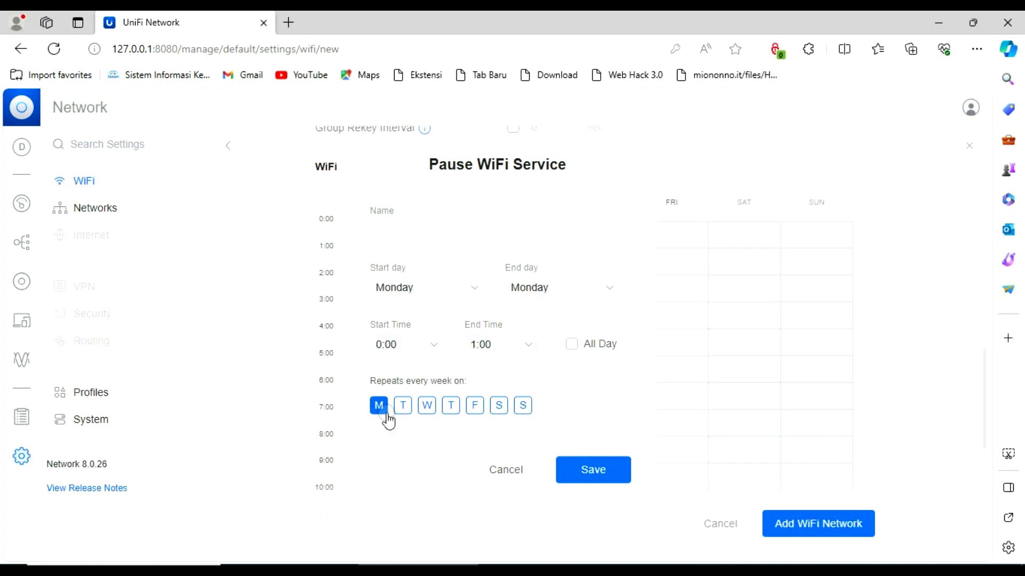
Set the pause to repeat on every day of the week
{"action": "left_click", "coordinate": [482, 411]}
{"action": "left_click", "coordinate": [530, 406]}
{"action": "scroll", "coordinate": [667, 385], "scroll_direction": "up", "scroll_amount": 3}
{"action": "scroll", "coordinate": [667, 364], "scroll_direction": "down", "scroll_amount": 2}
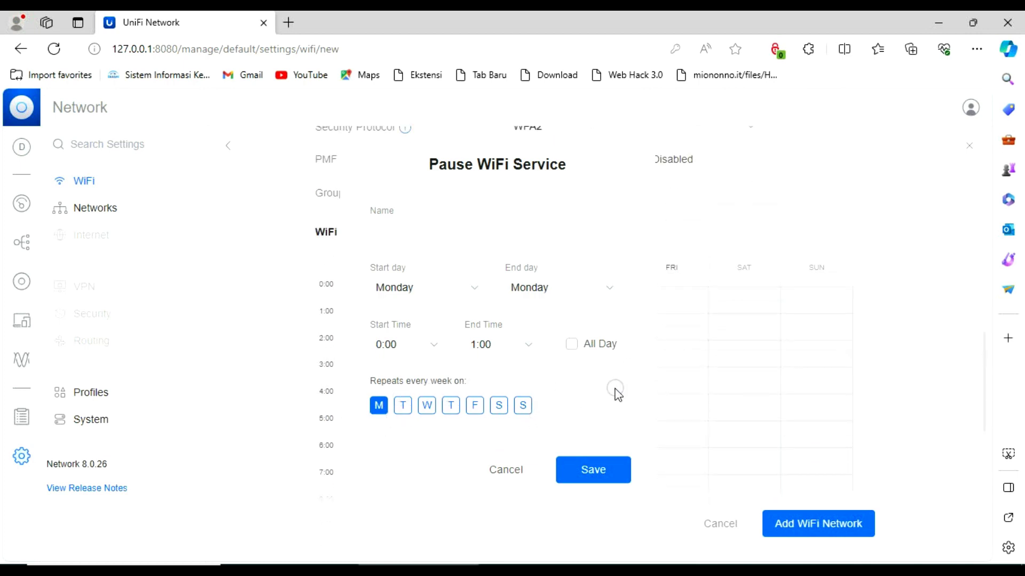
{"action": "left_click", "coordinate": [524, 406]}
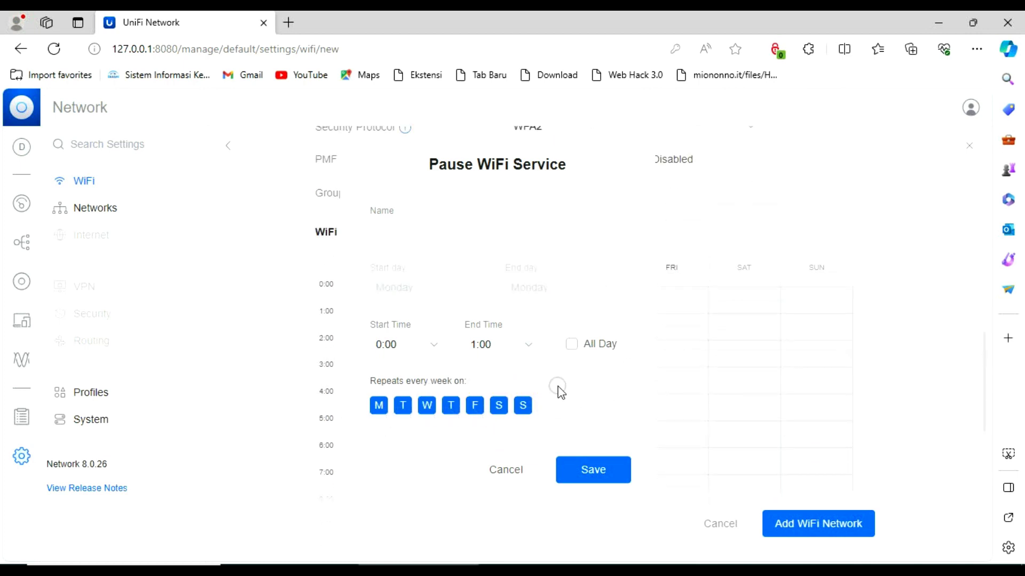
Name the pause DALDUK and save the schedule
{"action": "left_click", "coordinate": [383, 234]}
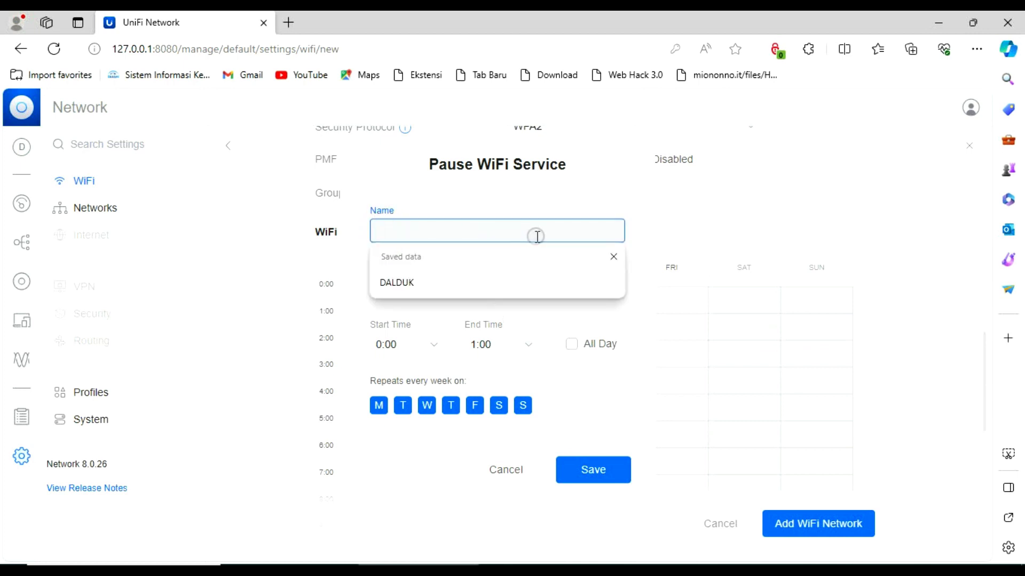
{"action": "left_click", "coordinate": [404, 283]}
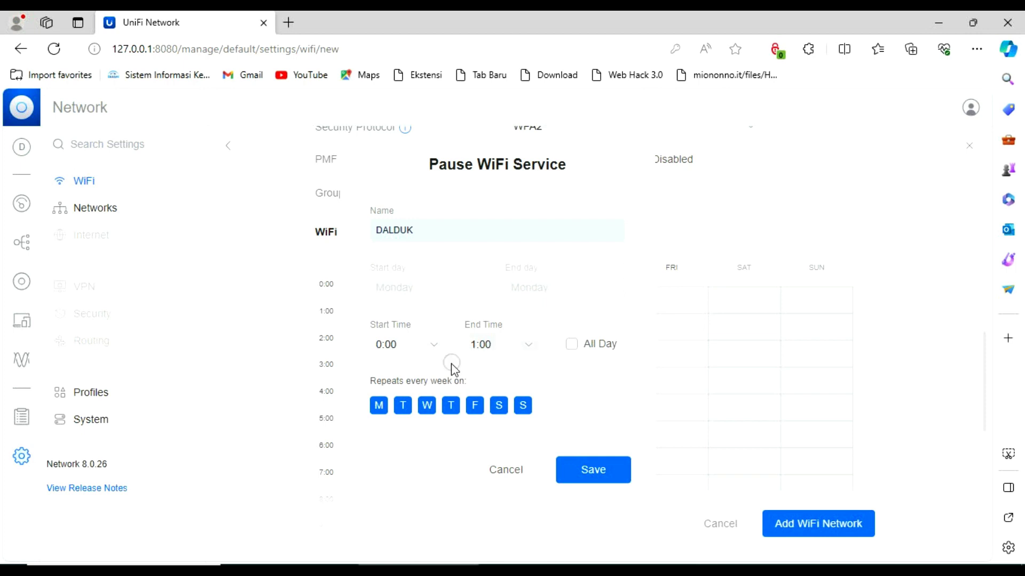
{"action": "left_click", "coordinate": [606, 482]}
{"action": "left_click", "coordinate": [619, 469]}
{"action": "scroll", "coordinate": [790, 449], "scroll_direction": "up", "scroll_amount": 5}
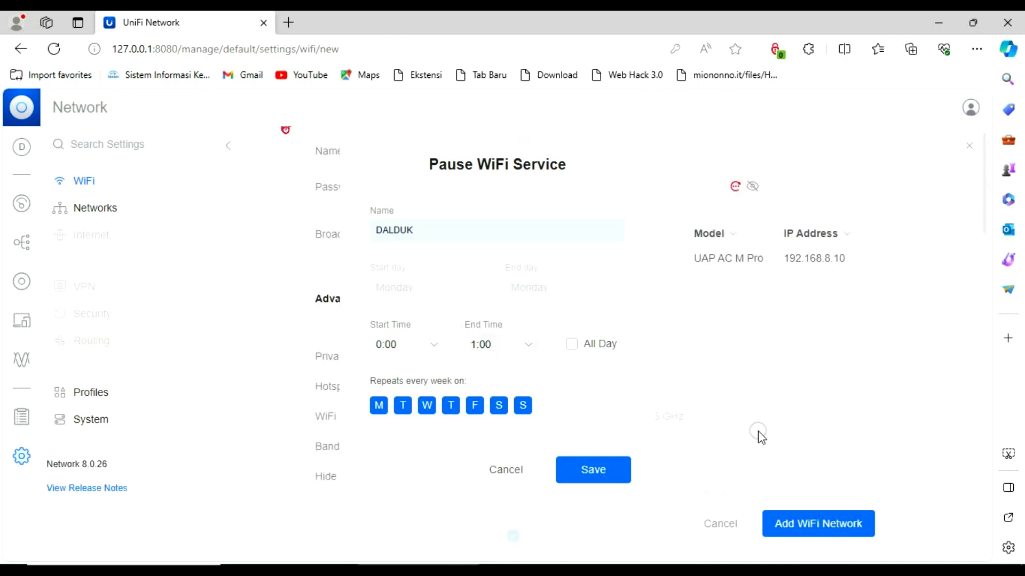
{"action": "left_click", "coordinate": [776, 356]}
Discard the unsaved WiFi changes and bring up the Networks settings listing the Default network
{"action": "left_click", "coordinate": [81, 419]}
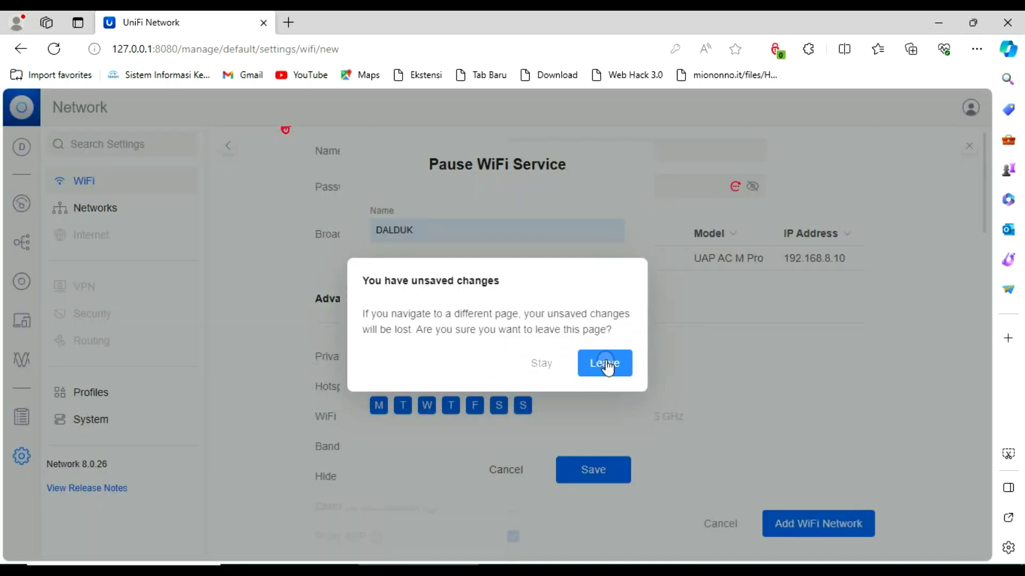
{"action": "left_click", "coordinate": [605, 363]}
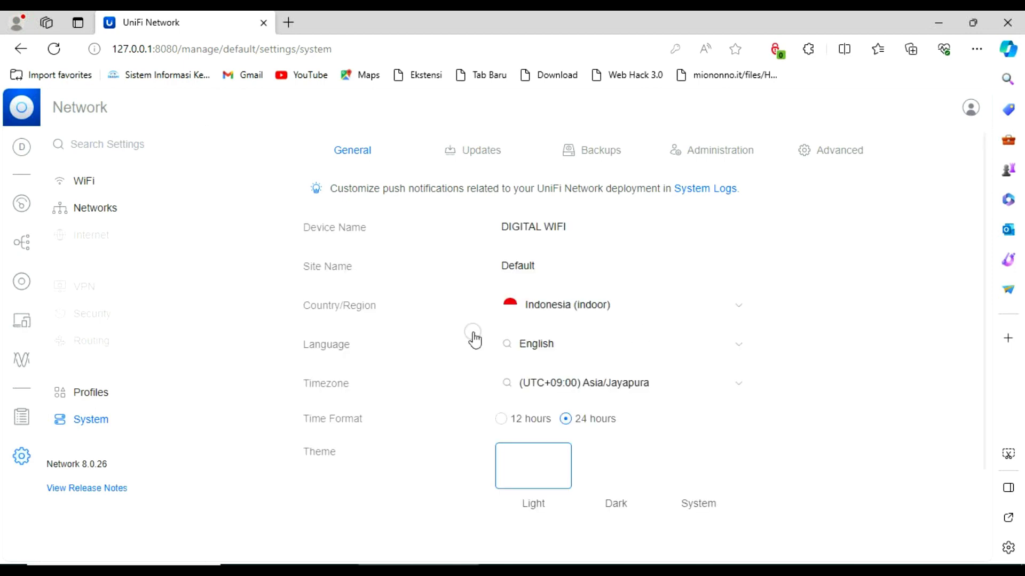
{"action": "left_click", "coordinate": [19, 459]}
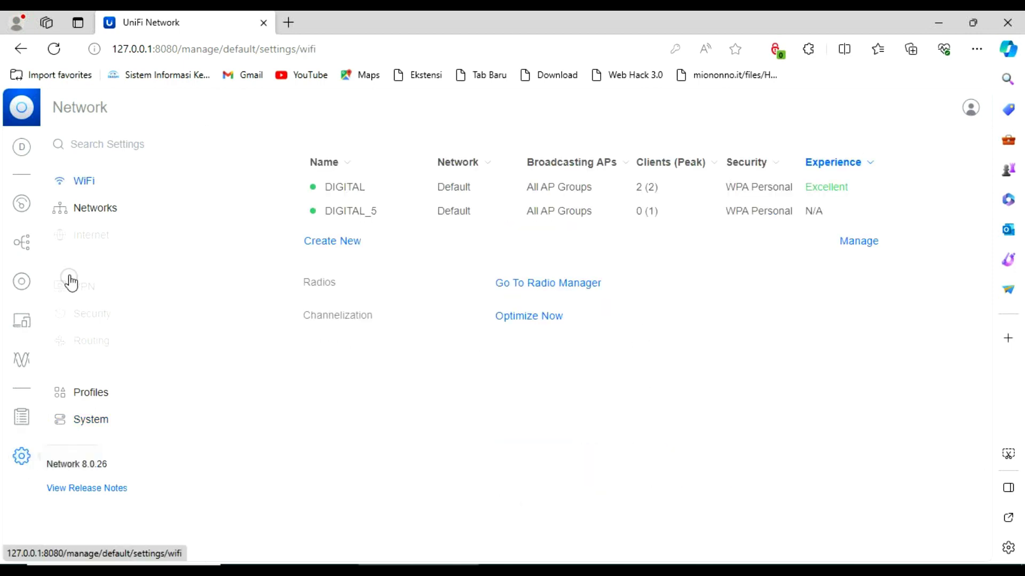
{"action": "left_click", "coordinate": [95, 188]}
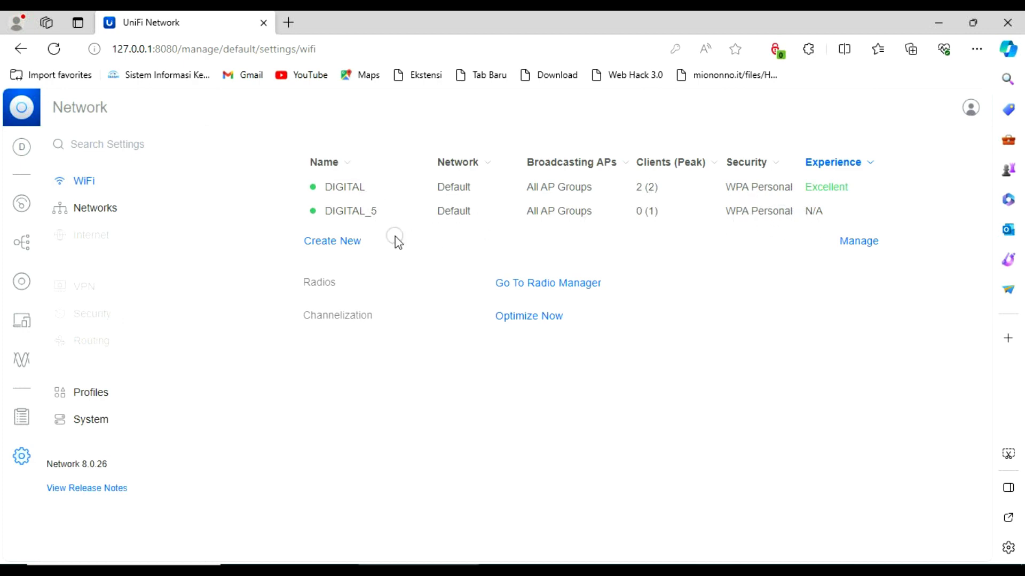
{"action": "left_click", "coordinate": [100, 211]}
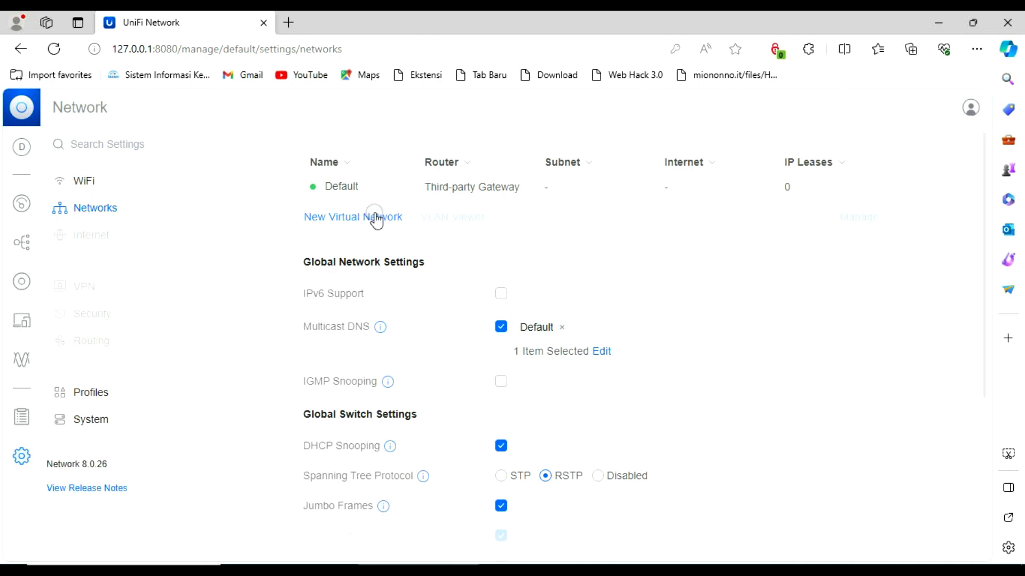
Review the Internet and Profiles settings, then open System general settings showing device name DIGITAL WIFI
{"action": "scroll", "coordinate": [383, 243], "scroll_direction": "down", "scroll_amount": 5}
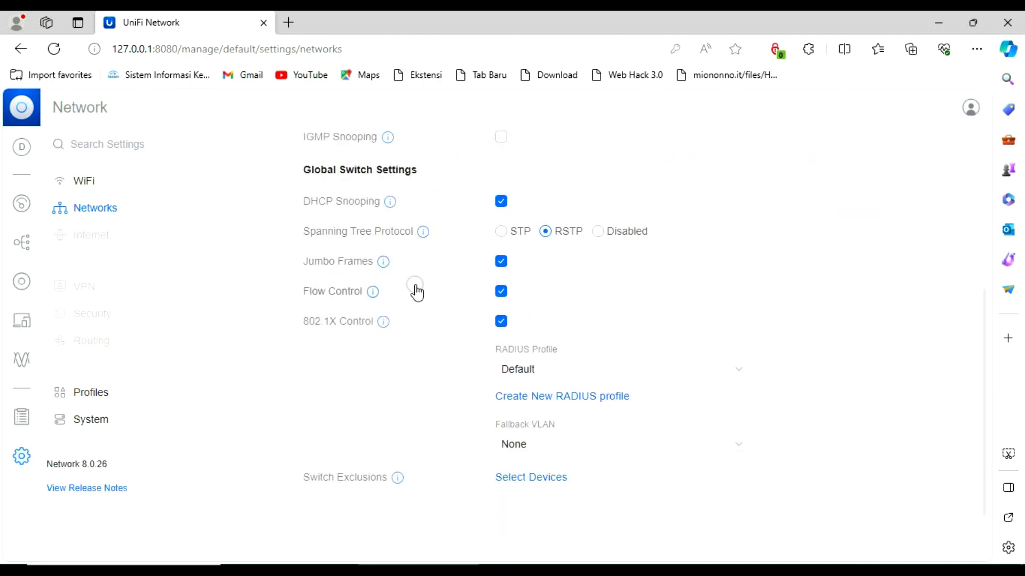
{"action": "scroll", "coordinate": [419, 289], "scroll_direction": "up", "scroll_amount": 5}
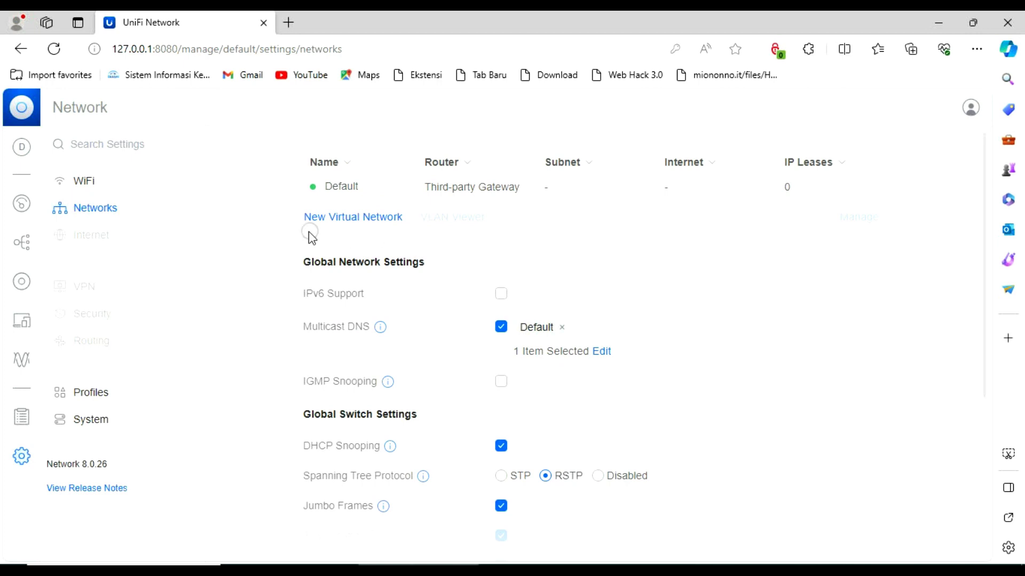
{"action": "left_click", "coordinate": [101, 235]}
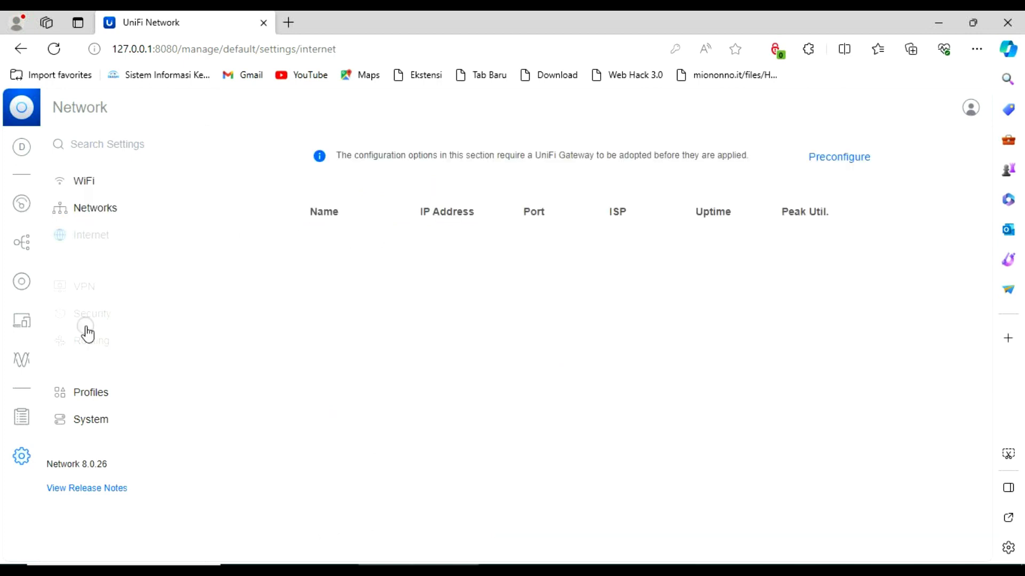
{"action": "left_click", "coordinate": [89, 401]}
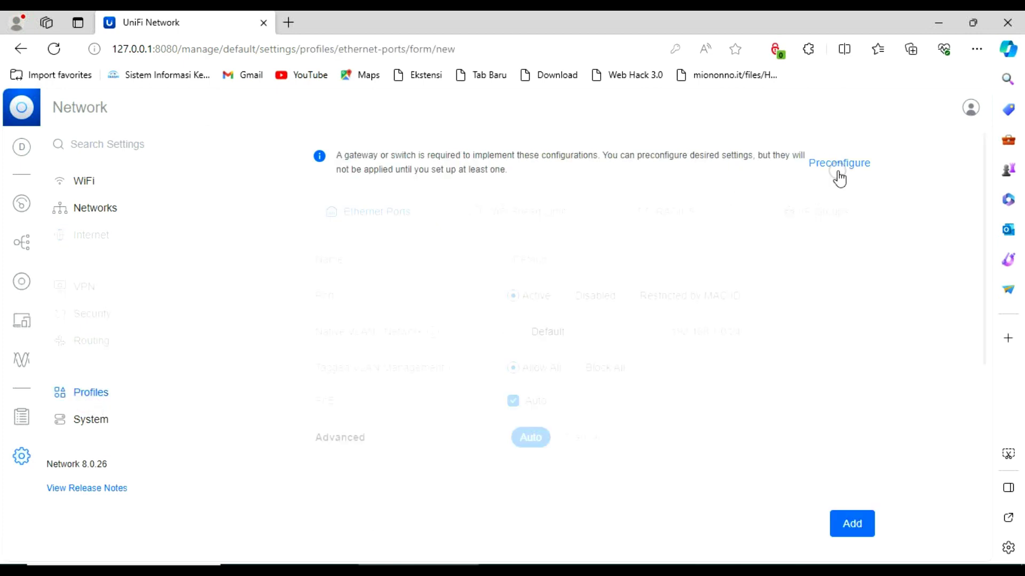
{"action": "left_click", "coordinate": [453, 165]}
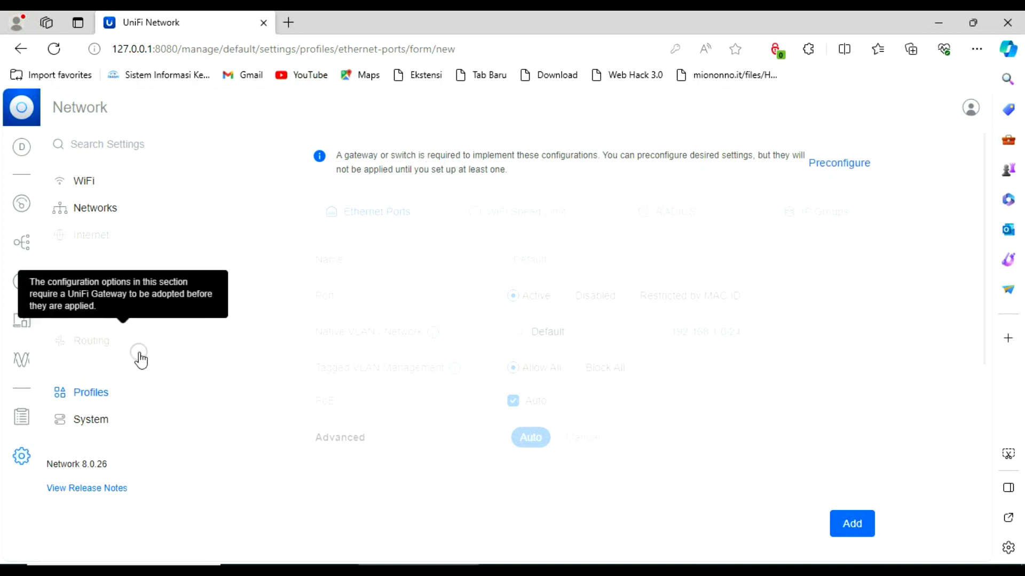
{"action": "left_click", "coordinate": [88, 421]}
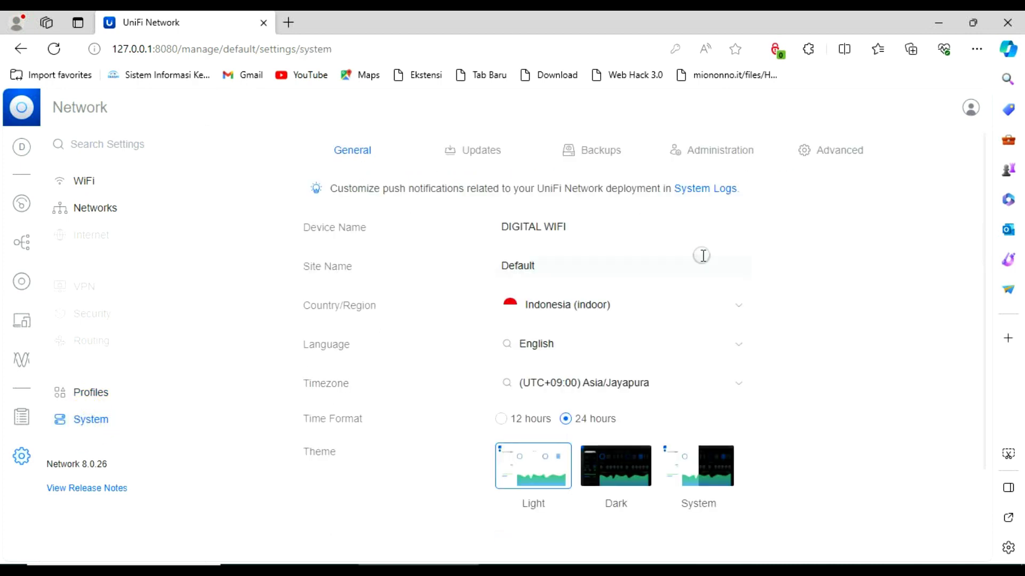
Inspect the DIGITAL WIFI device name and site name fields, then show the Updates settings
{"action": "left_click", "coordinate": [591, 228]}
{"action": "left_click_drag", "start_coordinate": [591, 227], "coordinate": [517, 227]}
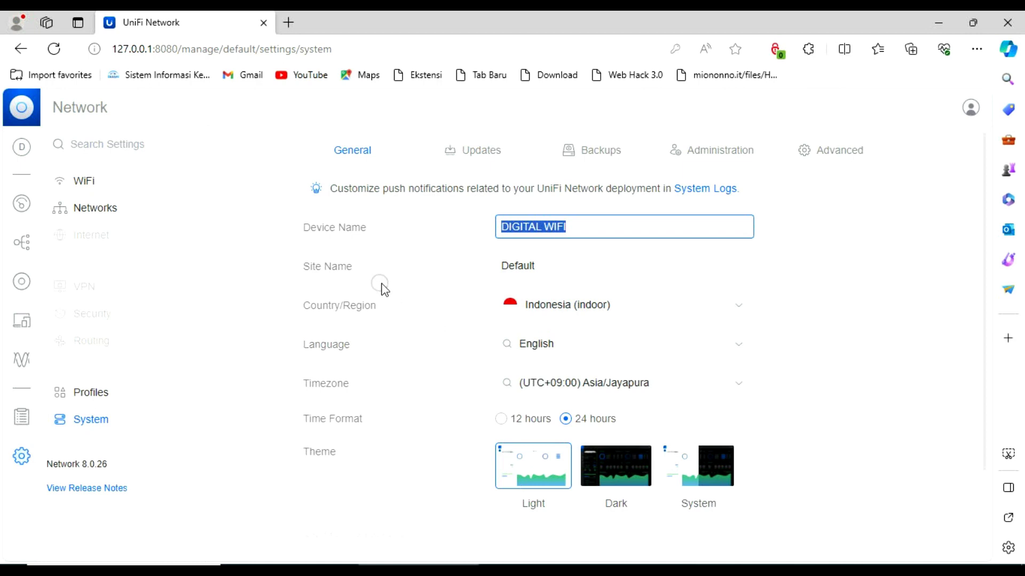
{"action": "left_click", "coordinate": [547, 265]}
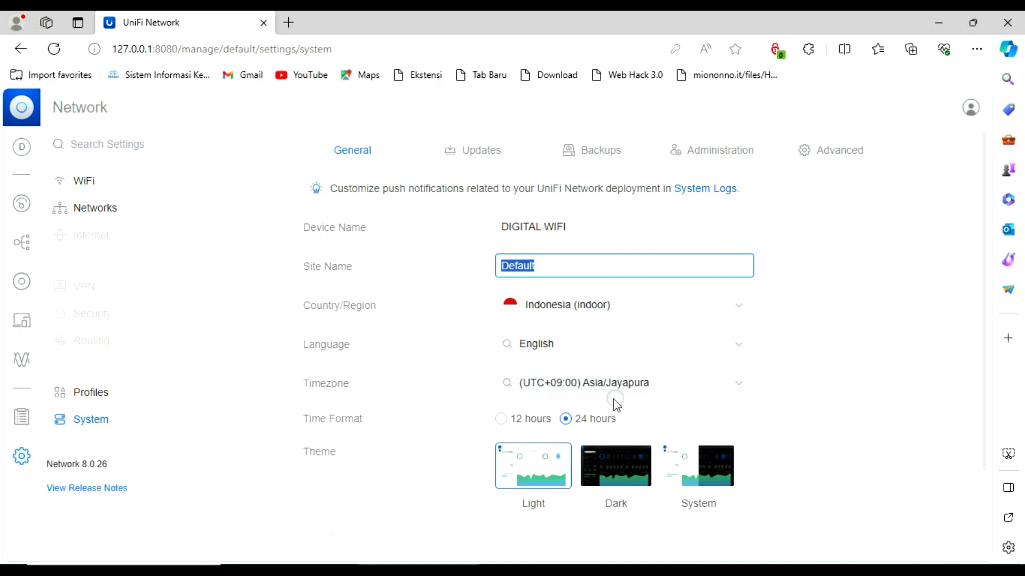
{"action": "scroll", "coordinate": [453, 405], "scroll_direction": "down", "scroll_amount": 2}
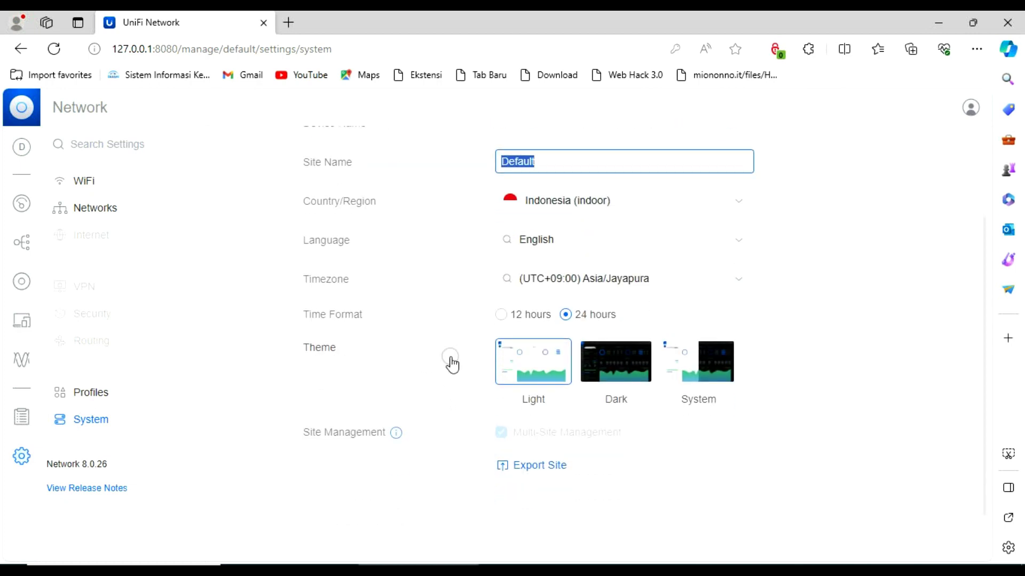
{"action": "scroll", "coordinate": [453, 361], "scroll_direction": "up", "scroll_amount": 2}
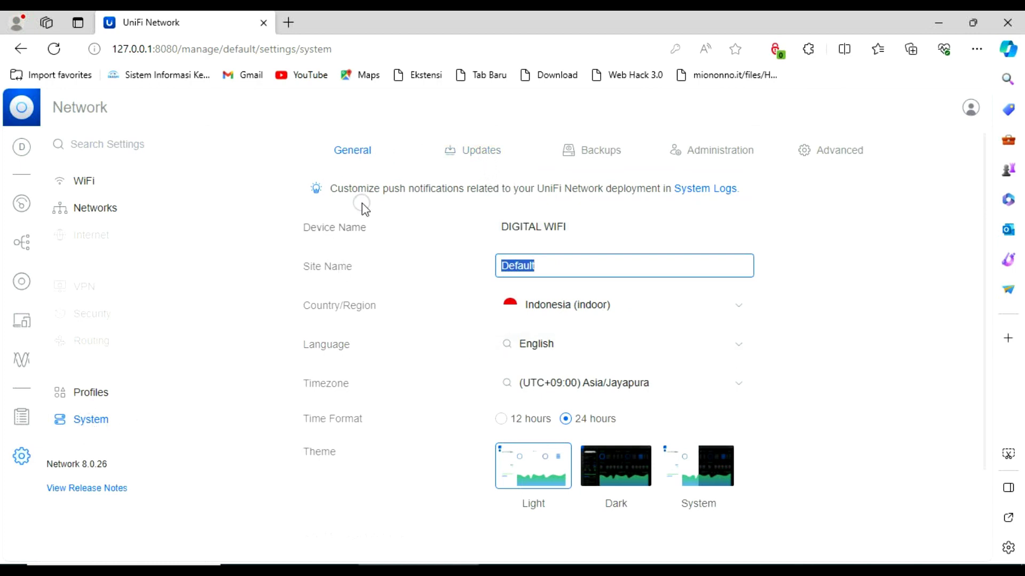
{"action": "left_click", "coordinate": [491, 156]}
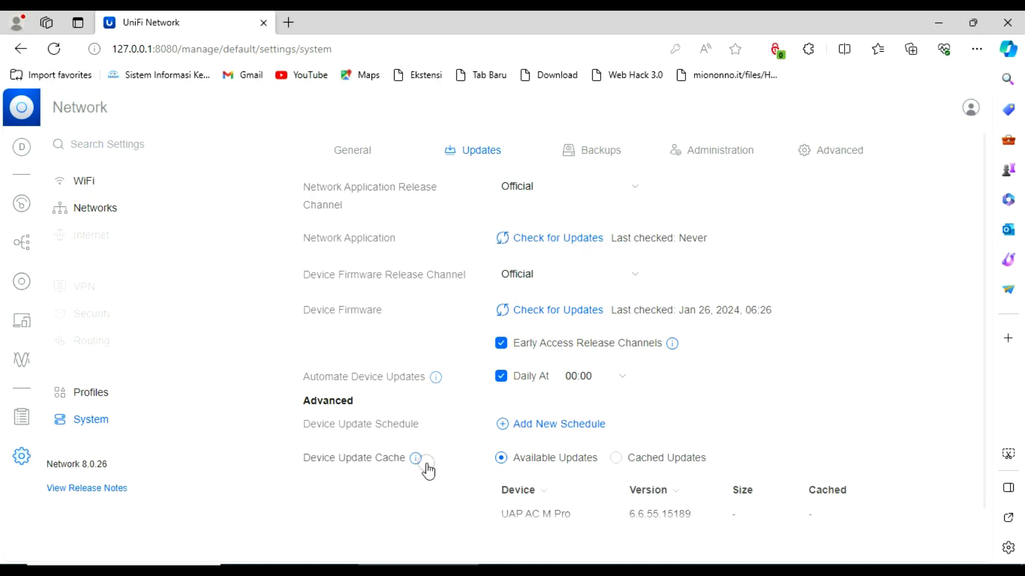
Look over the Backups settings, then bring up the Administration settings with remote access and admins
{"action": "left_click", "coordinate": [592, 156]}
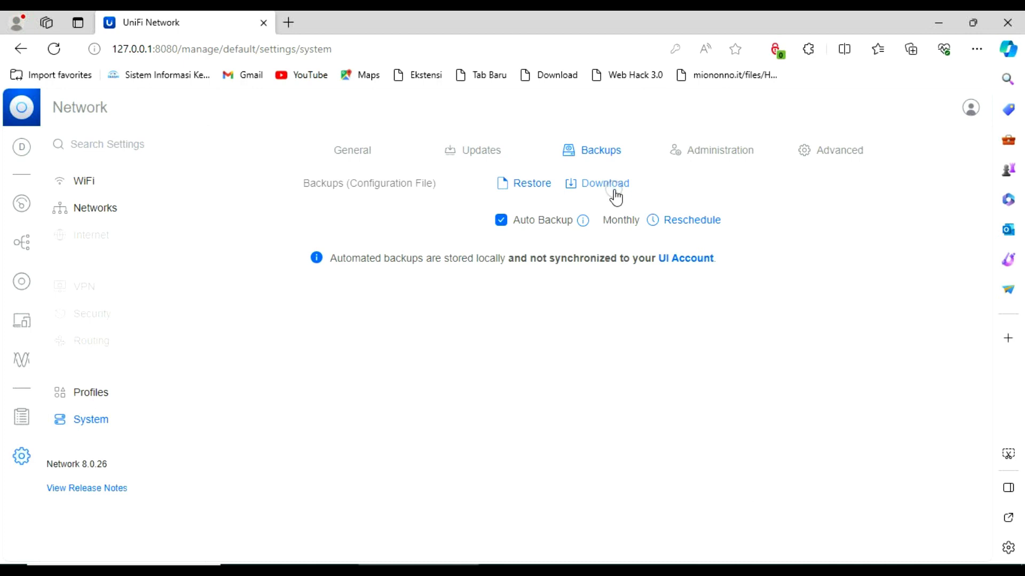
{"action": "left_click", "coordinate": [742, 162]}
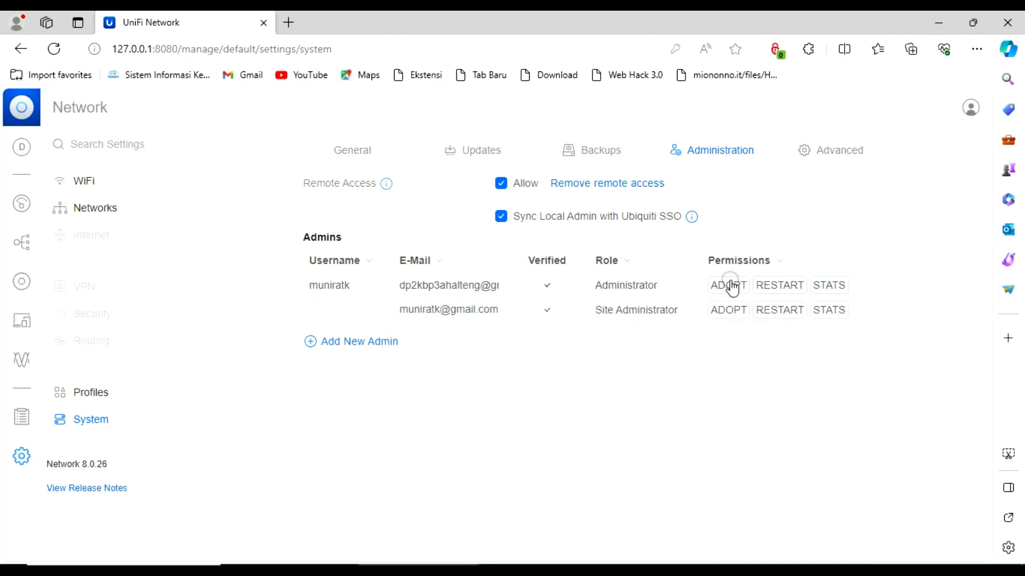
{"action": "left_click", "coordinate": [359, 346]}
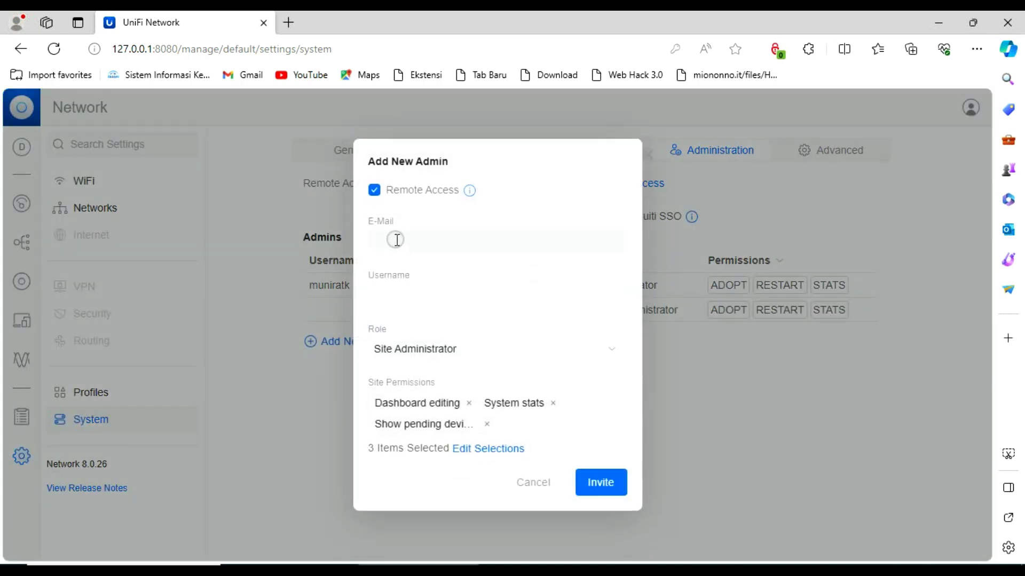
{"action": "left_click", "coordinate": [447, 352]}
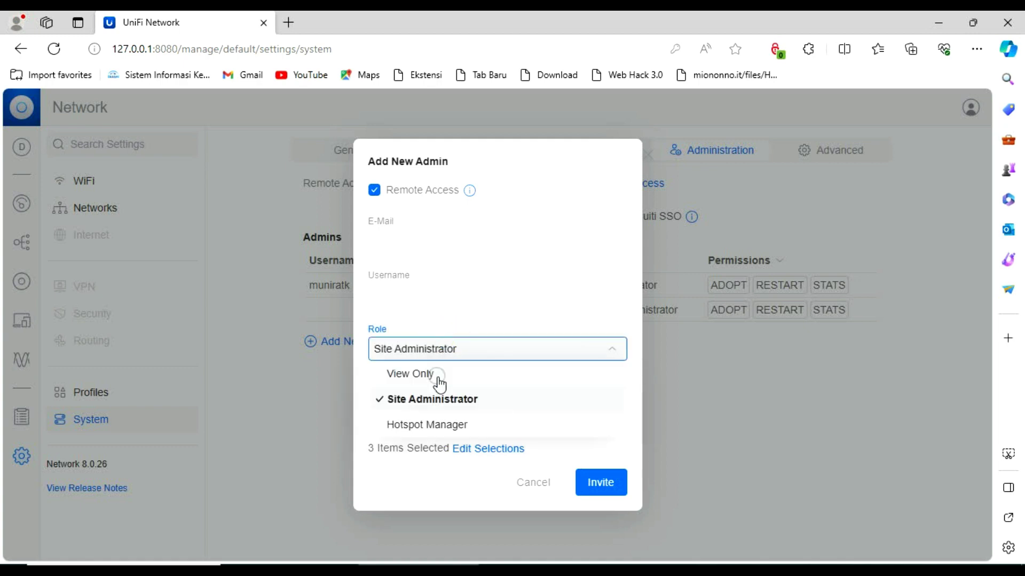
{"action": "left_click", "coordinate": [470, 485]}
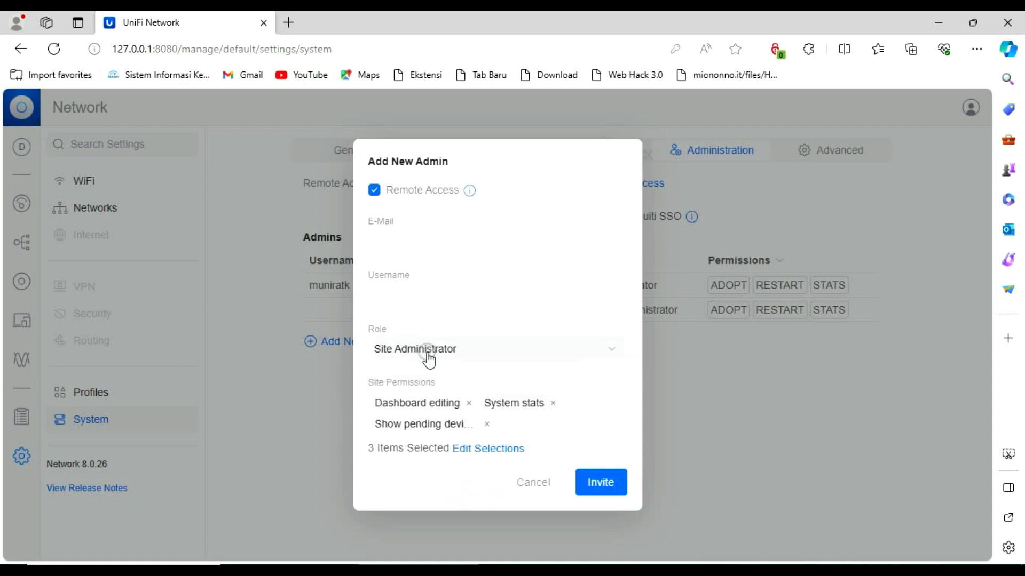
{"action": "left_click", "coordinate": [534, 483]}
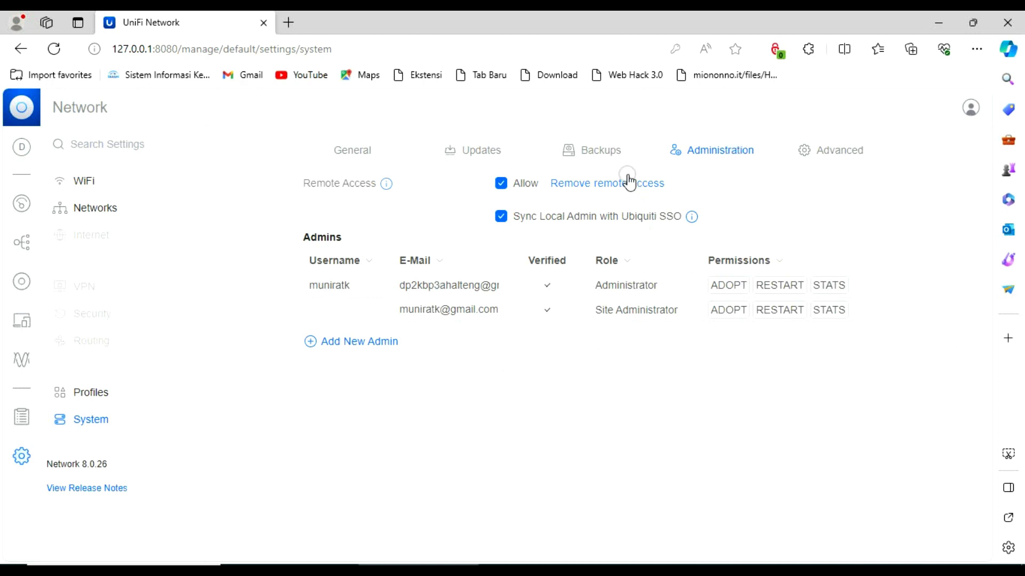
Toggle remote access off and back on twice, then open and cancel the Add New Admin form
{"action": "left_click", "coordinate": [616, 155]}
{"action": "left_click", "coordinate": [713, 156]}
{"action": "left_click", "coordinate": [502, 186]}
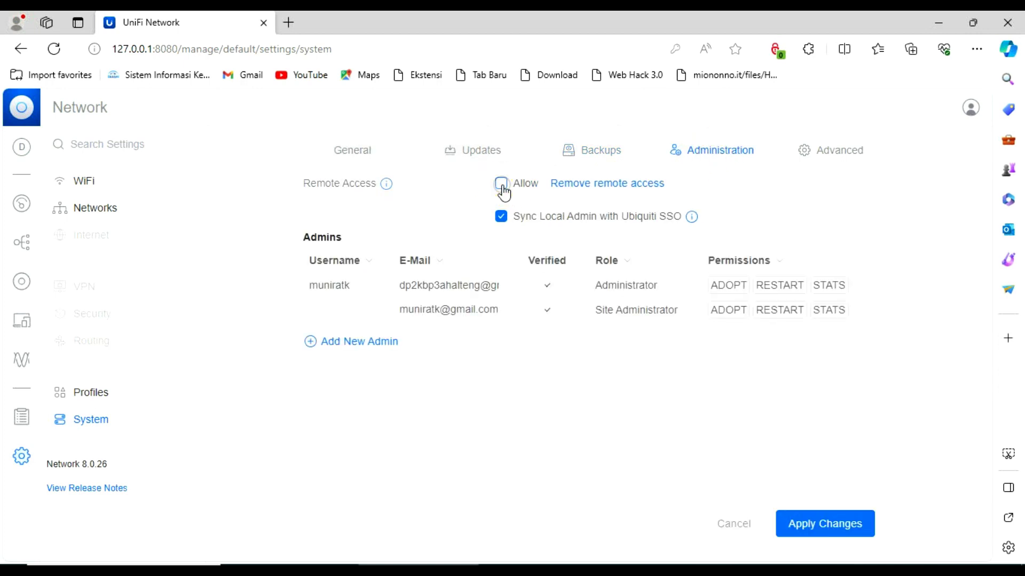
{"action": "left_click", "coordinate": [503, 186]}
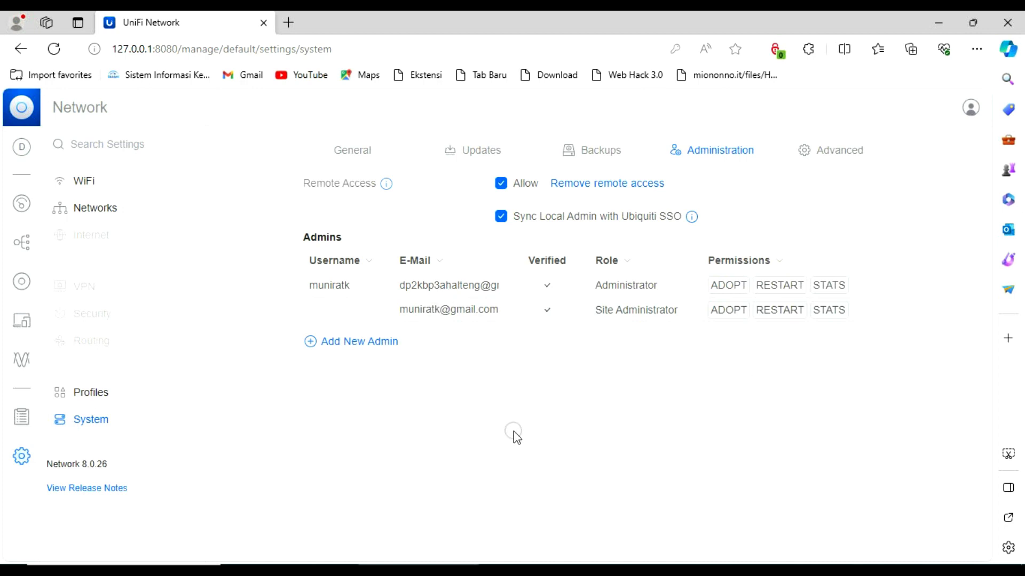
{"action": "left_click", "coordinate": [502, 184]}
{"action": "left_click", "coordinate": [502, 184]}
{"action": "left_click", "coordinate": [366, 346]}
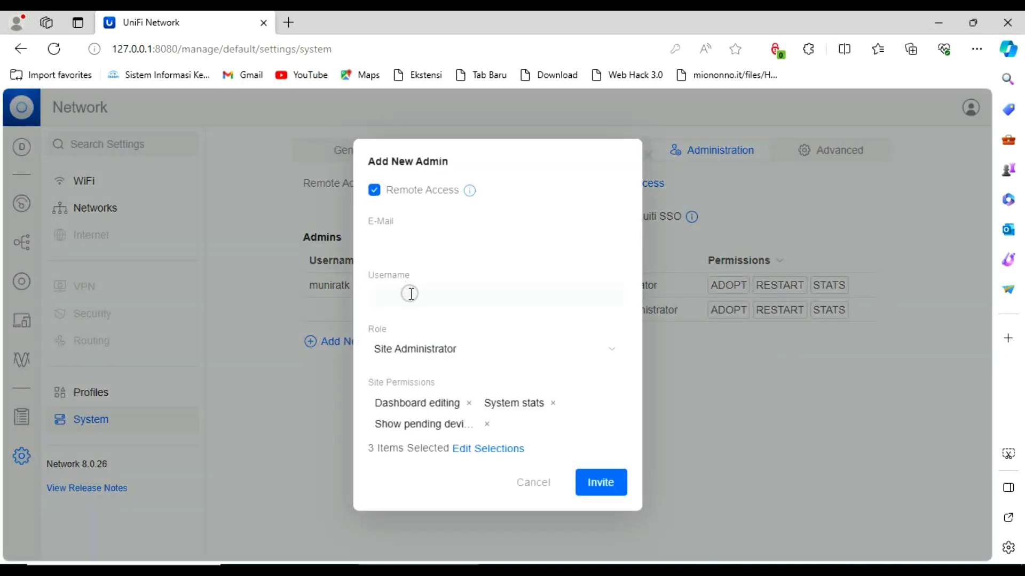
{"action": "left_click", "coordinate": [536, 483]}
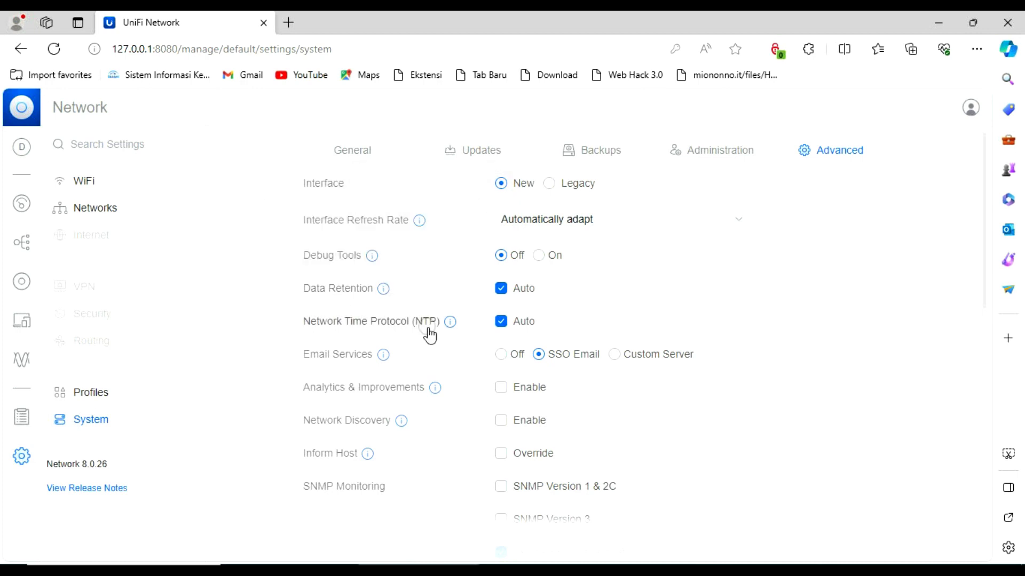
{"action": "scroll", "coordinate": [470, 347], "scroll_direction": "down", "scroll_amount": 3}
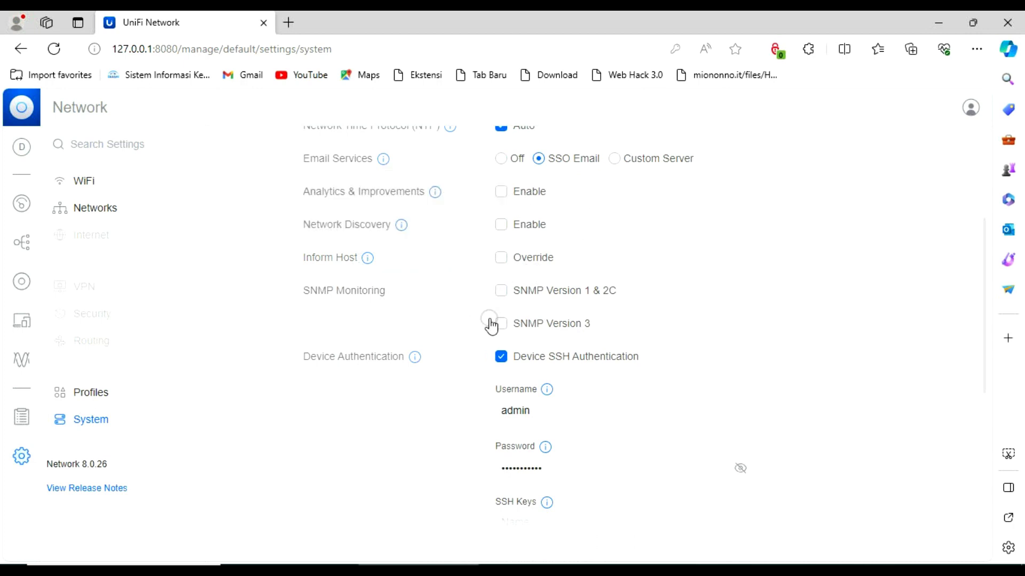
{"action": "scroll", "coordinate": [517, 350], "scroll_direction": "down", "scroll_amount": 2}
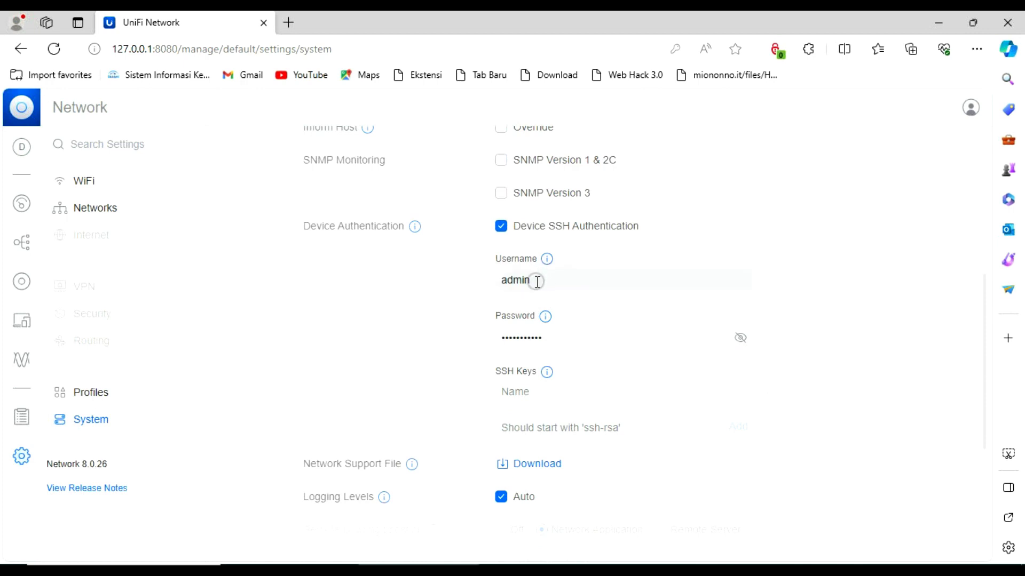
{"action": "scroll", "coordinate": [480, 363], "scroll_direction": "down", "scroll_amount": 4}
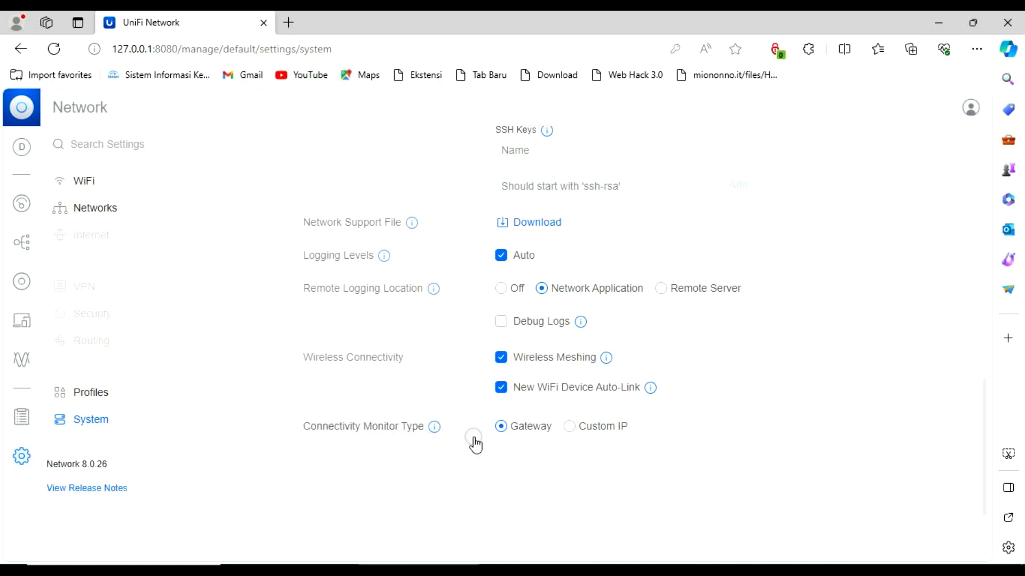
{"action": "scroll", "coordinate": [865, 334], "scroll_direction": "up", "scroll_amount": 15}
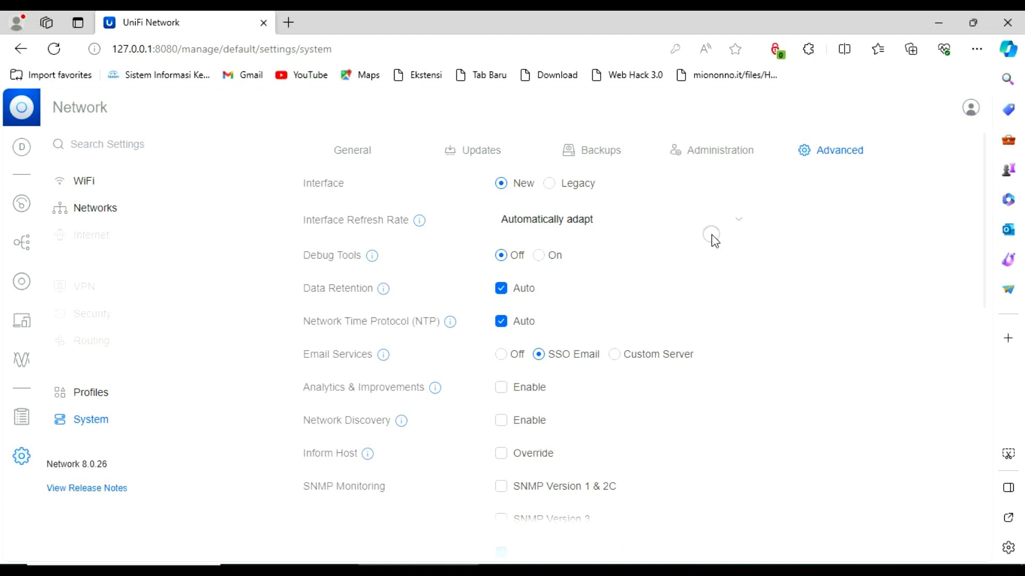
{"action": "left_click", "coordinate": [743, 150]}
{"action": "left_click", "coordinate": [819, 153]}
Check the PC is connected to DIGITAL, open the site's WiFi settings, and recheck the Wi-Fi list
{"action": "left_click", "coordinate": [883, 574]}
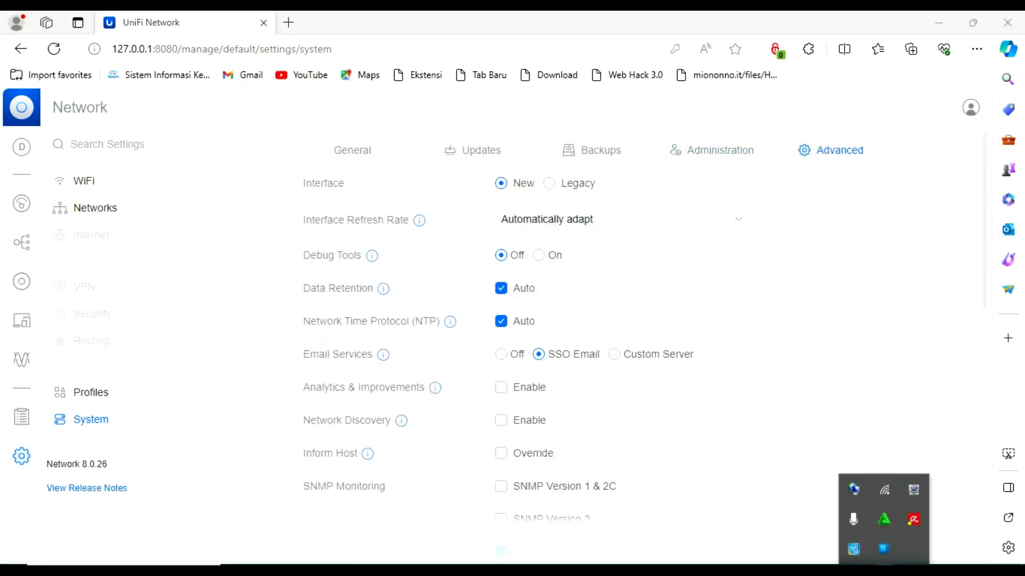
{"action": "left_click", "coordinate": [888, 487]}
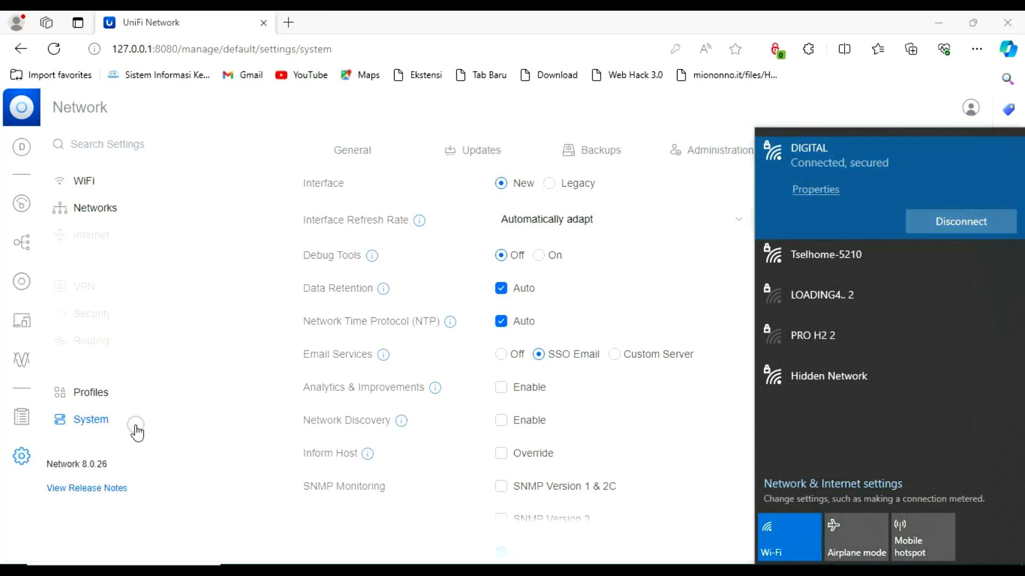
{"action": "left_click", "coordinate": [85, 182]}
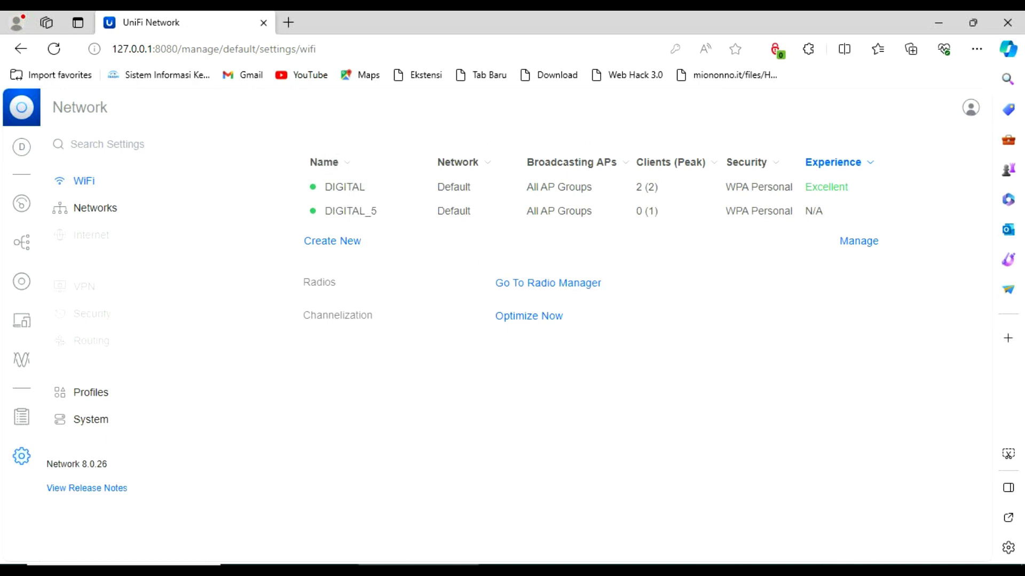
{"action": "left_click", "coordinate": [886, 563]}
{"action": "left_click", "coordinate": [885, 492]}
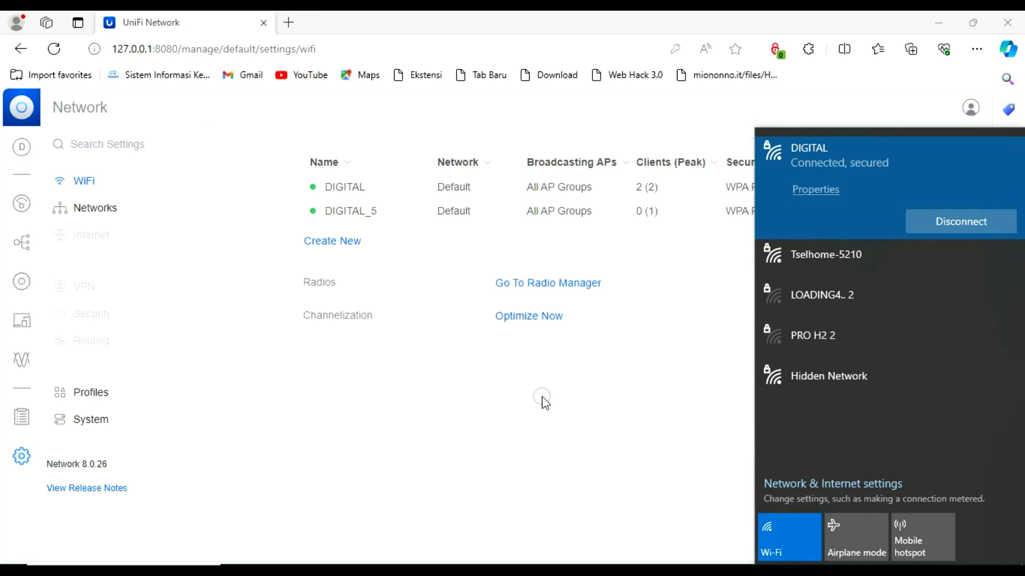
Cycle Airplane mode on and off twice so the PC reconnects on Tselhome-5210
{"action": "left_click", "coordinate": [863, 533]}
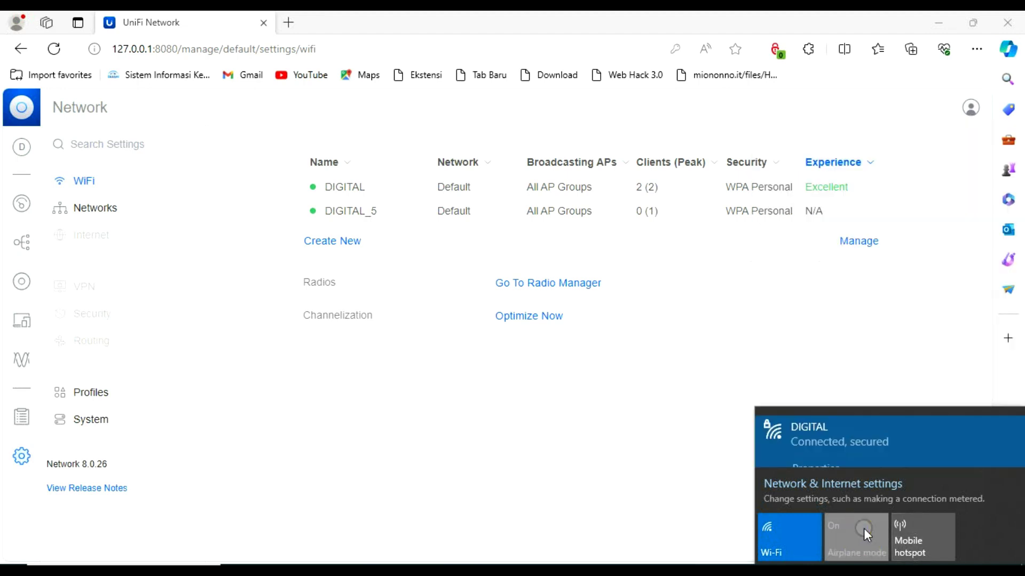
{"action": "left_click", "coordinate": [853, 543]}
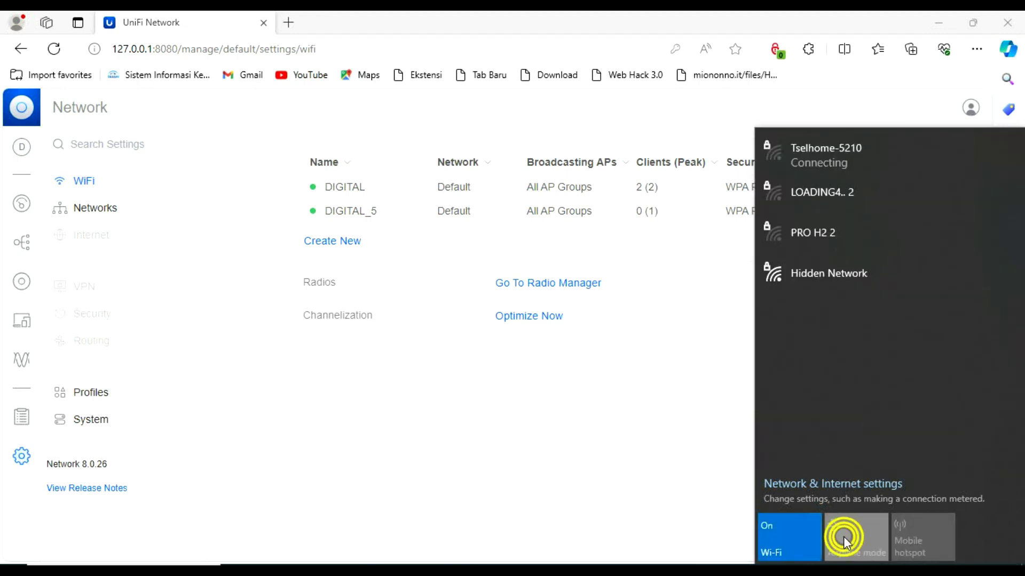
{"action": "left_click", "coordinate": [843, 536]}
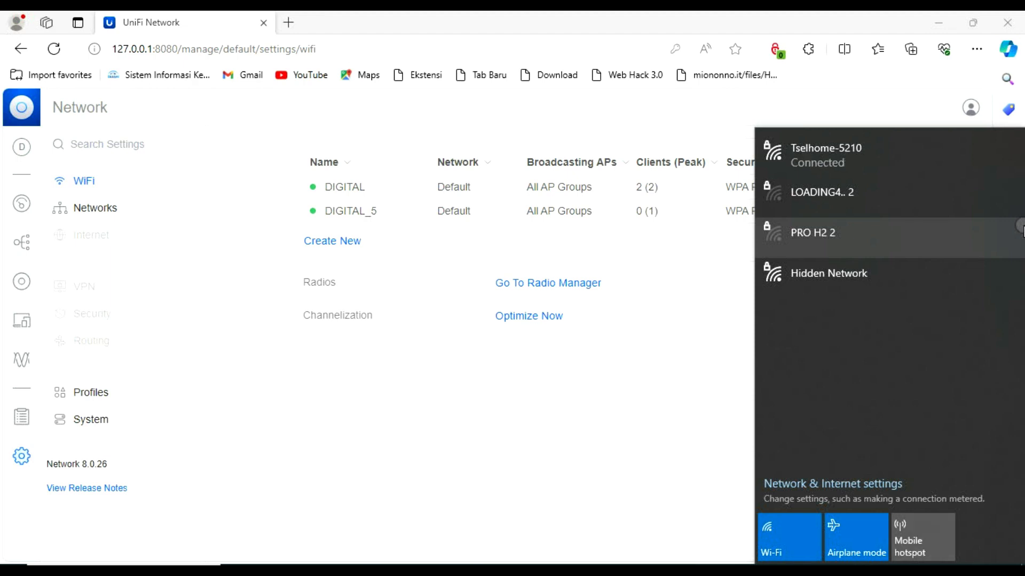
{"action": "left_click", "coordinate": [853, 524]}
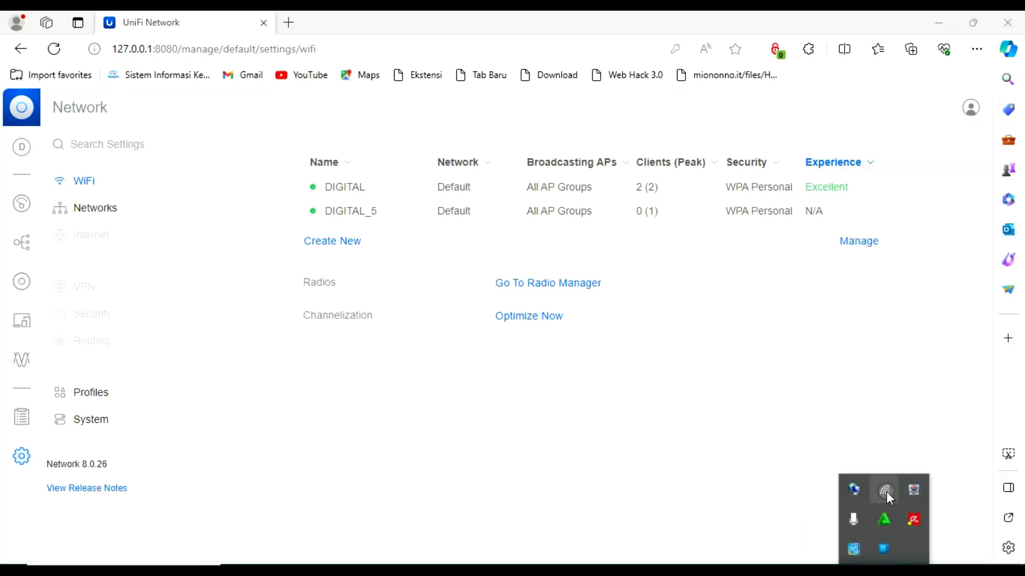
{"action": "left_click", "coordinate": [885, 491]}
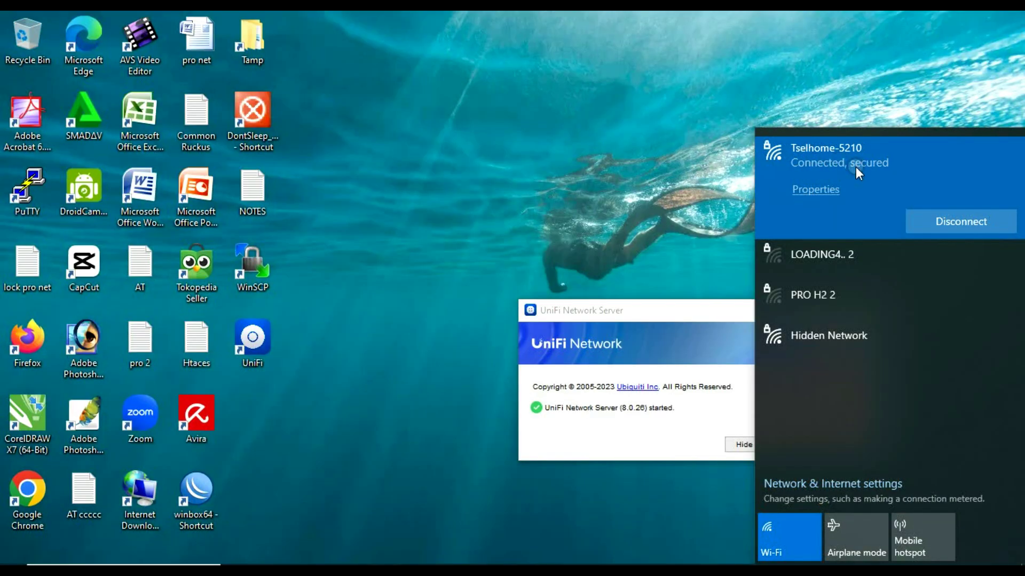
Close the Wi-Fi list and shut down the running UniFi Network Server, confirming Yes
{"action": "left_click", "coordinate": [709, 205]}
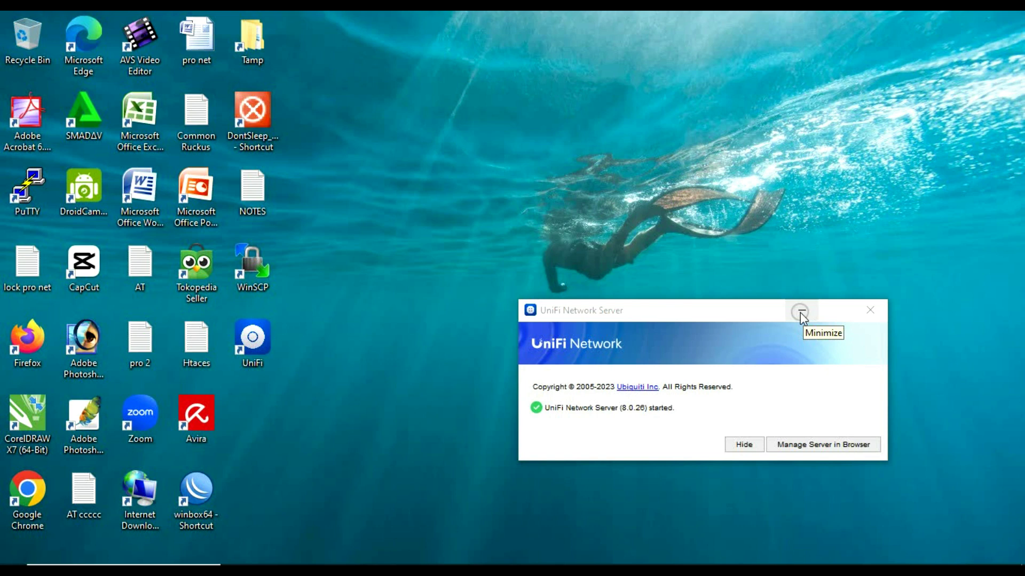
{"action": "left_click", "coordinate": [800, 313]}
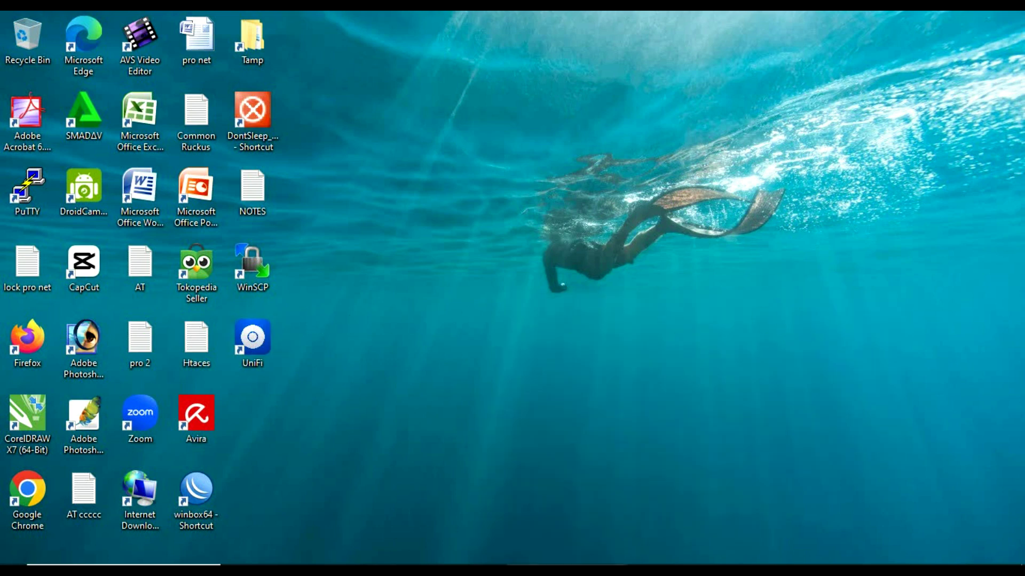
{"action": "left_click", "coordinate": [446, 564]}
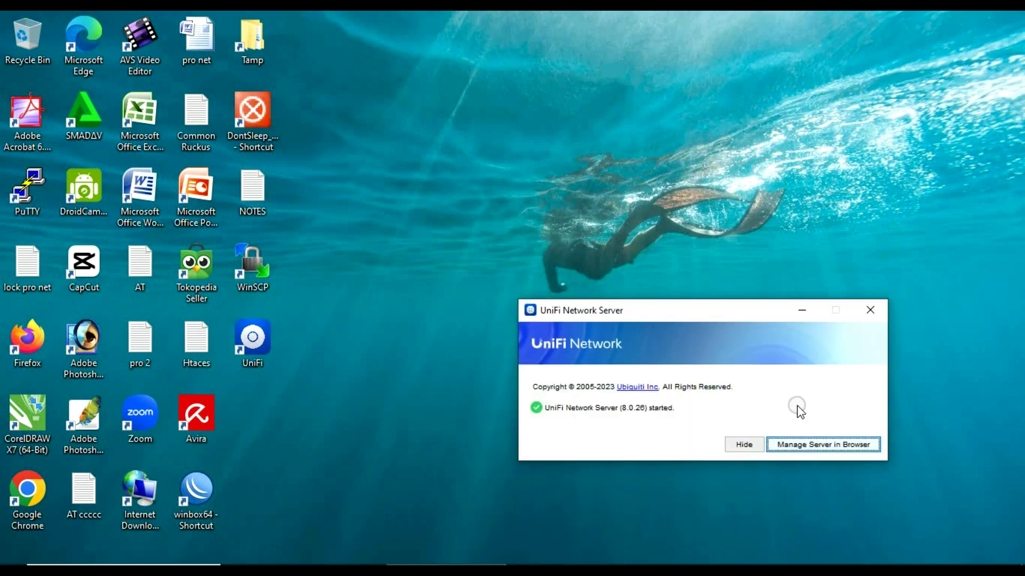
{"action": "left_click", "coordinate": [870, 311]}
{"action": "left_click", "coordinate": [673, 410]}
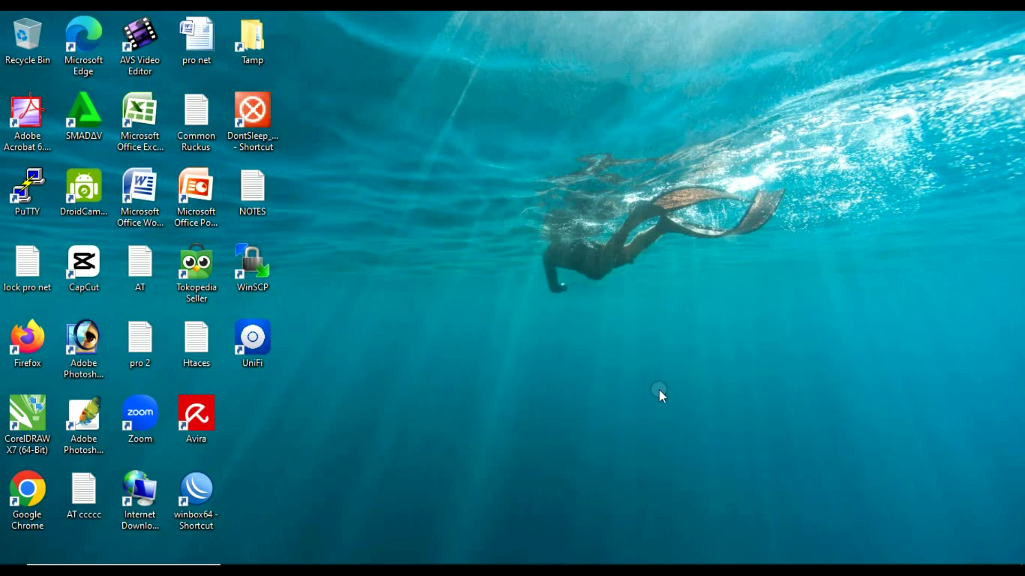
Refresh the desktop and relaunch UniFi Network Server from its desktop icon
{"action": "right_click", "coordinate": [497, 235]}
{"action": "left_click", "coordinate": [514, 263]}
{"action": "double_click", "coordinate": [255, 340]}
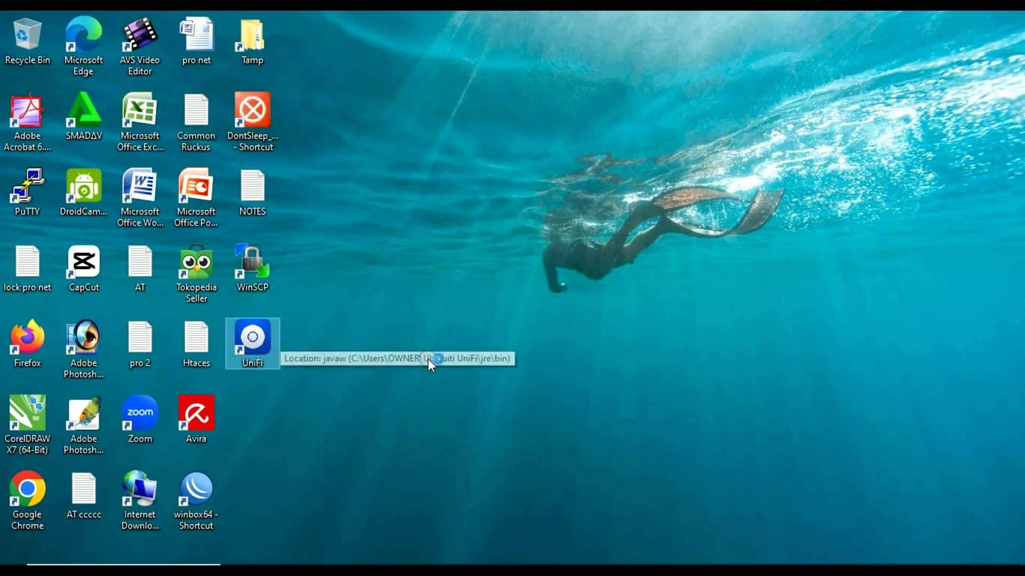
{"action": "left_click", "coordinate": [891, 562]}
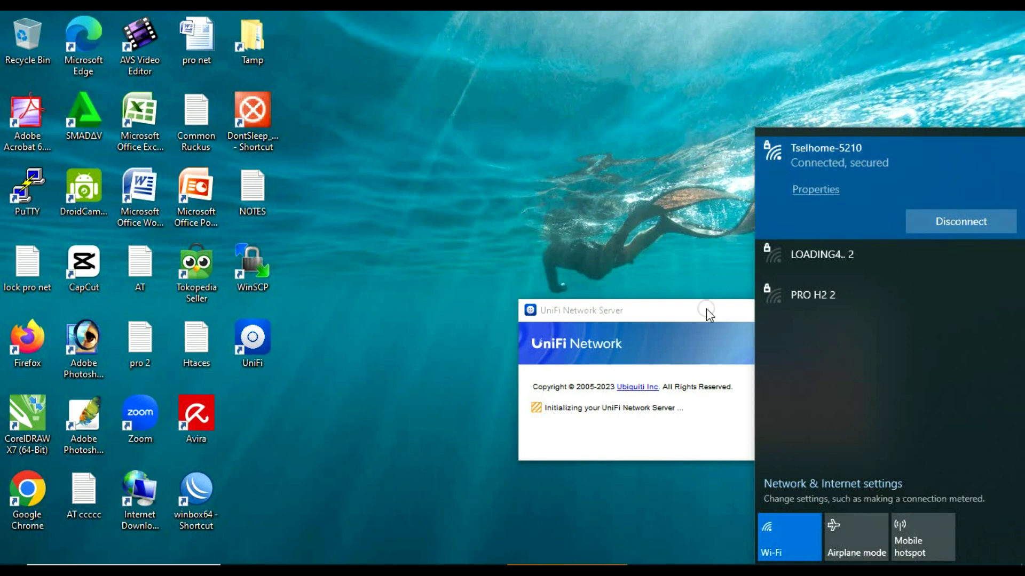
Move the UniFi Network Server status window aside while the server starts up
{"action": "left_click_drag", "start_coordinate": [706, 308], "coordinate": [621, 209]}
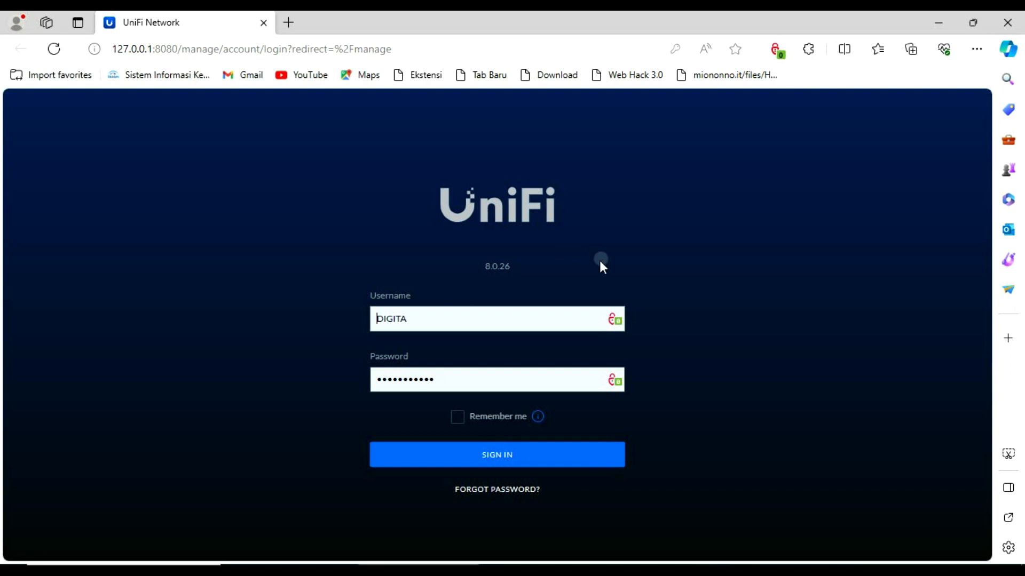
Clear the autofilled username and password from the controller's sign-in form
{"action": "left_click", "coordinate": [425, 319]}
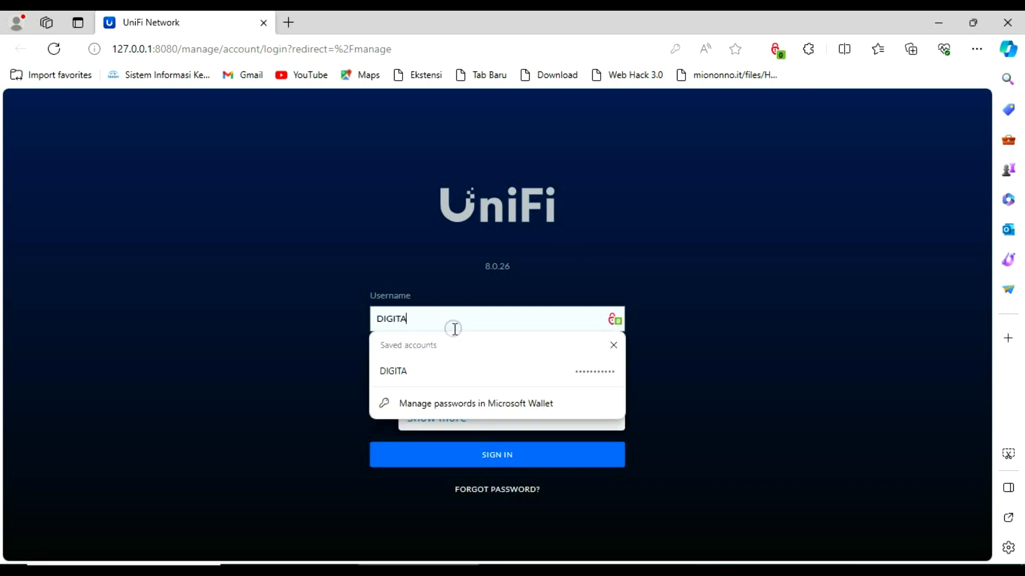
{"action": "key", "text": "BackSpace"}
{"action": "key", "text": "BackSpace"}
{"action": "key", "text": "BackSpace"}
{"action": "key", "text": "BackSpace"}
{"action": "key", "text": "BackSpace"}
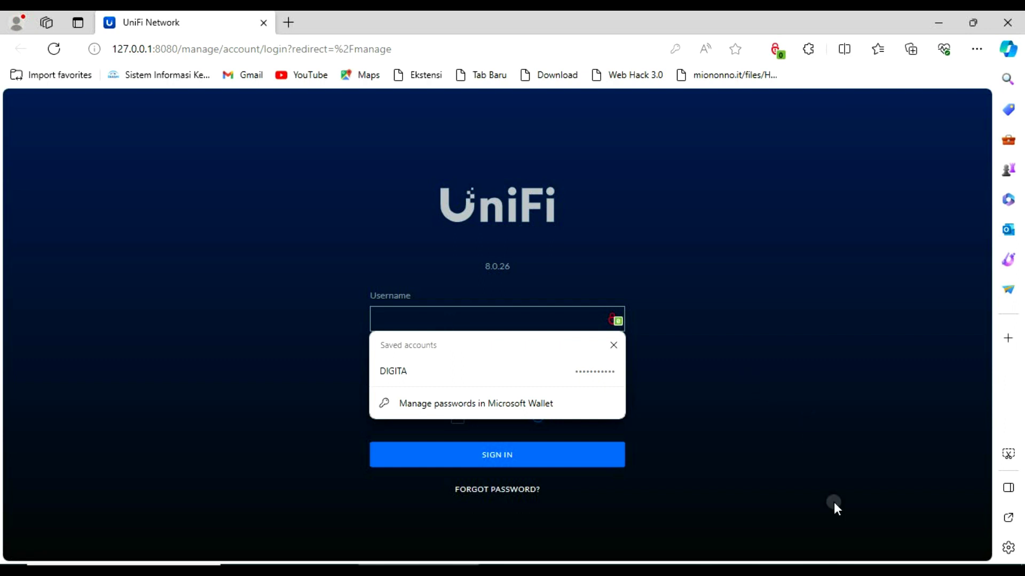
{"action": "left_click", "coordinate": [883, 569]}
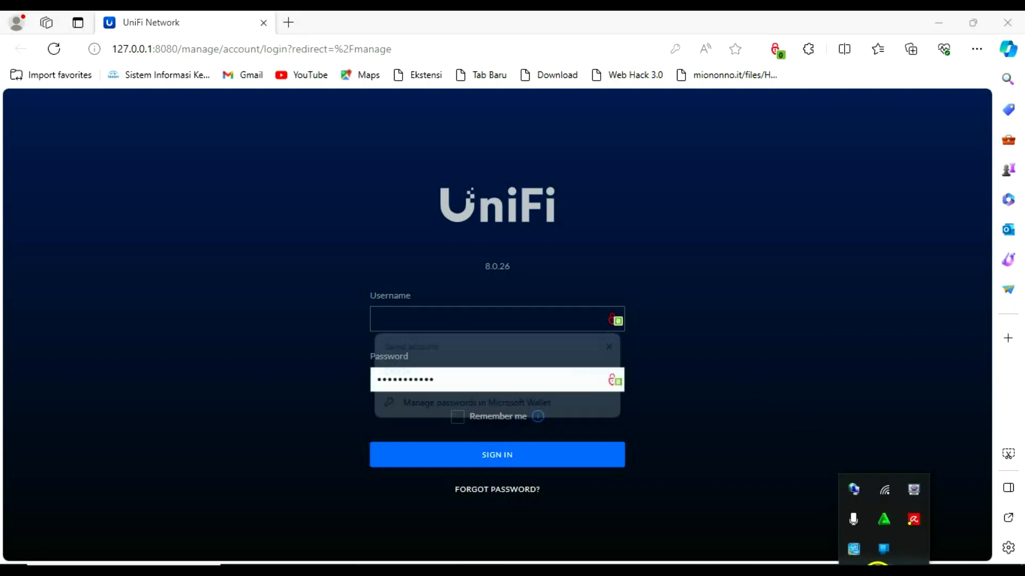
{"action": "left_click", "coordinate": [883, 496]}
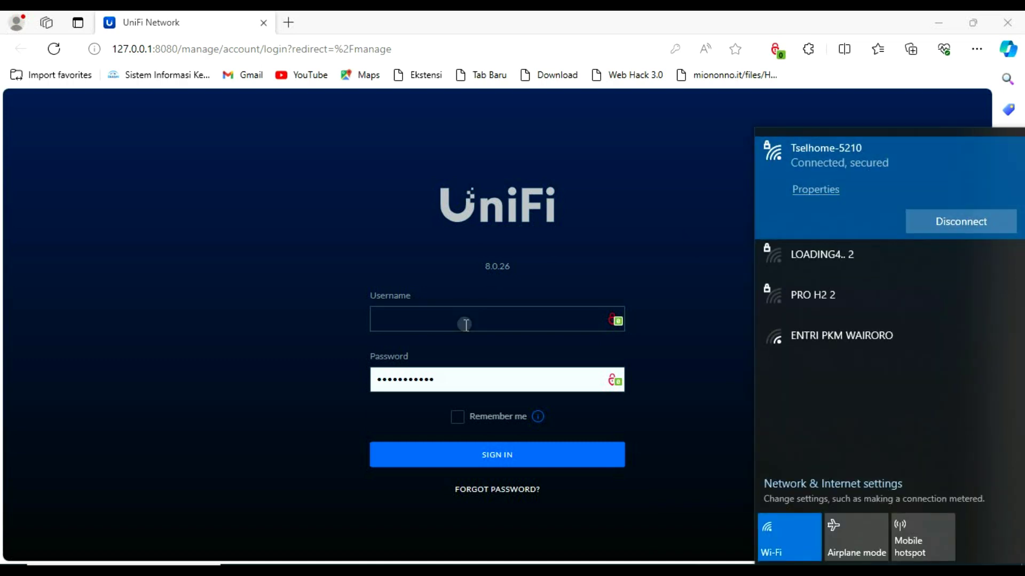
{"action": "left_click", "coordinate": [452, 378]}
{"action": "key", "text": "BackSpace"}
{"action": "key", "text": "BackSpace"}
{"action": "key", "text": "BackSpace"}
{"action": "key", "text": "BackSpace"}
{"action": "key", "text": "BackSpace"}
{"action": "key", "text": "BackSpace"}
{"action": "key", "text": "BackSpace"}
{"action": "key", "text": "BackSpace"}
{"action": "key", "text": "BackSpace"}
{"action": "key", "text": "BackSpace"}
{"action": "key", "text": "BackSpace"}
{"action": "key", "text": "BackSpace"}
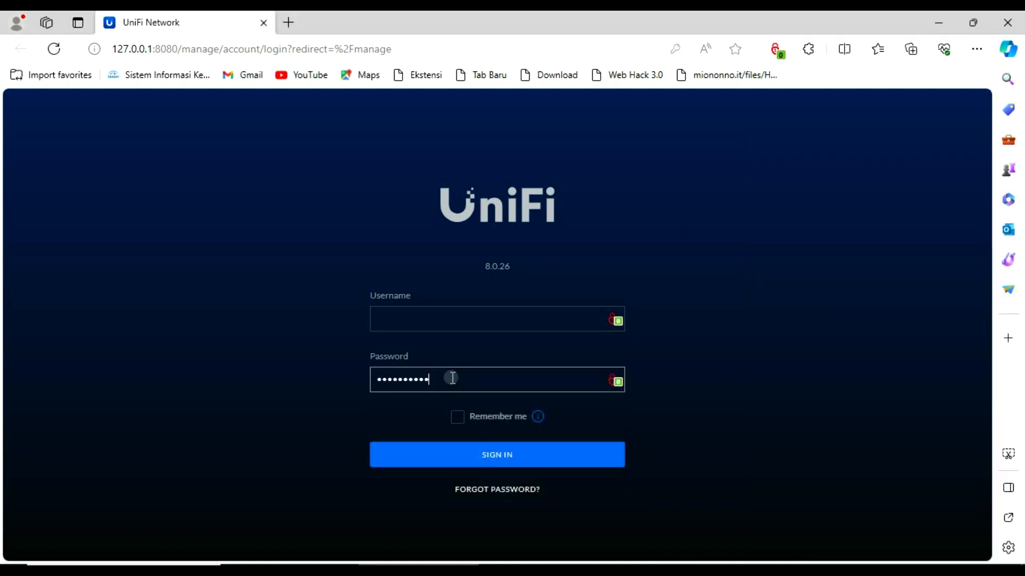
Enter the account e-mail and password and sign in to the controller
{"action": "left_click", "coordinate": [403, 314]}
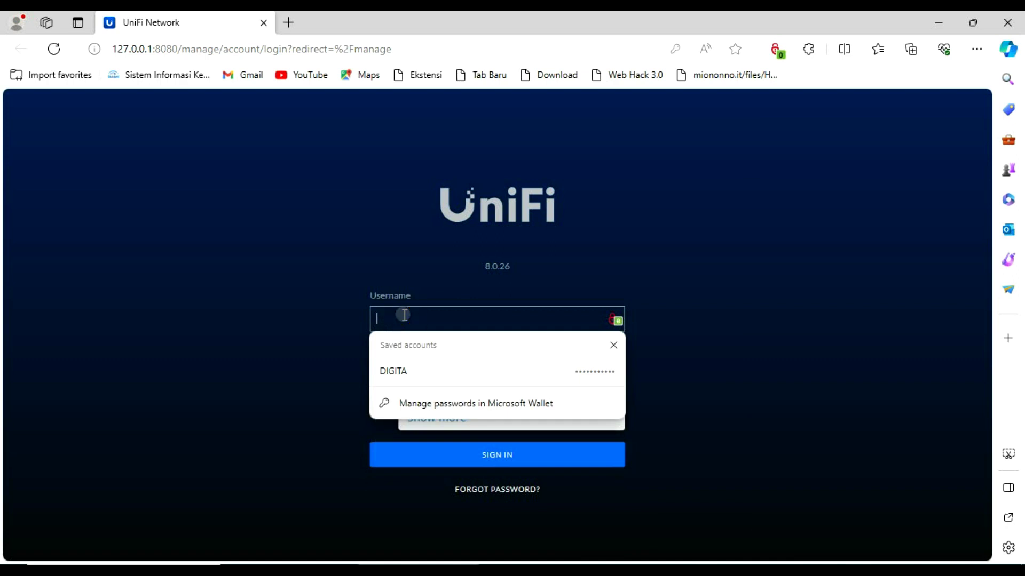
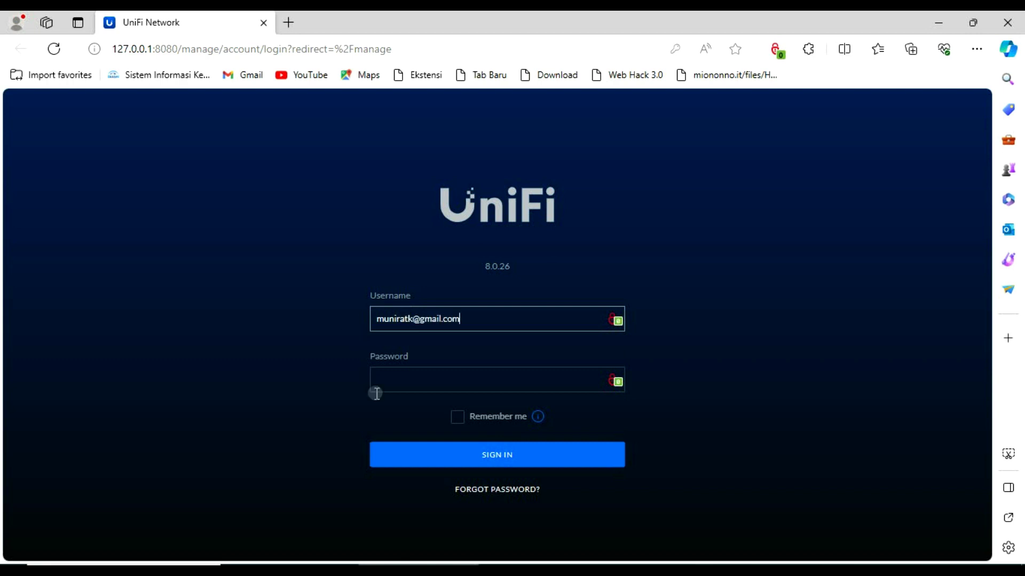
{"action": "left_click", "coordinate": [398, 380]}
{"action": "type", "text": "•"}
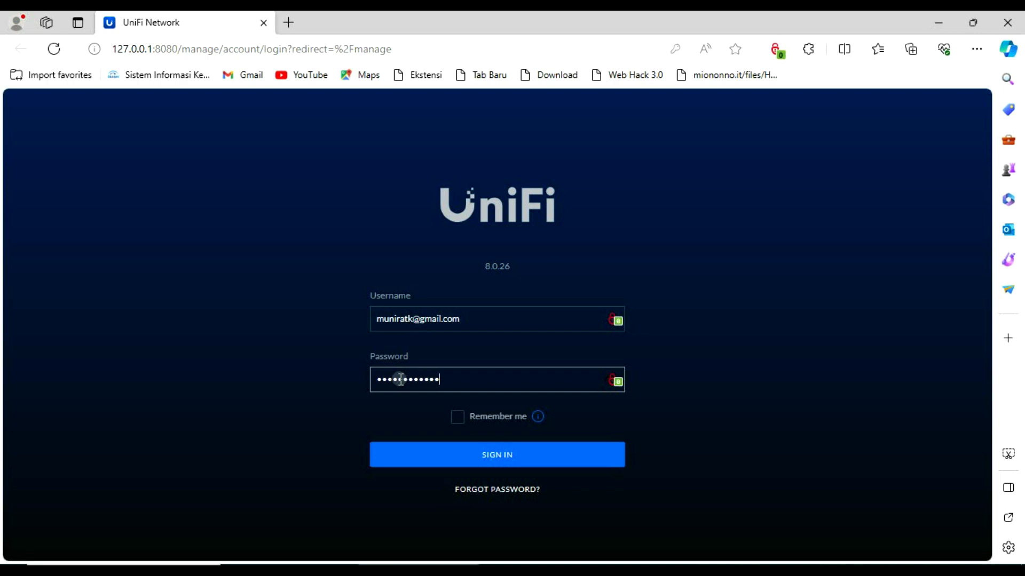
{"action": "left_click", "coordinate": [483, 455]}
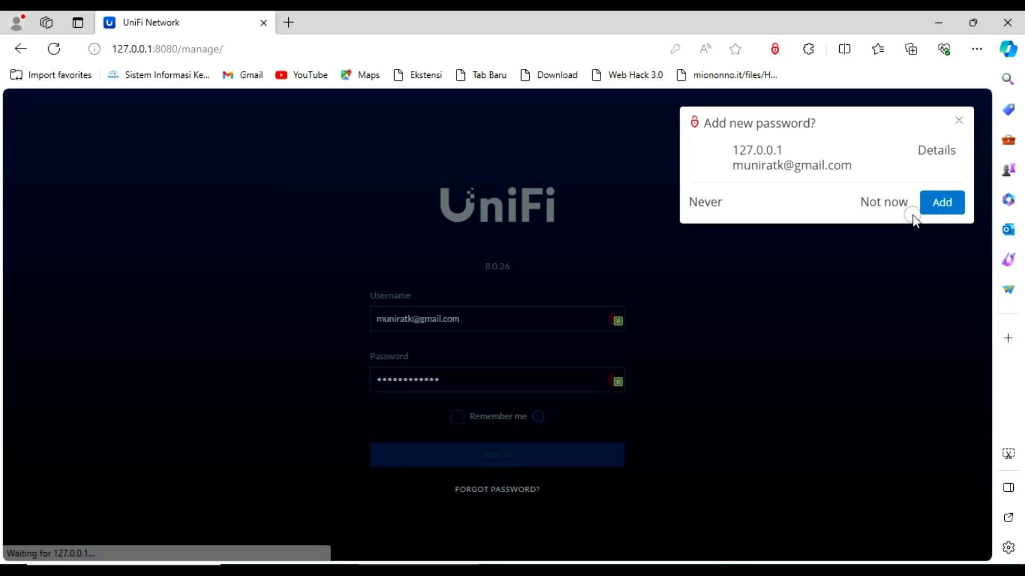
Save the new login in the browser and open the controller's WiFi settings
{"action": "left_click", "coordinate": [911, 213]}
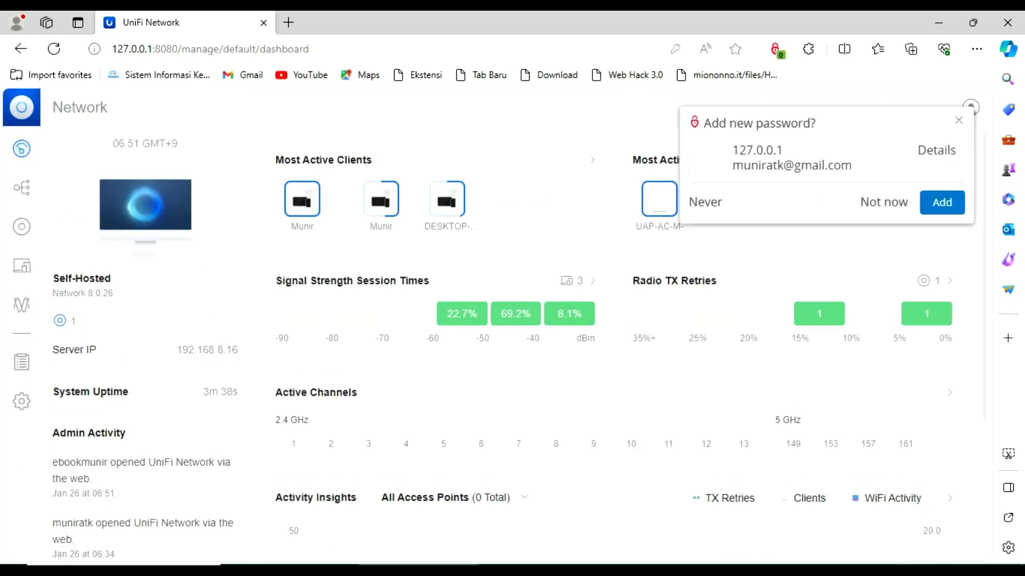
{"action": "left_click", "coordinate": [933, 202]}
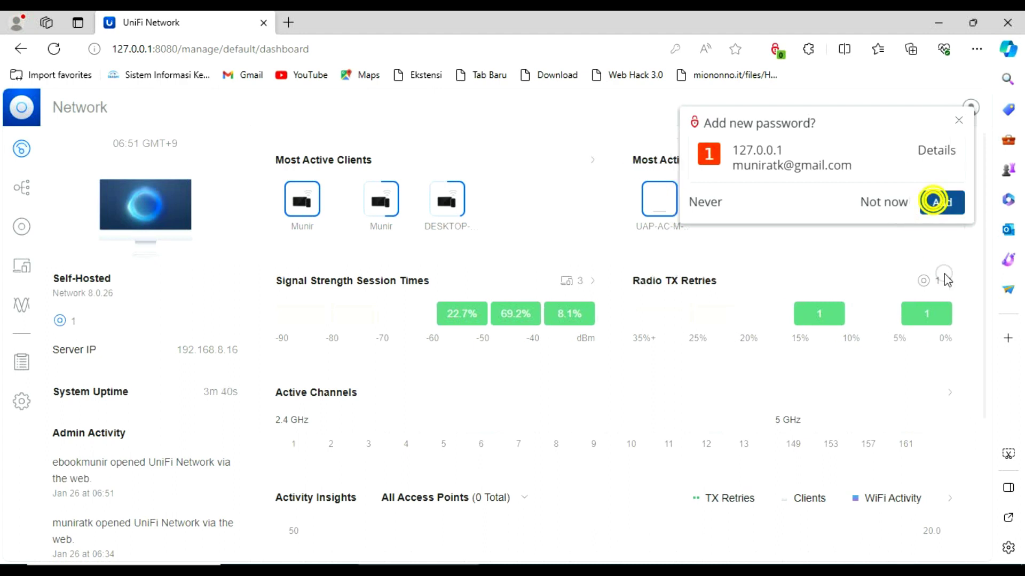
{"action": "left_click", "coordinate": [886, 565]}
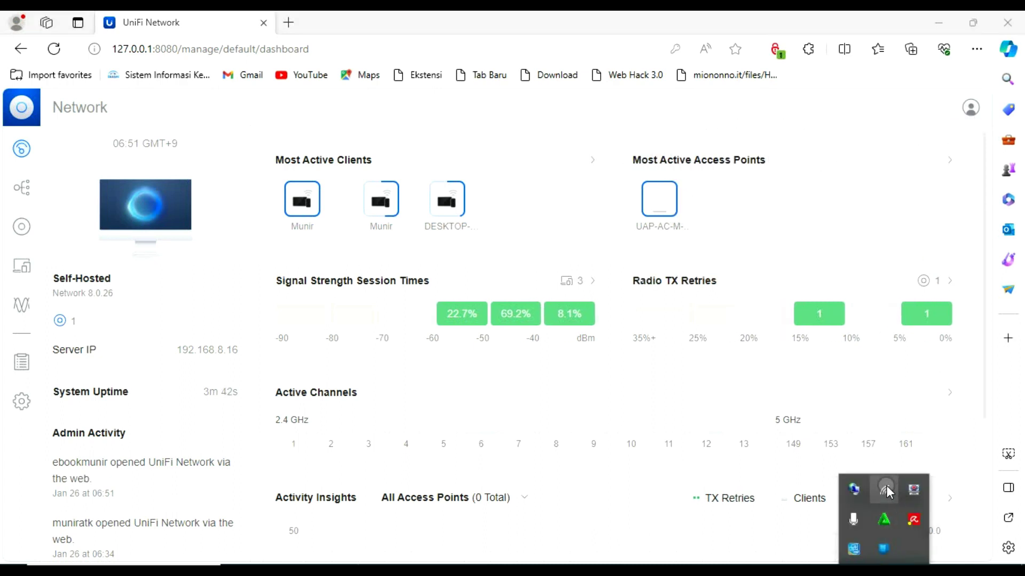
{"action": "left_click", "coordinate": [884, 488]}
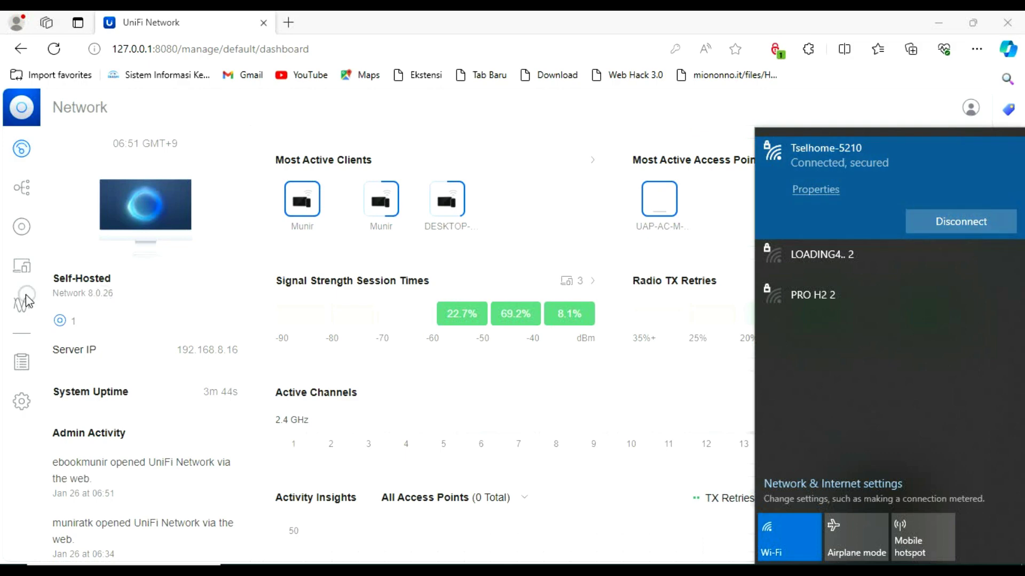
{"action": "left_click", "coordinate": [20, 403]}
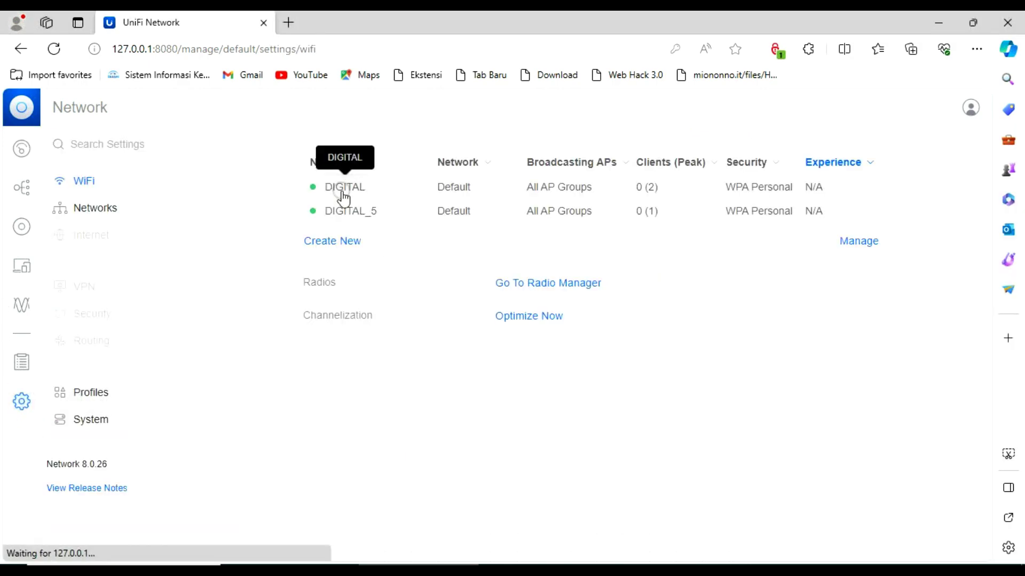
Open the DIGITAL WiFi network's settings and check the PC's Wi-Fi connection
{"action": "left_click", "coordinate": [341, 190]}
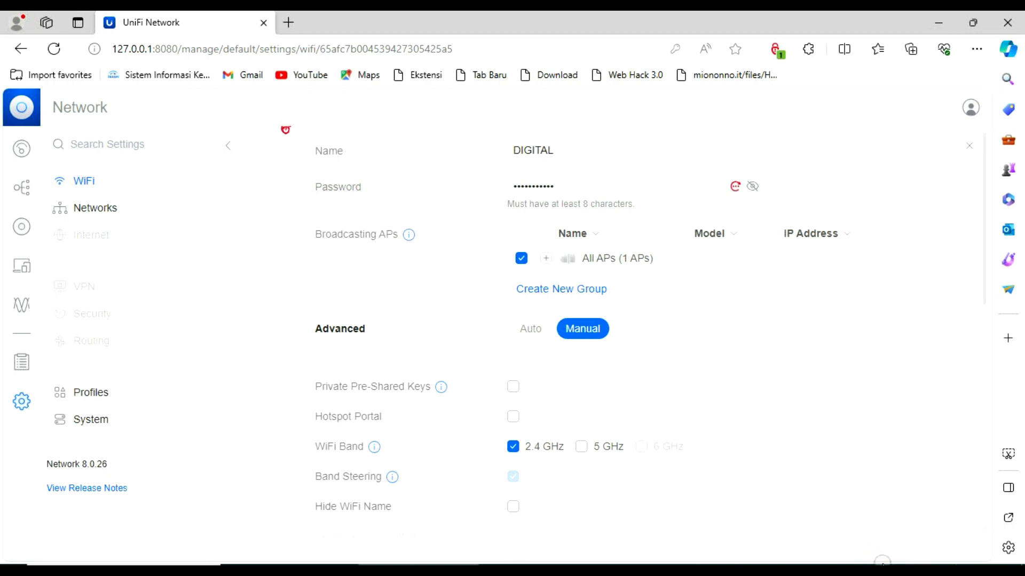
{"action": "left_click", "coordinate": [882, 562]}
{"action": "left_click", "coordinate": [884, 493]}
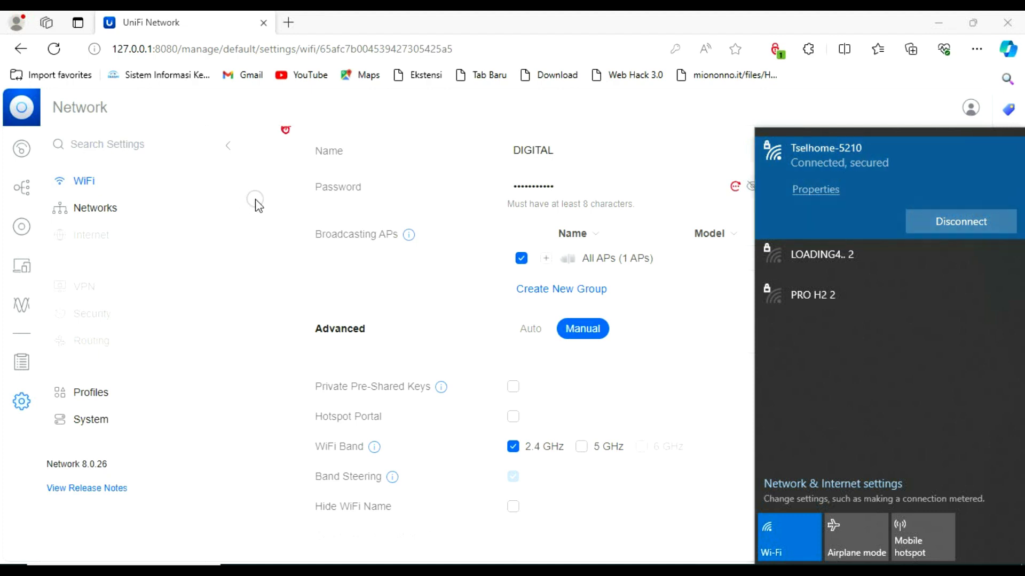
{"action": "left_click", "coordinate": [575, 155]}
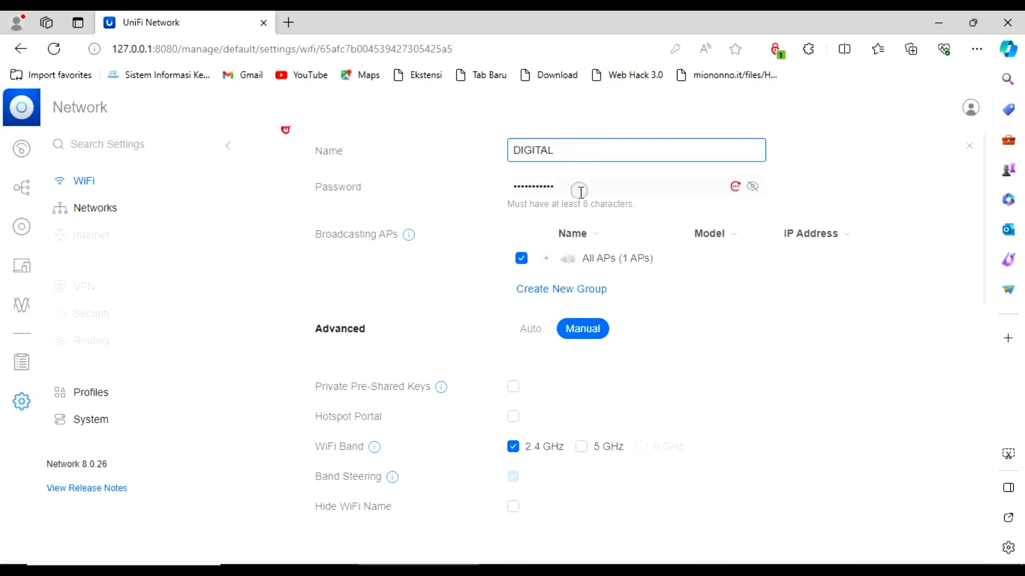
Scroll through DIGITAL's settings, then show the Networks page listing the Default network
{"action": "scroll", "coordinate": [578, 190], "scroll_direction": "down", "scroll_amount": 5}
{"action": "scroll", "coordinate": [555, 235], "scroll_direction": "down", "scroll_amount": 4}
{"action": "scroll", "coordinate": [534, 230], "scroll_direction": "up", "scroll_amount": 5}
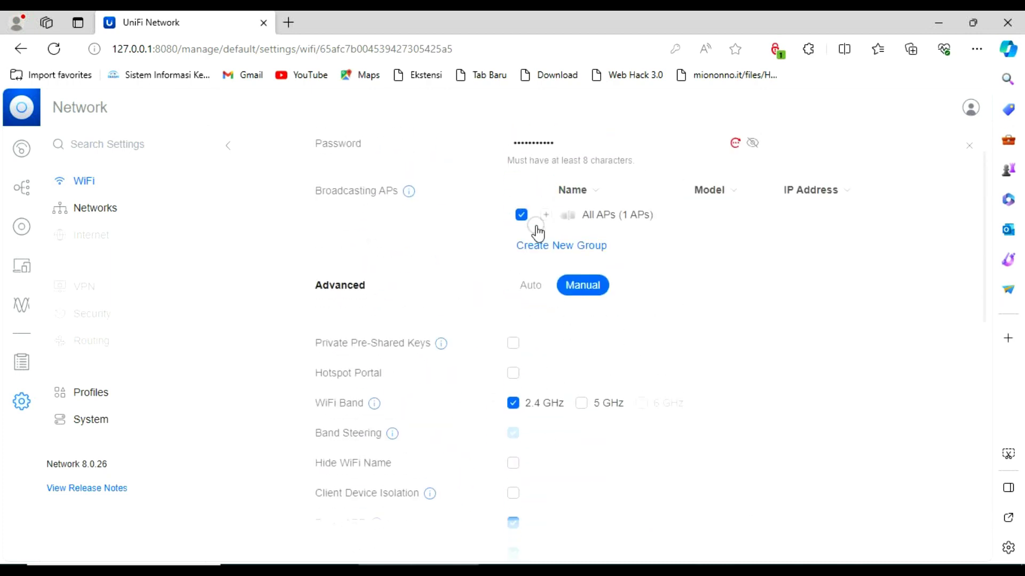
{"action": "left_click", "coordinate": [420, 113]}
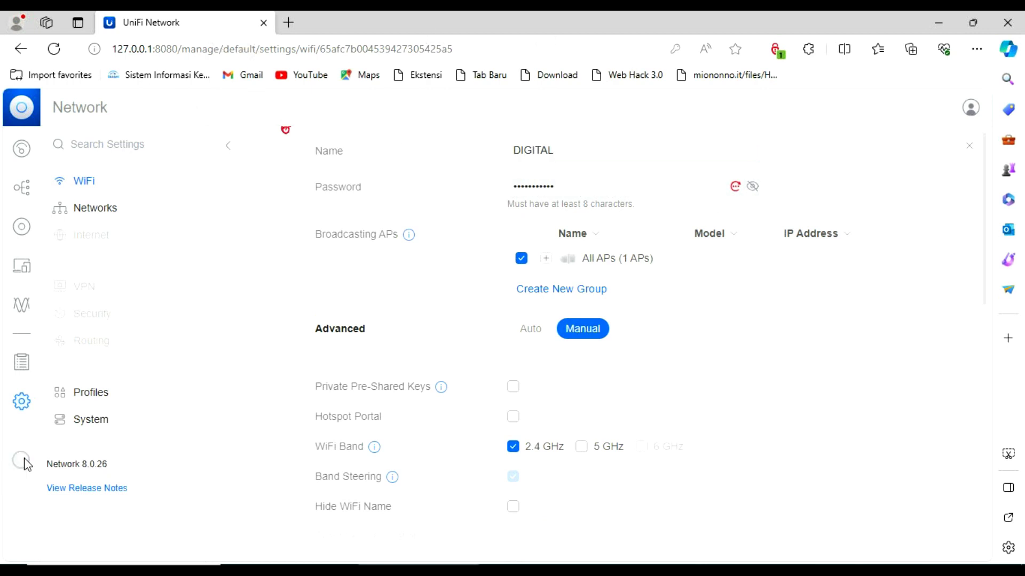
{"action": "left_click", "coordinate": [88, 215]}
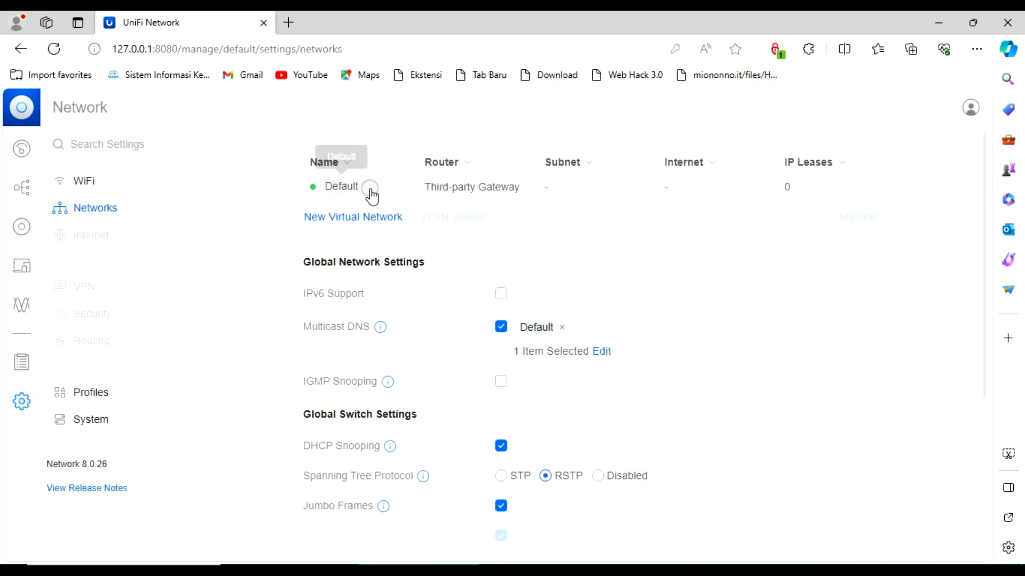
Check the client list, including offline clients, then view the network topology
{"action": "left_click", "coordinate": [21, 265]}
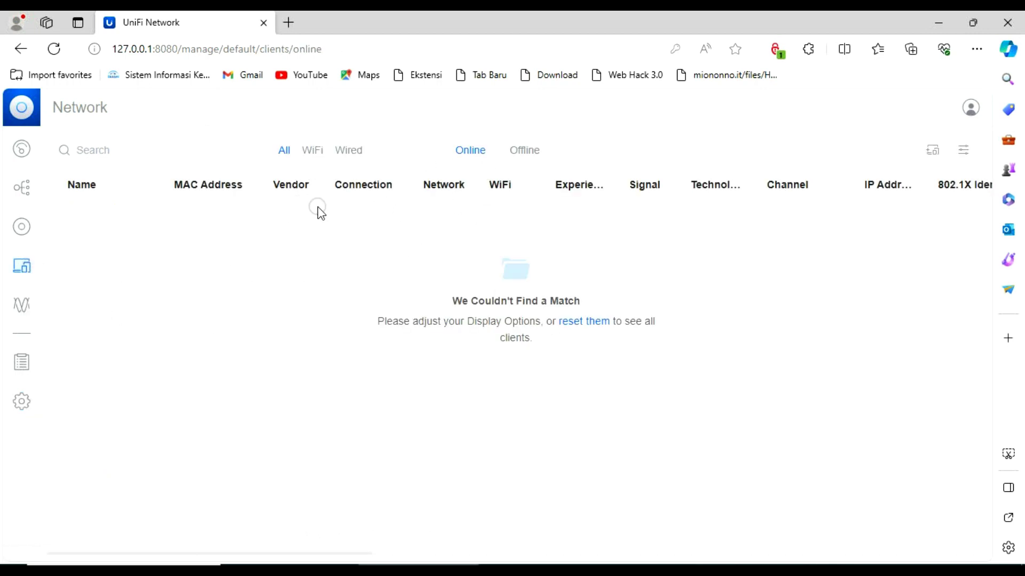
{"action": "left_click", "coordinate": [521, 154]}
{"action": "left_click", "coordinate": [25, 194]}
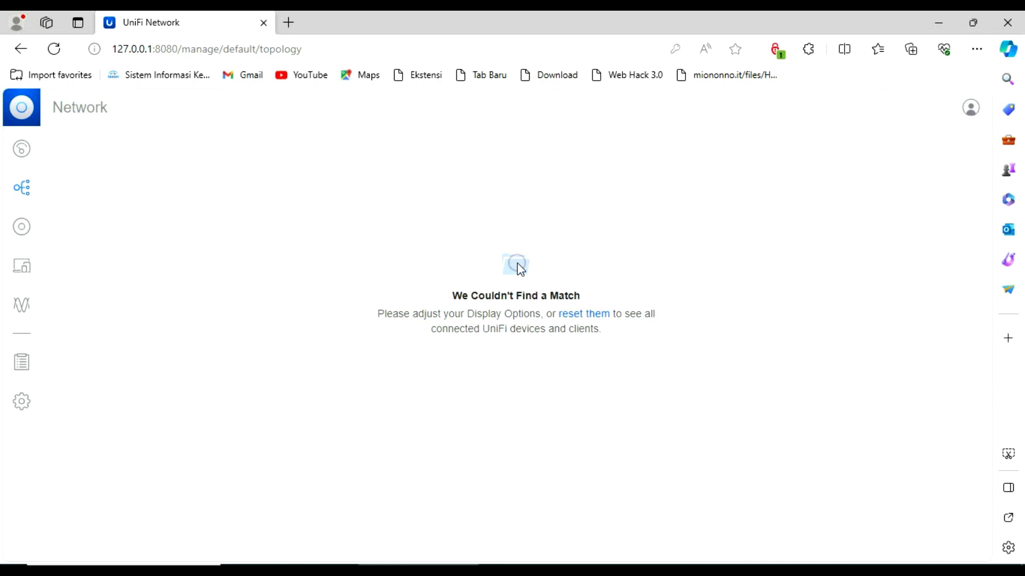
Confirm in the Windows Wi-Fi list that the PC is connected to Tselhome-5210
{"action": "left_click", "coordinate": [872, 563]}
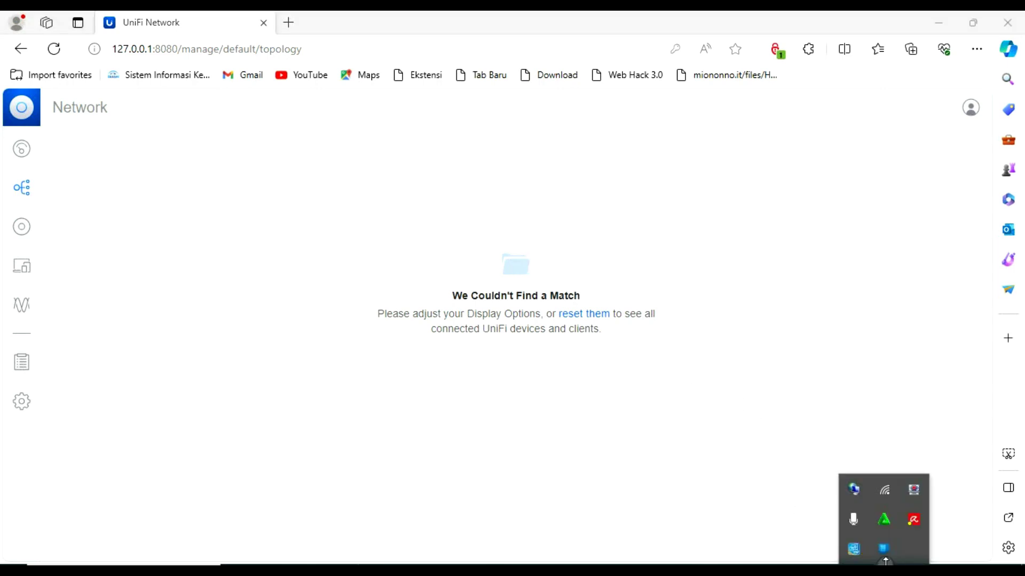
{"action": "left_click", "coordinate": [885, 495]}
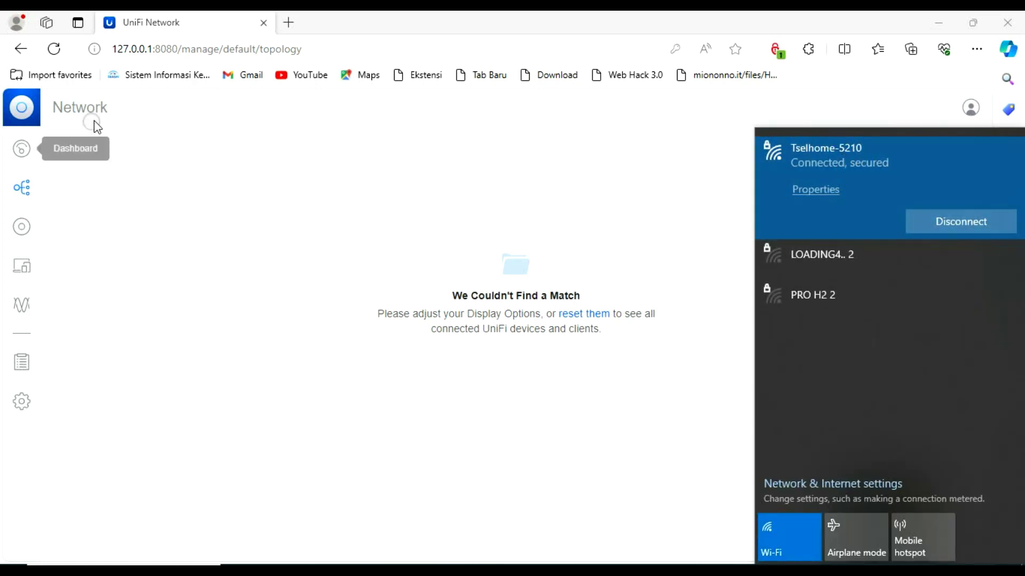
{"action": "left_click", "coordinate": [241, 193]}
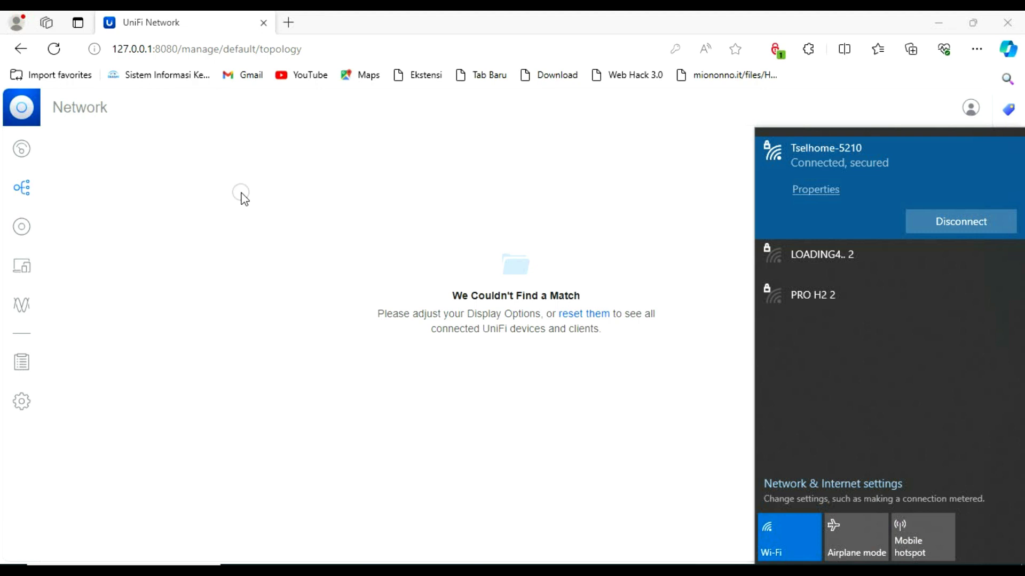
Open a new browser tab with the Ubiquiti account sign-in page at account.ui.com
{"action": "left_click", "coordinate": [290, 20]}
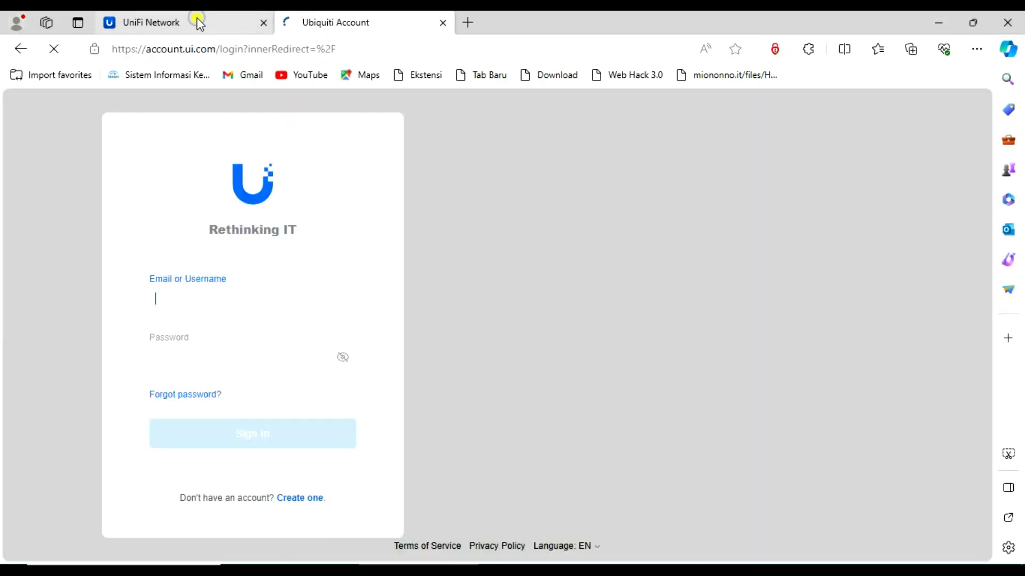
{"action": "left_click", "coordinate": [198, 21]}
{"action": "left_click", "coordinate": [337, 20]}
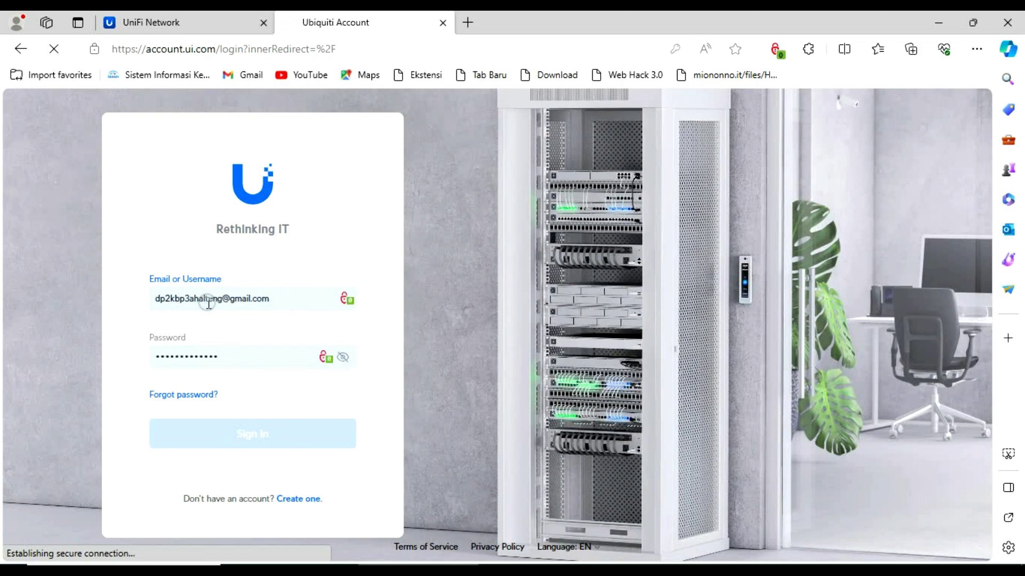
Sign in to the Ubiquiti account, decline saving the password, and go to UniFi Site Manager
{"action": "left_click", "coordinate": [231, 358]}
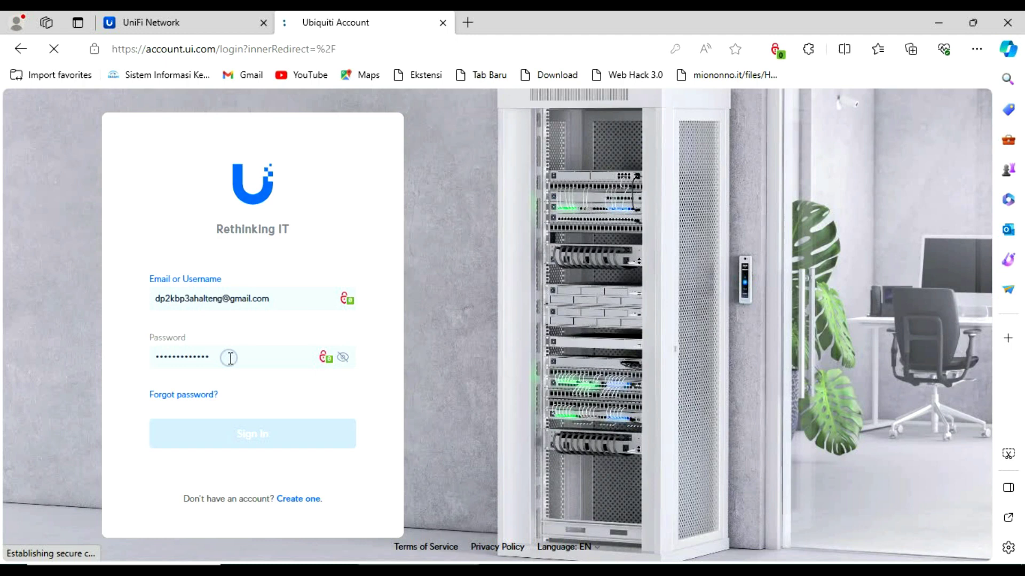
{"action": "left_click", "coordinate": [258, 435]}
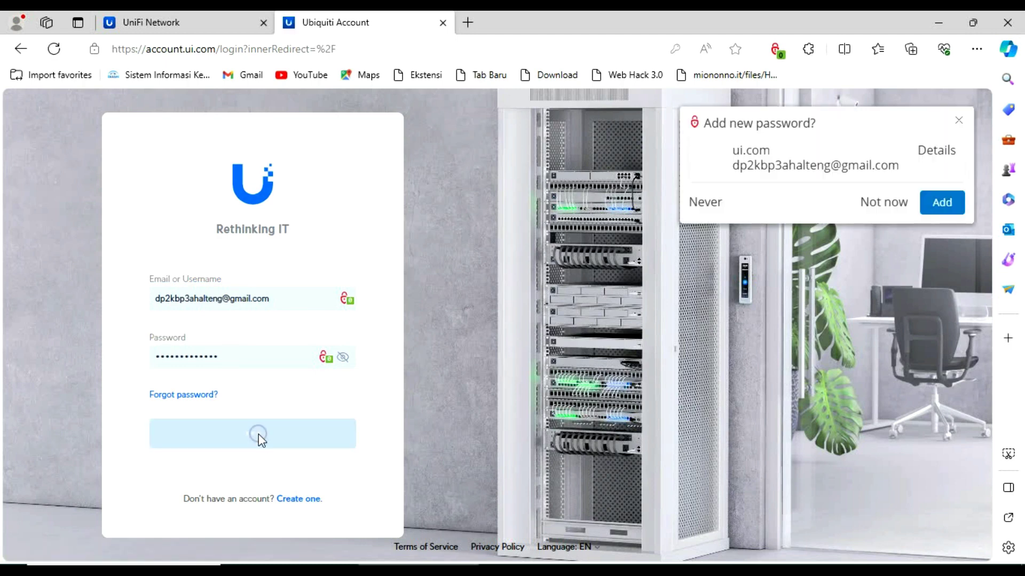
{"action": "left_click", "coordinate": [903, 203]}
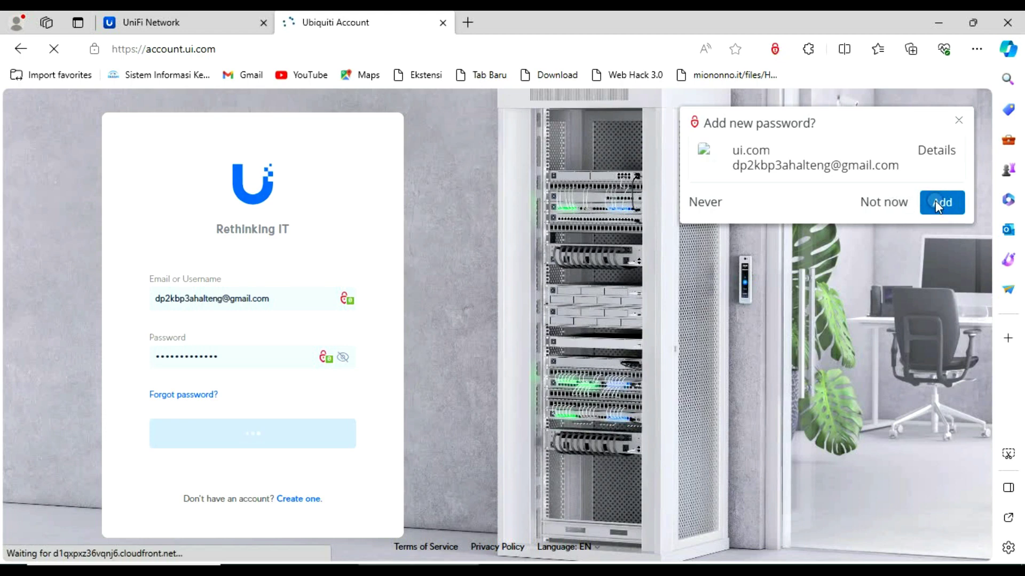
{"action": "left_click", "coordinate": [935, 202]}
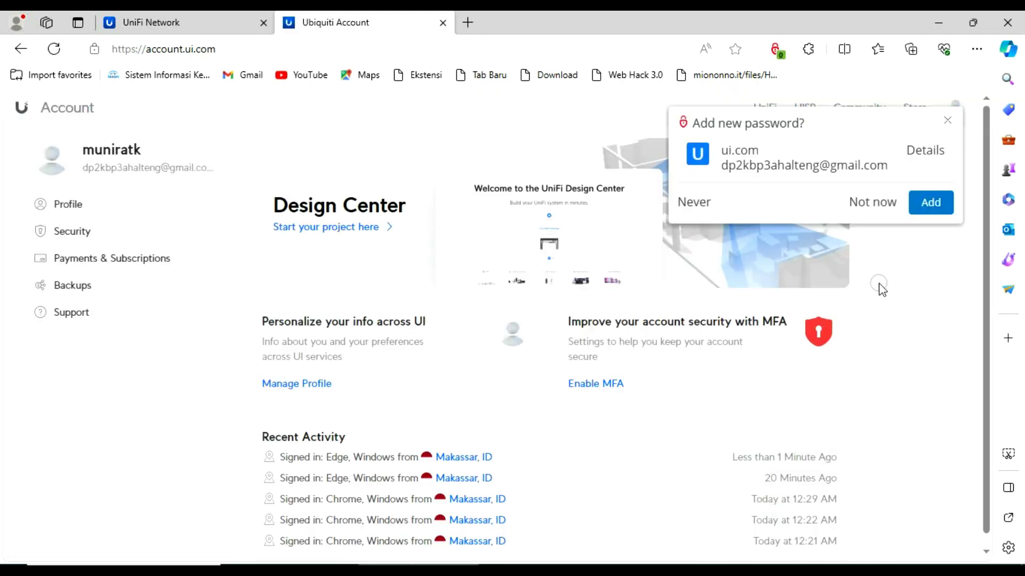
{"action": "left_click", "coordinate": [876, 204]}
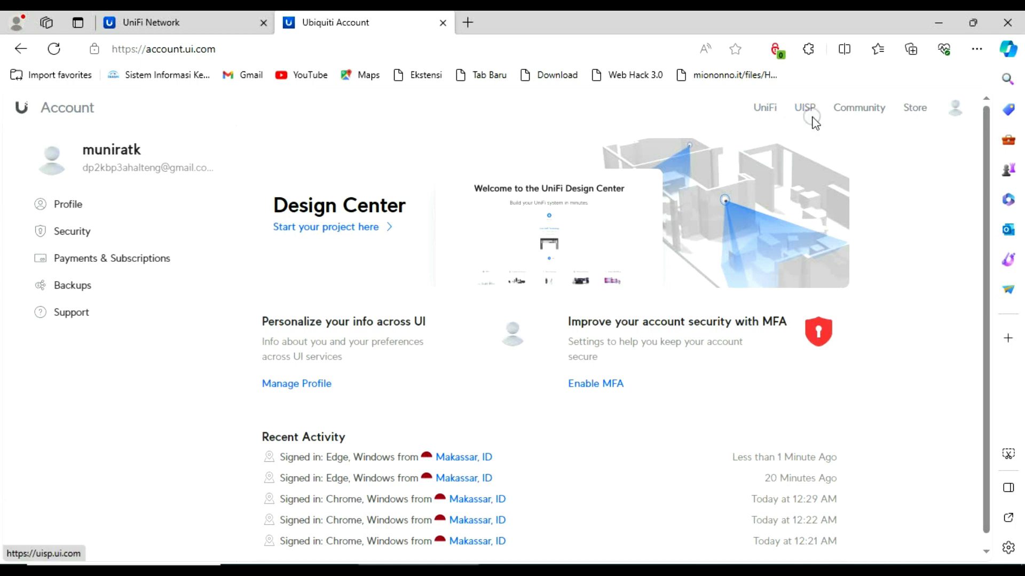
{"action": "left_click", "coordinate": [769, 111]}
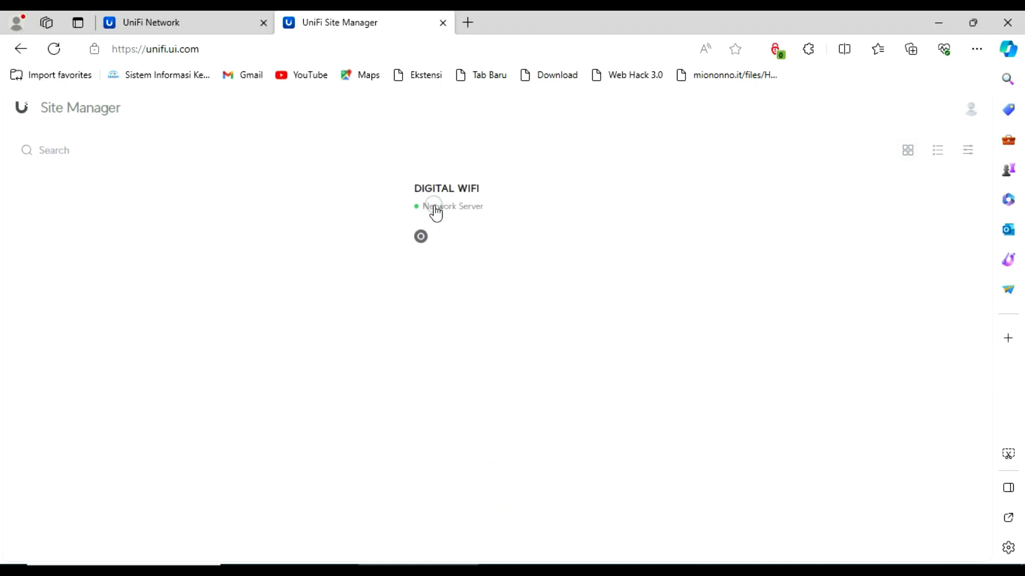
Select the DIGITAL WIFI console card to list its Default and ALGI sites
{"action": "left_click", "coordinate": [459, 211]}
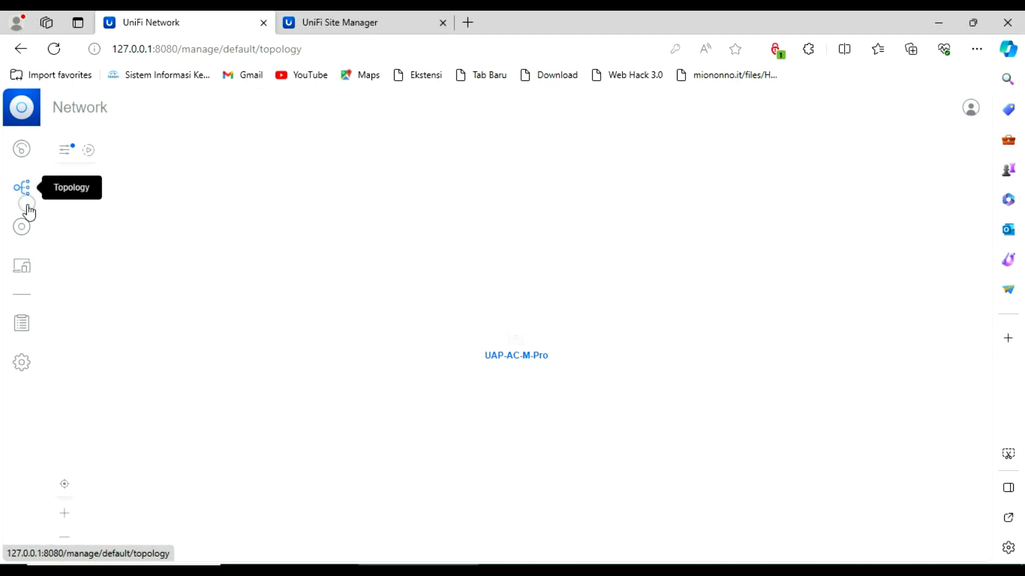
Check UAP-AC-M-Pro under UniFi Devices and the client list, then return to Site Manager's sites
{"action": "left_click", "coordinate": [30, 225]}
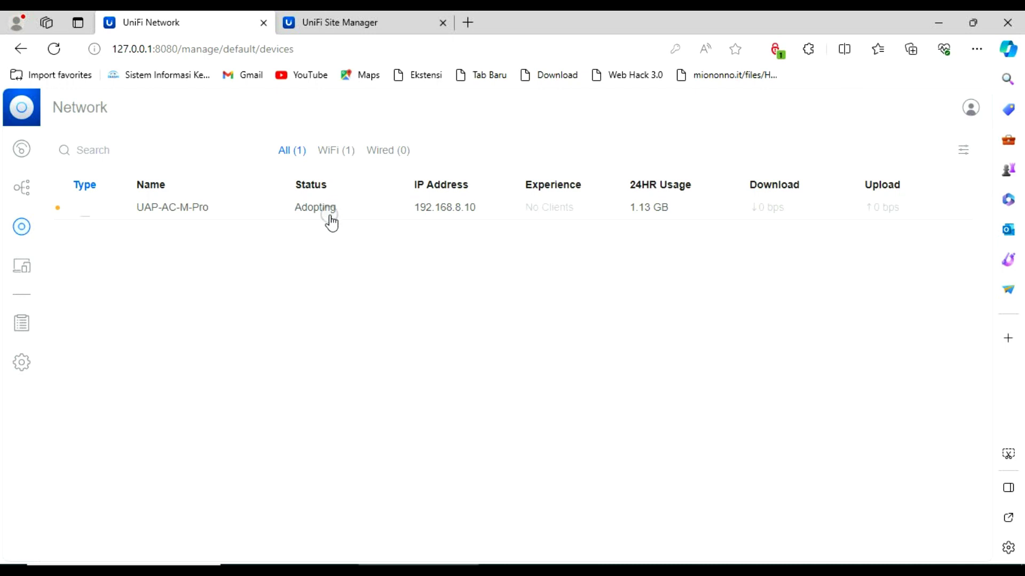
{"action": "left_click", "coordinate": [22, 267]}
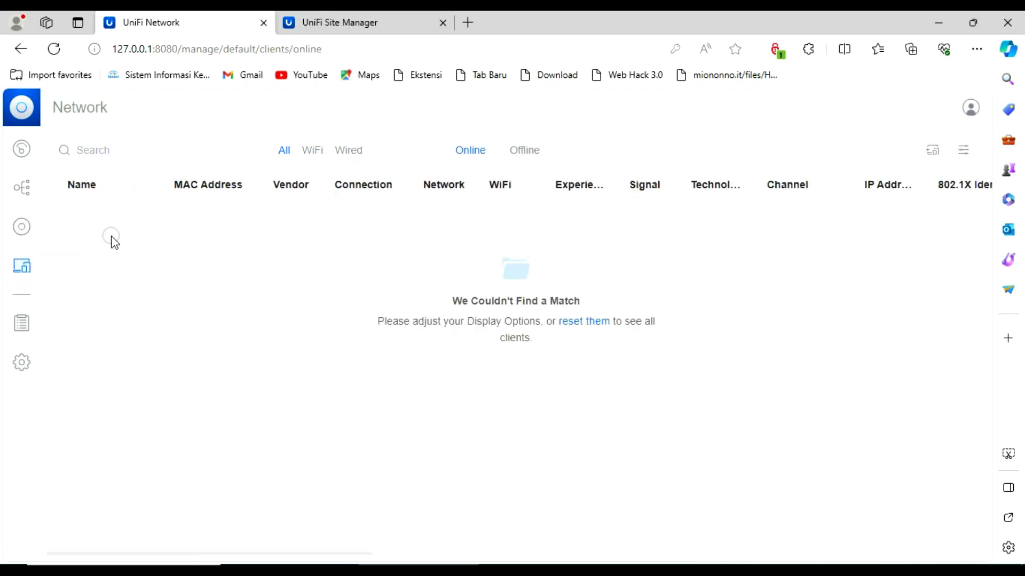
{"action": "left_click", "coordinate": [939, 571]}
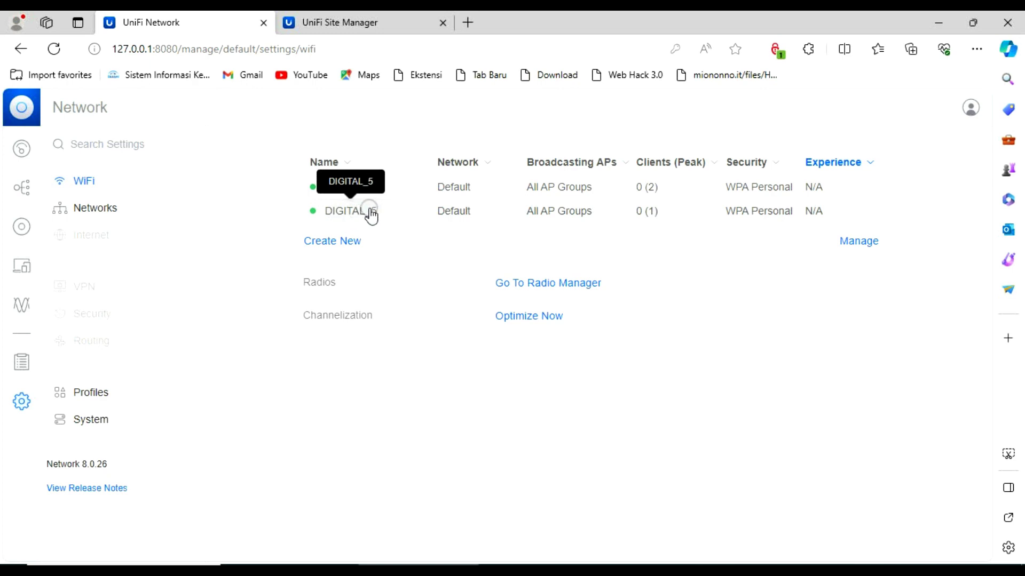
{"action": "left_click", "coordinate": [350, 19]}
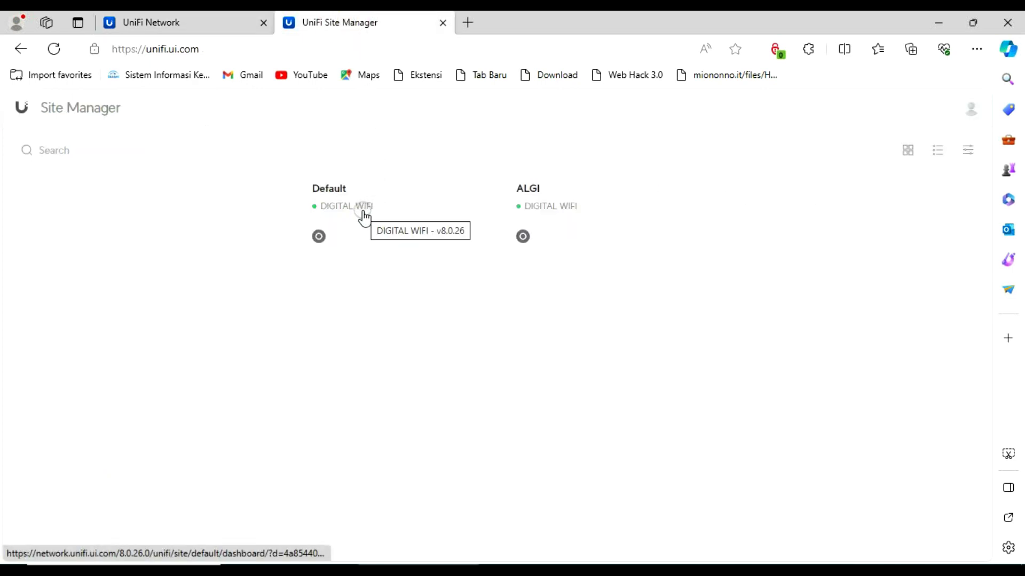
Launch DIGITAL WIFI from the Default site card to open network.unifi.ui.com in a new tab
{"action": "left_click", "coordinate": [337, 208]}
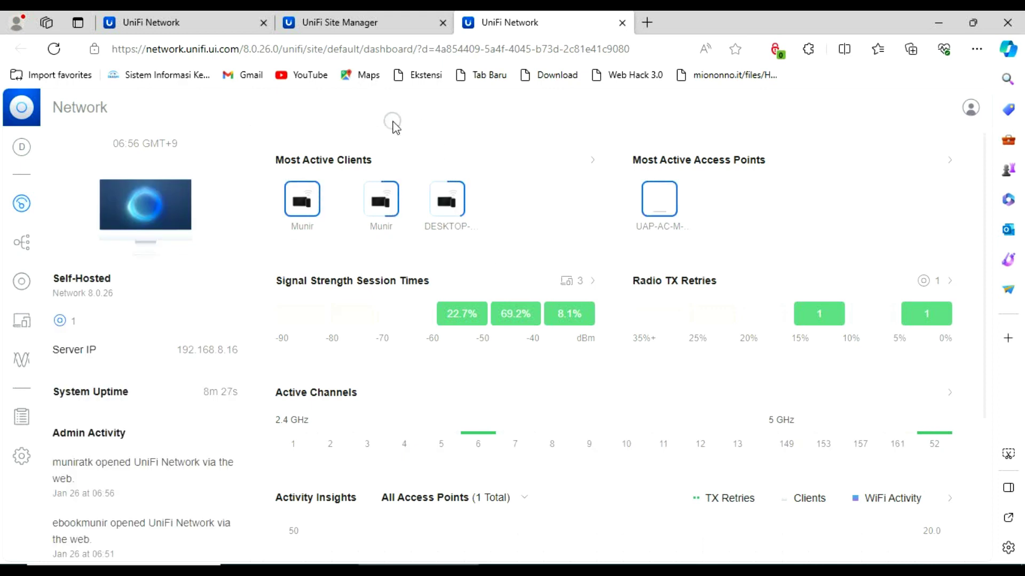
Move between Site Manager and the remote dashboard, then select the Default site in the site switcher
{"action": "left_click", "coordinate": [336, 23]}
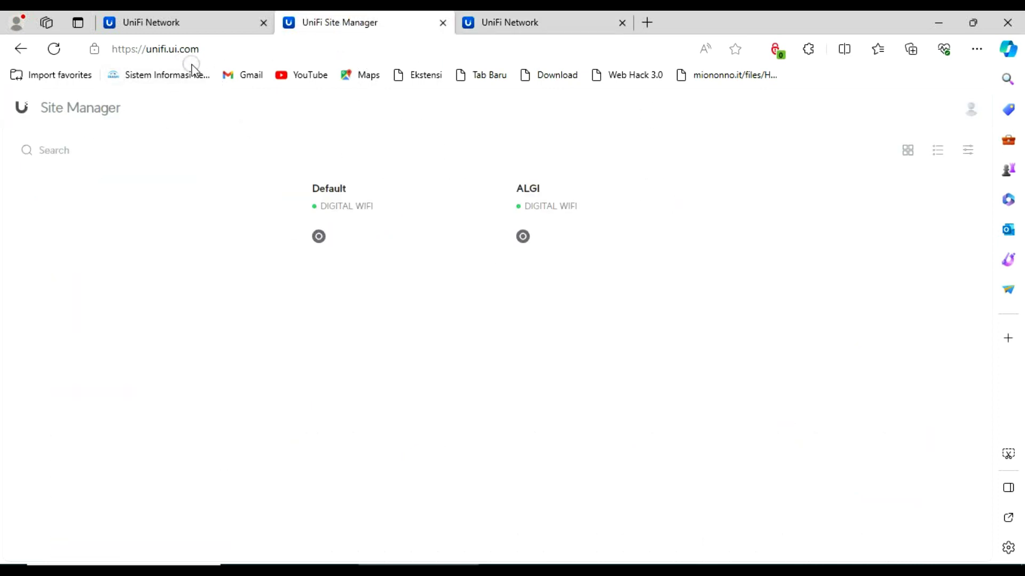
{"action": "left_click", "coordinate": [470, 26]}
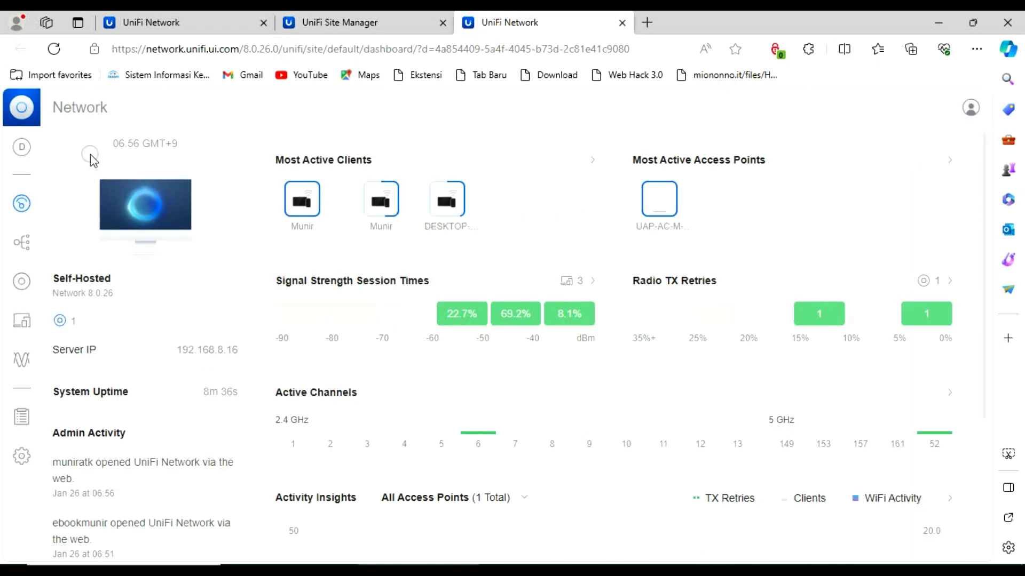
{"action": "left_click", "coordinate": [21, 147]}
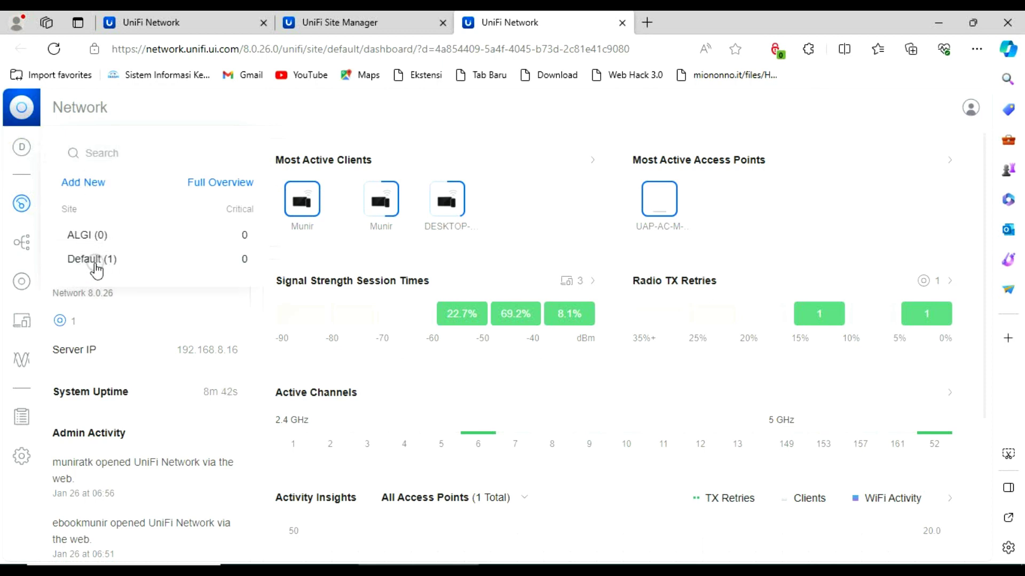
{"action": "left_click", "coordinate": [329, 24]}
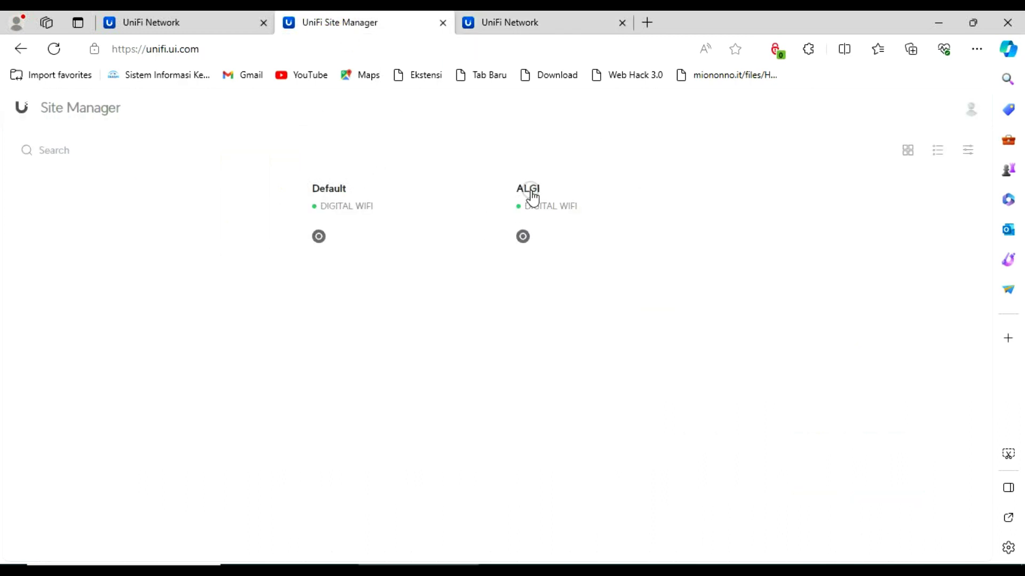
{"action": "left_click", "coordinate": [334, 201]}
{"action": "left_click", "coordinate": [516, 22]}
{"action": "left_click", "coordinate": [128, 260]}
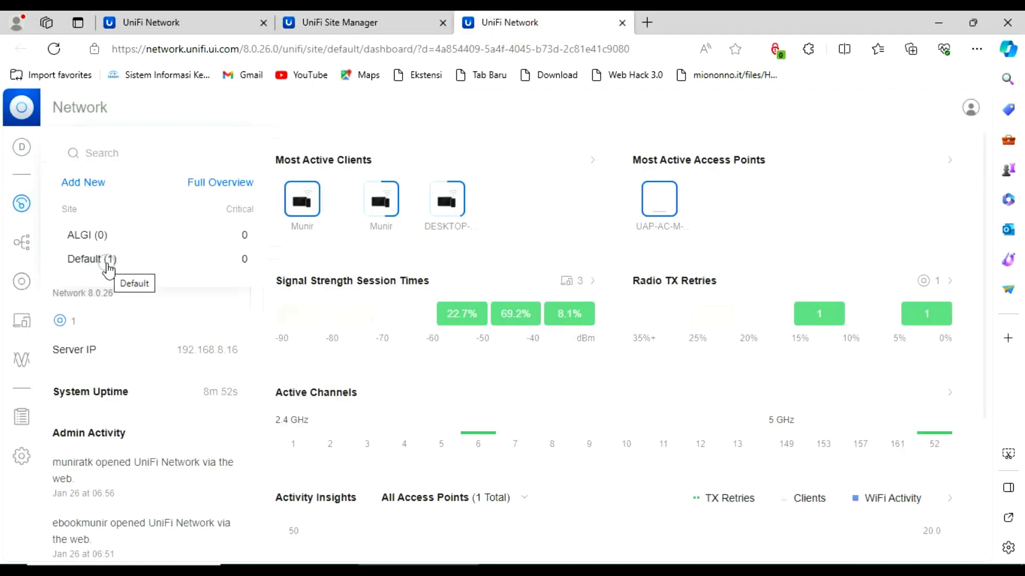
Show the Default site's WiFi settings with the DIGITAL and DIGITAL_5 networks
{"action": "left_click", "coordinate": [22, 457]}
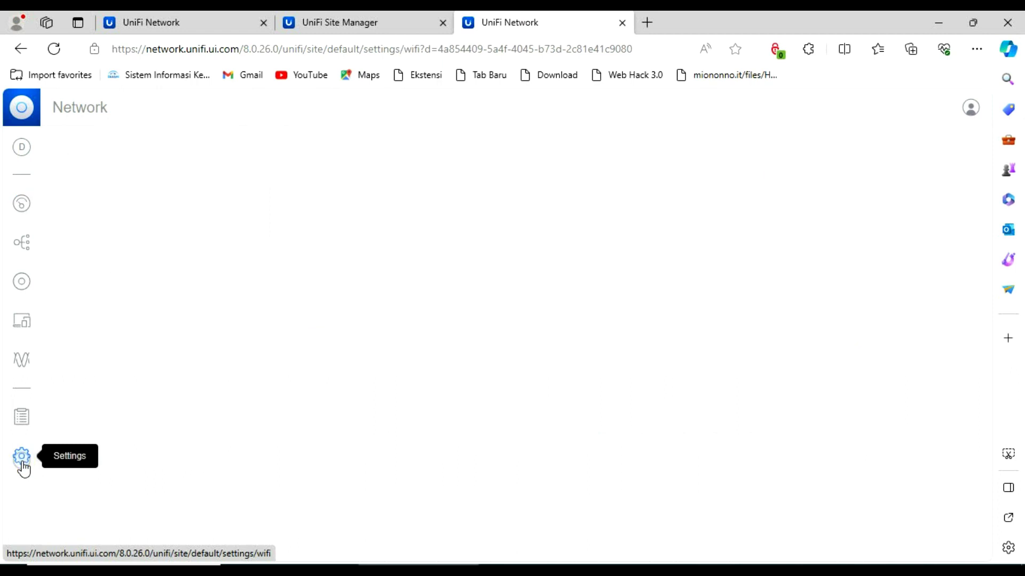
{"action": "left_click", "coordinate": [316, 182]}
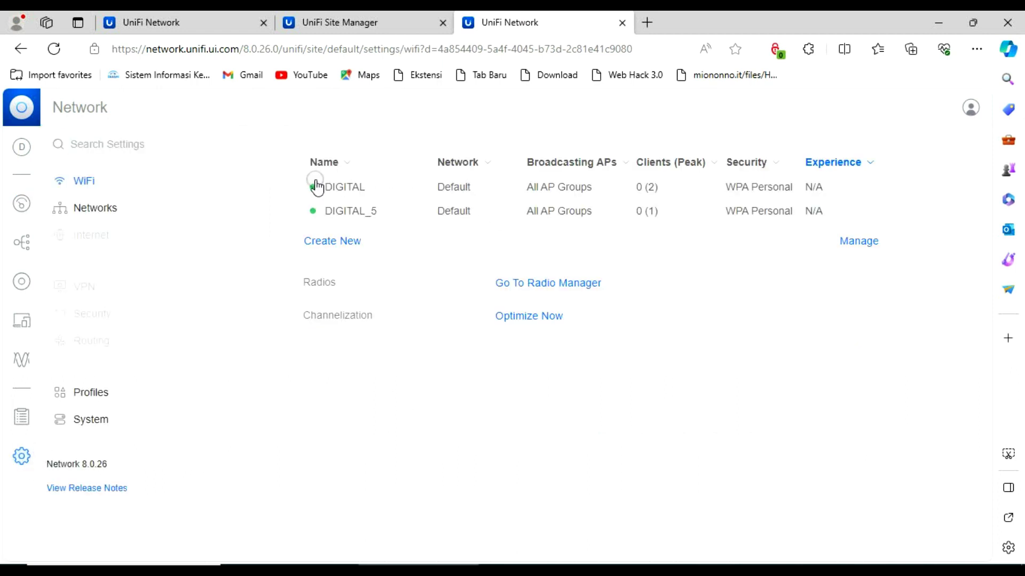
{"action": "left_click", "coordinate": [358, 191]}
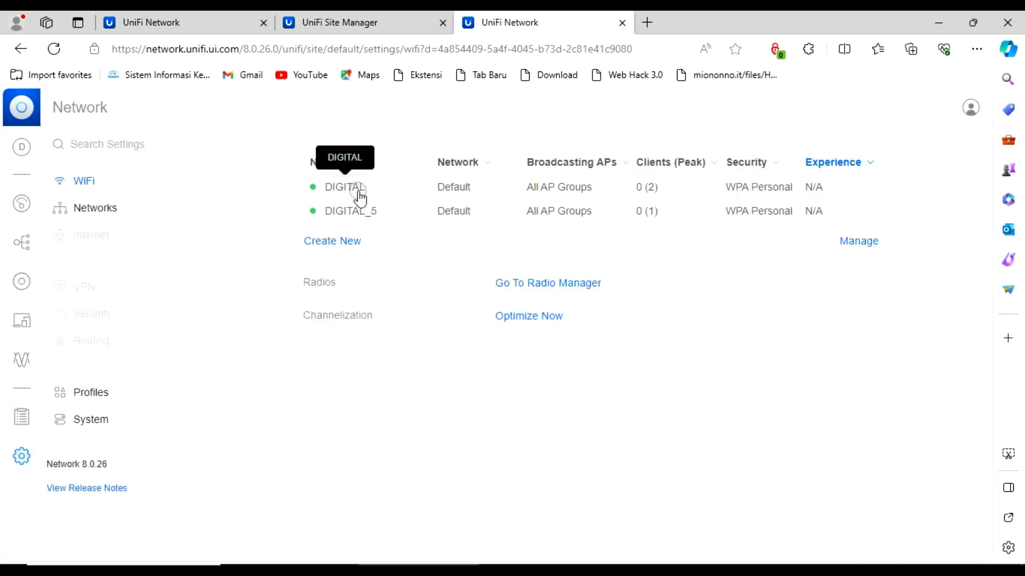
{"action": "left_click", "coordinate": [378, 213]}
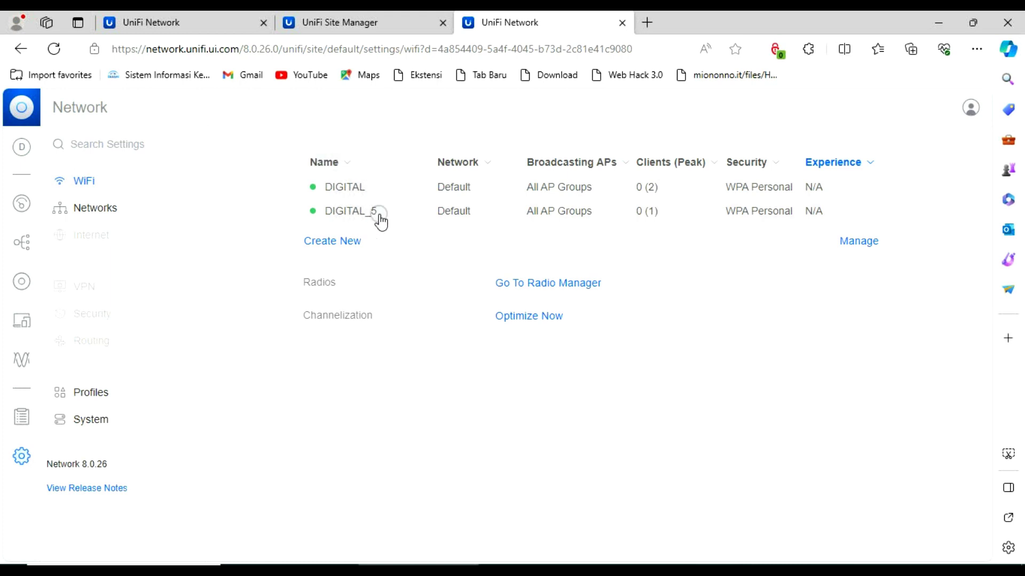